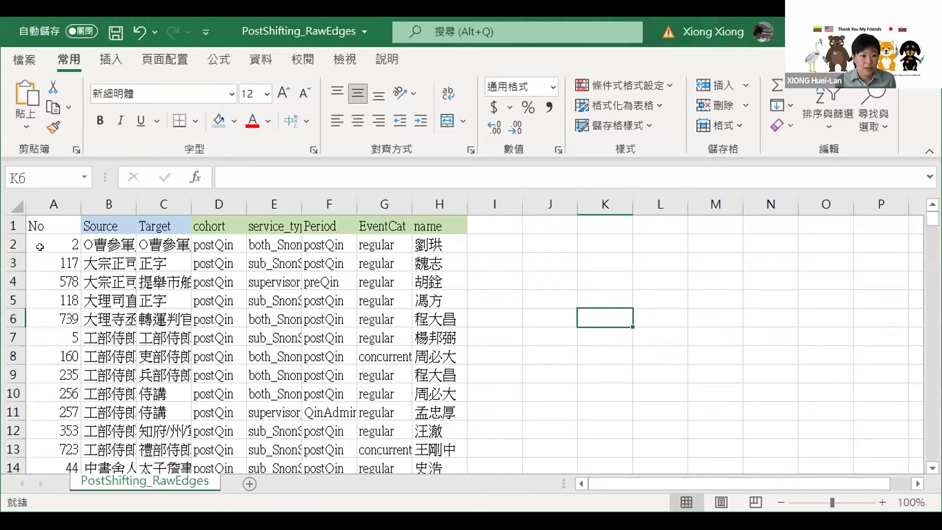
Examine the header cells of the edge list: Source and Target, the attribute columns from cohort to name, and No.
click(100, 226)
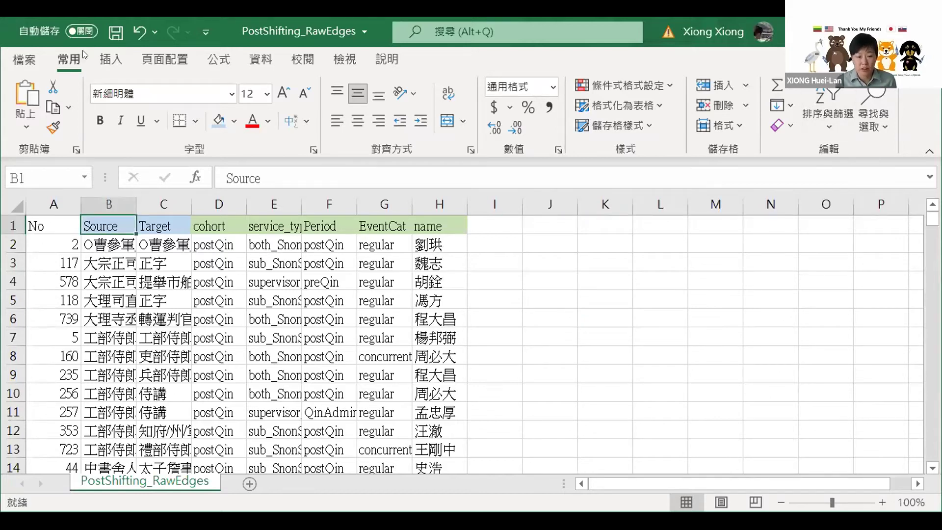
click(170, 226)
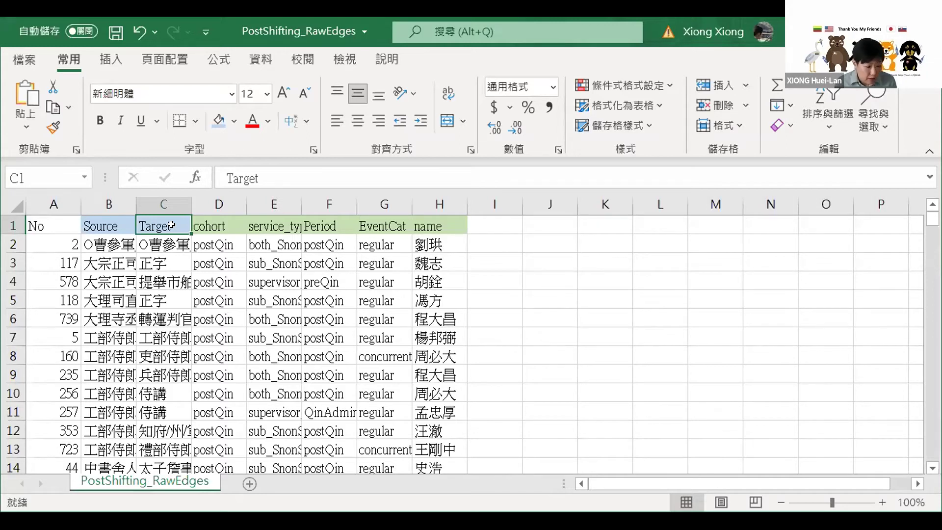
drag(218, 224, 423, 218)
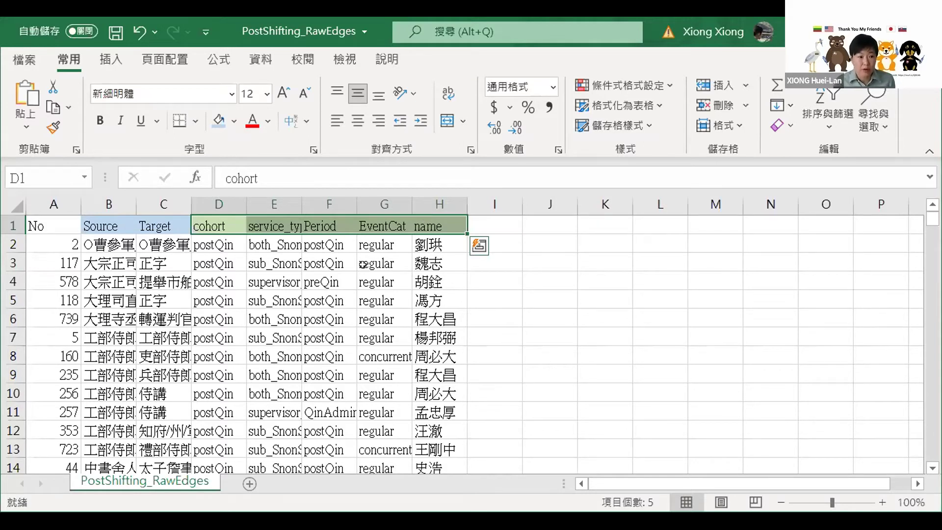
key(Escape)
click(54, 224)
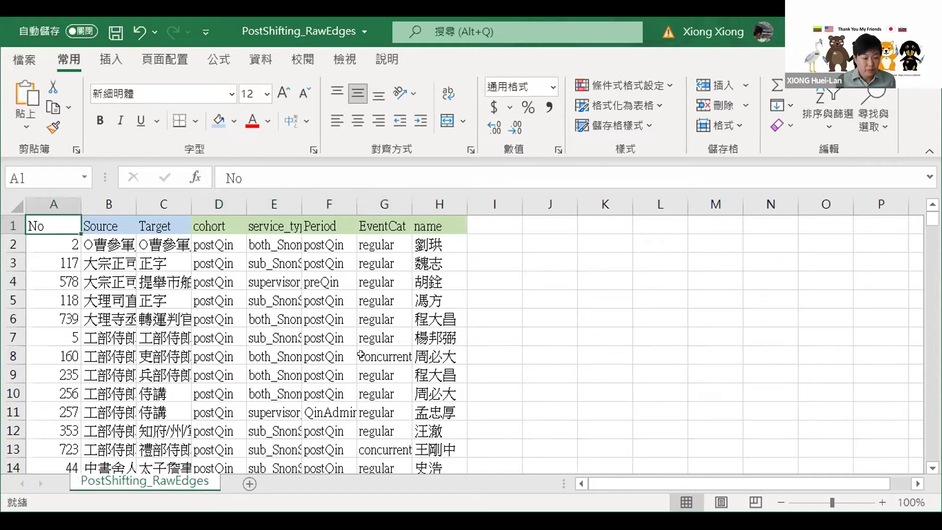
Save the PostShifting_RawEdges file and switch to Gephi.
click(30, 63)
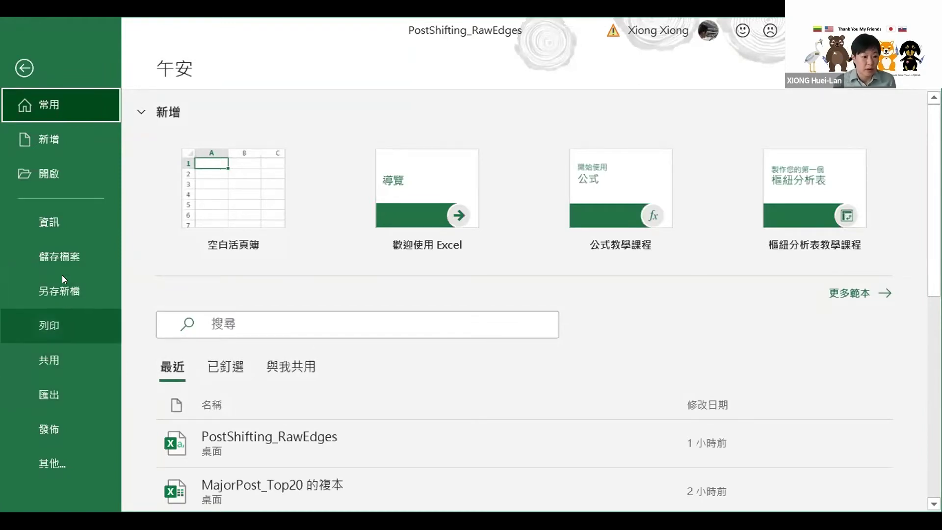
click(61, 251)
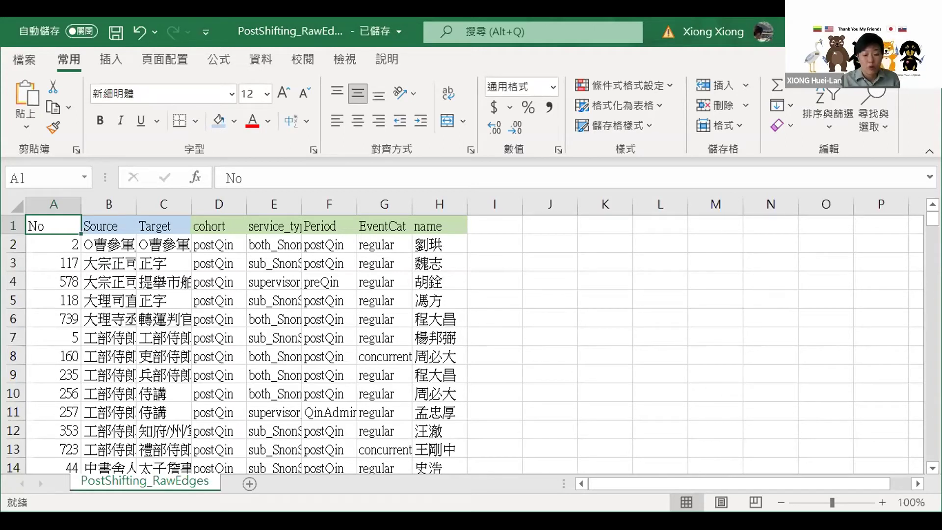
key(alt+Tab)
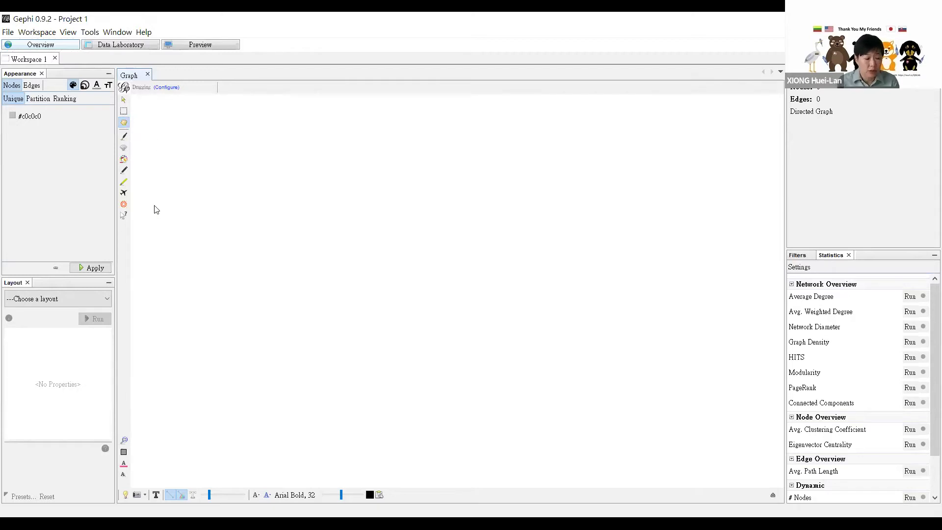
Open PostShifting_RawEdges from the desktop for spreadsheet import in the Data Laboratory.
click(117, 46)
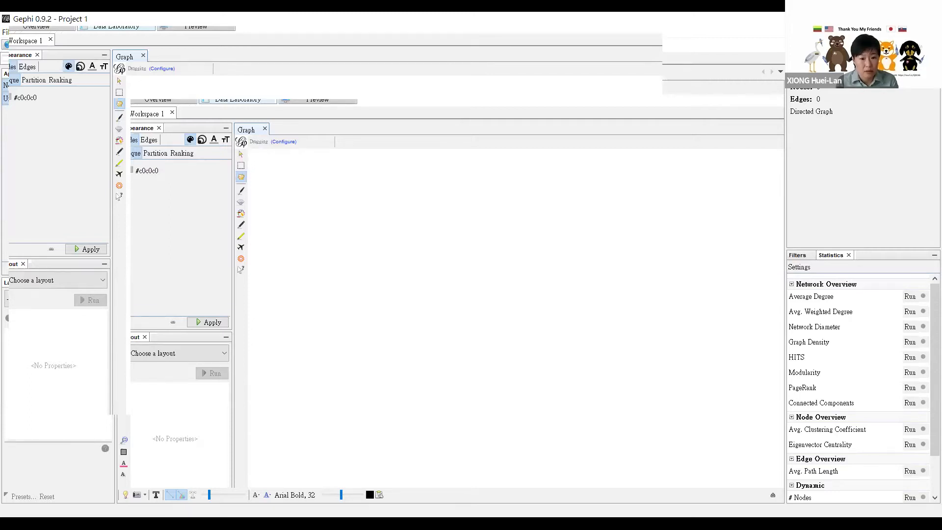
click(156, 46)
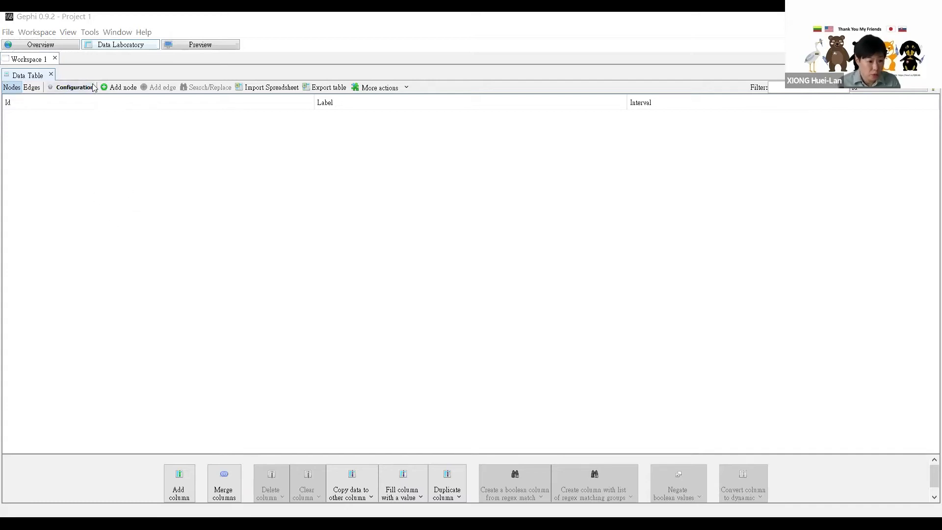
click(271, 89)
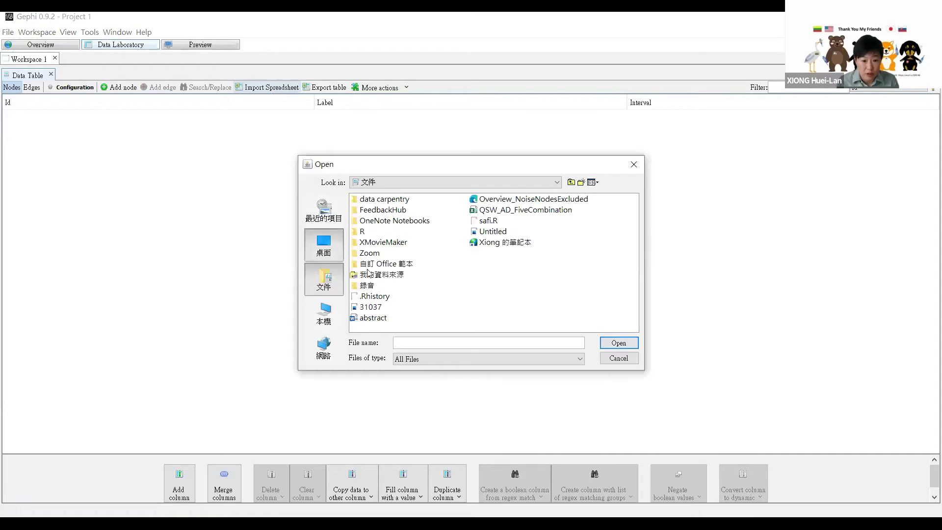
click(342, 254)
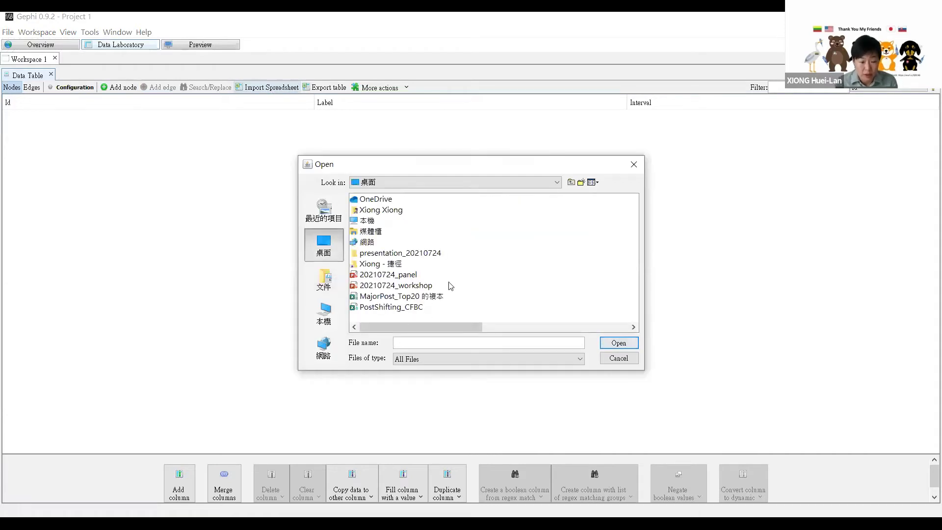
click(520, 327)
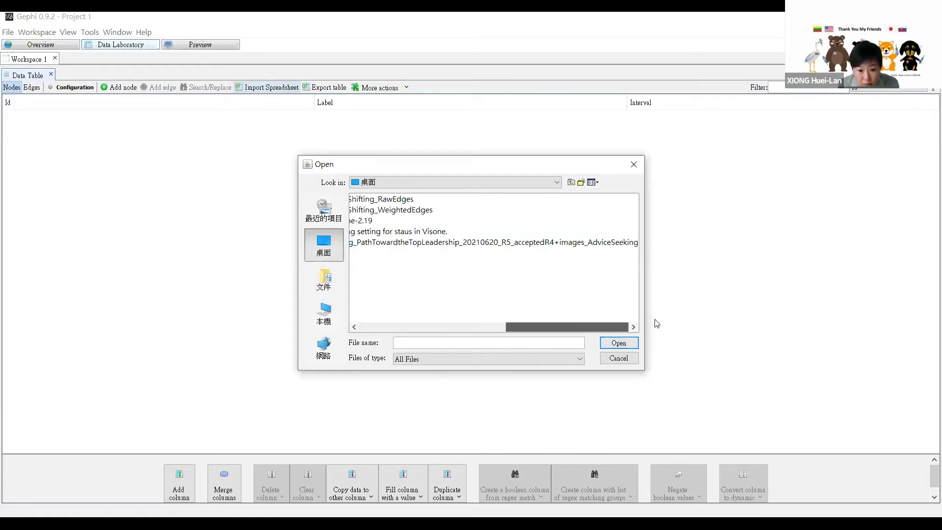
scroll(490, 265, up, 1)
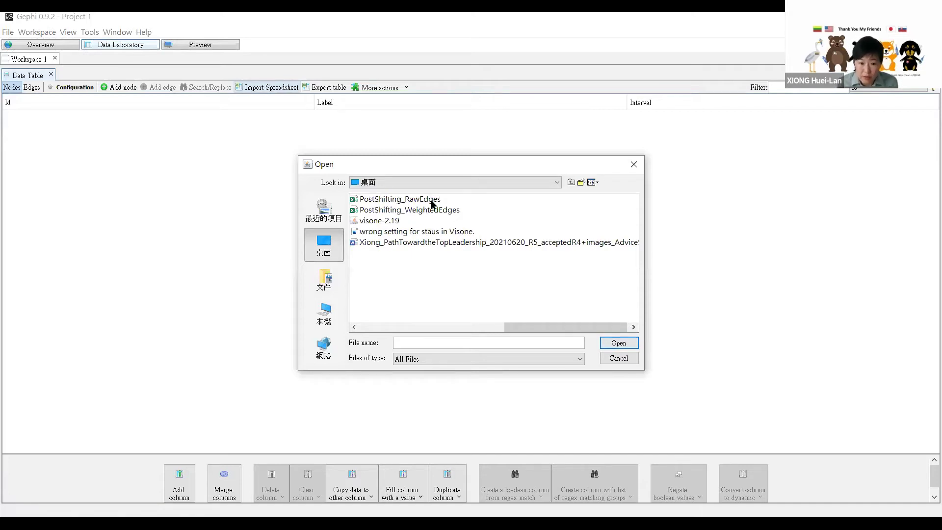
click(432, 203)
click(615, 345)
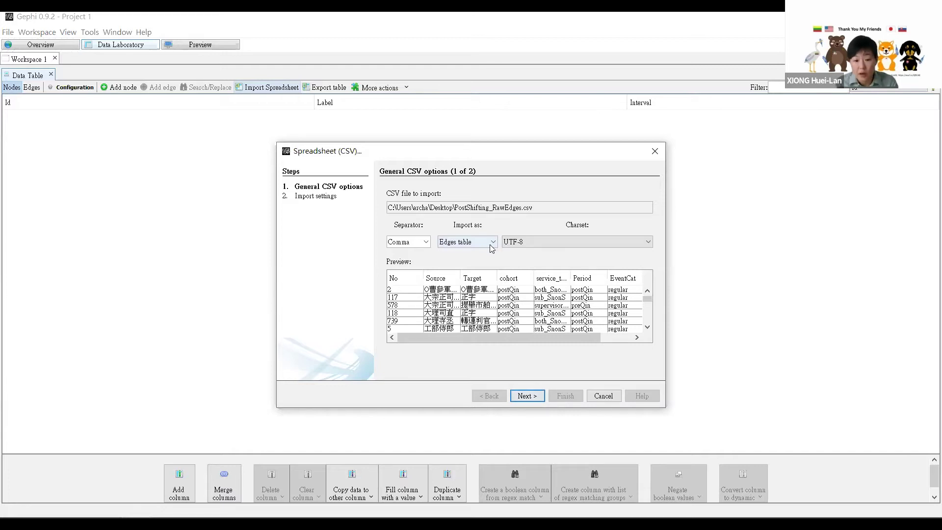
Import the CSV as an Edges table with the UTF-8 charset, check the previewed columns and continue to the import settings.
click(562, 242)
click(560, 240)
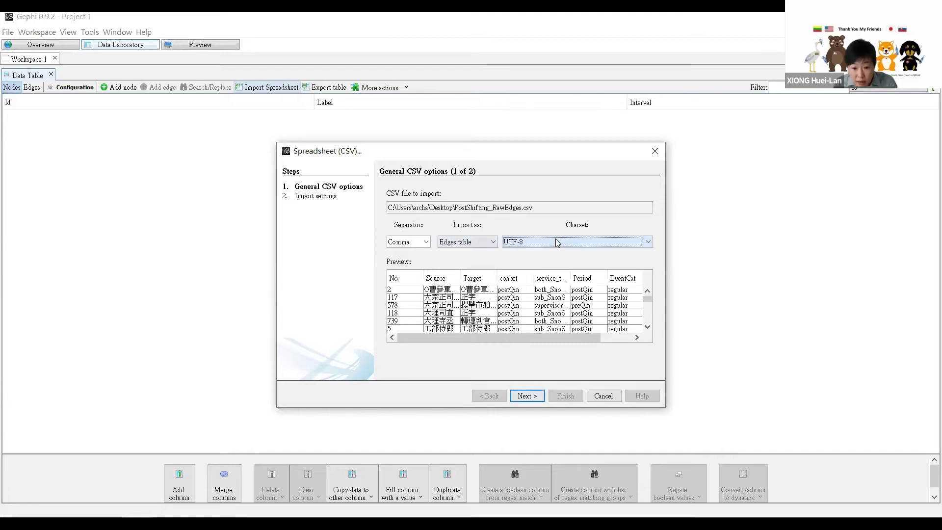
click(490, 245)
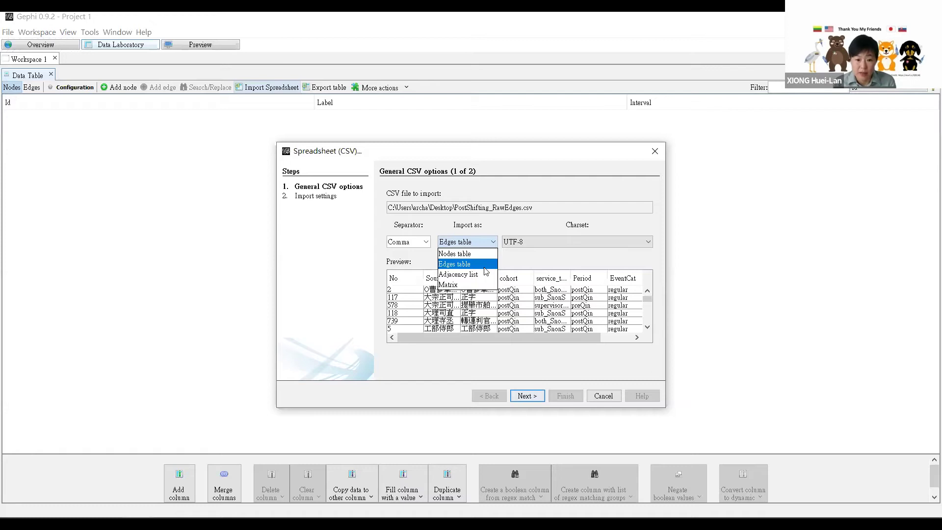
click(484, 267)
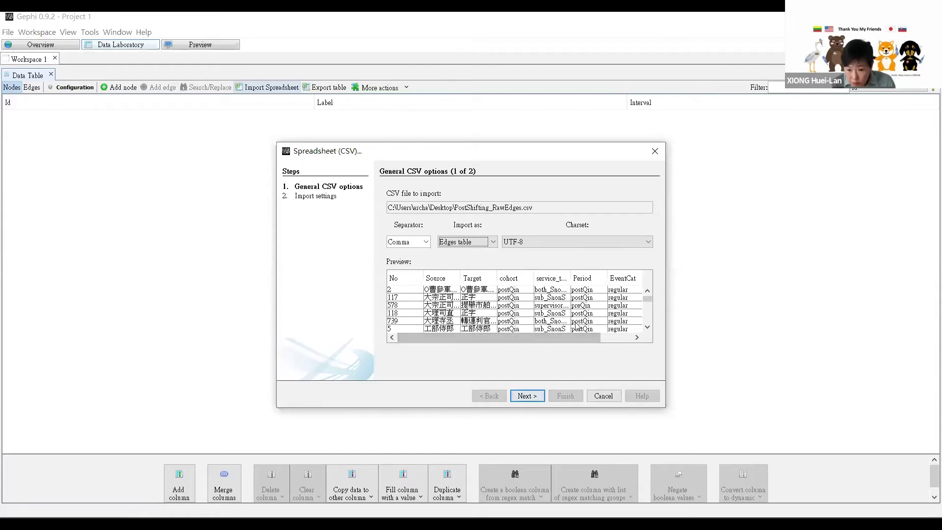
drag(566, 343, 599, 343)
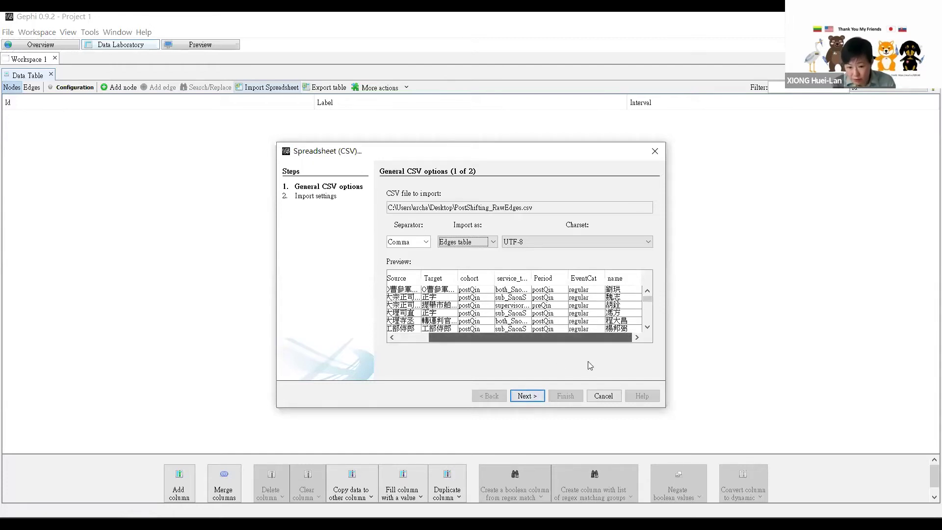
click(534, 396)
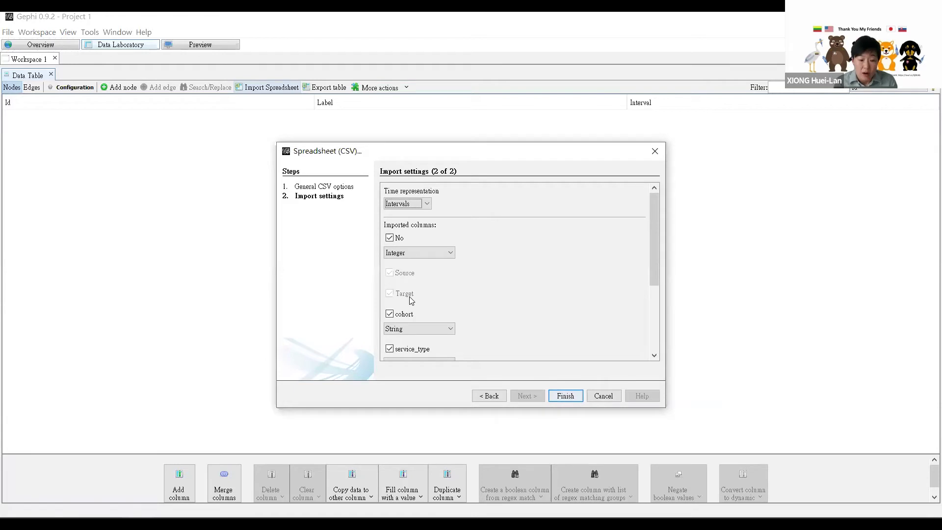
Keep all columns for import with No as Integer and the other attributes as String, and finish the import settings.
click(425, 254)
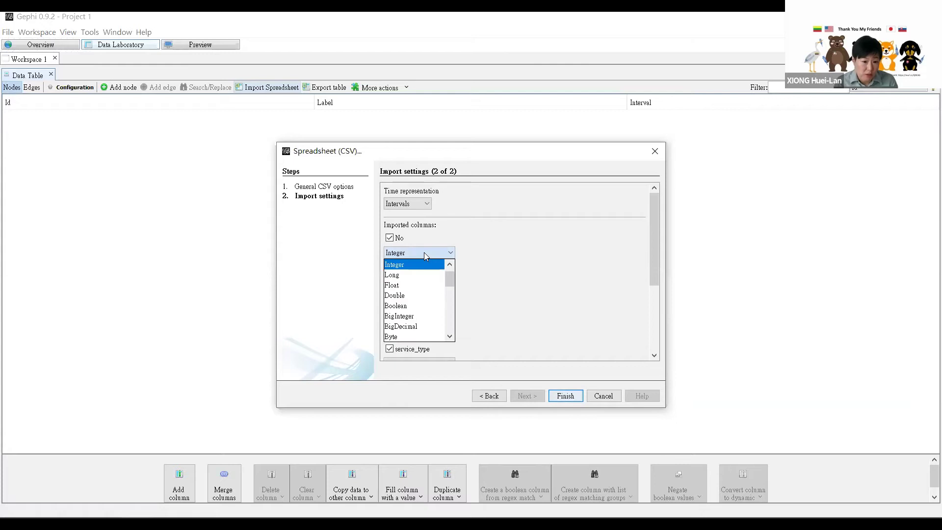
click(424, 252)
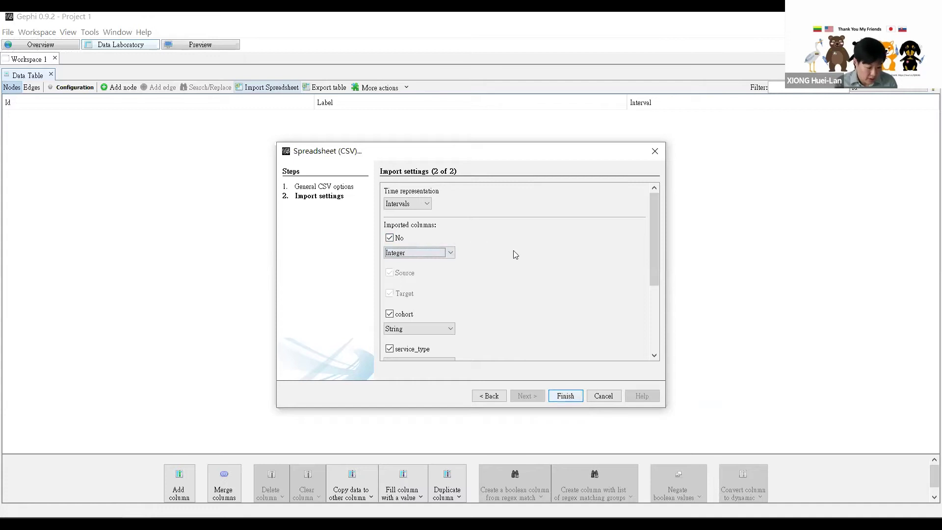
scroll(511, 261, down, 1)
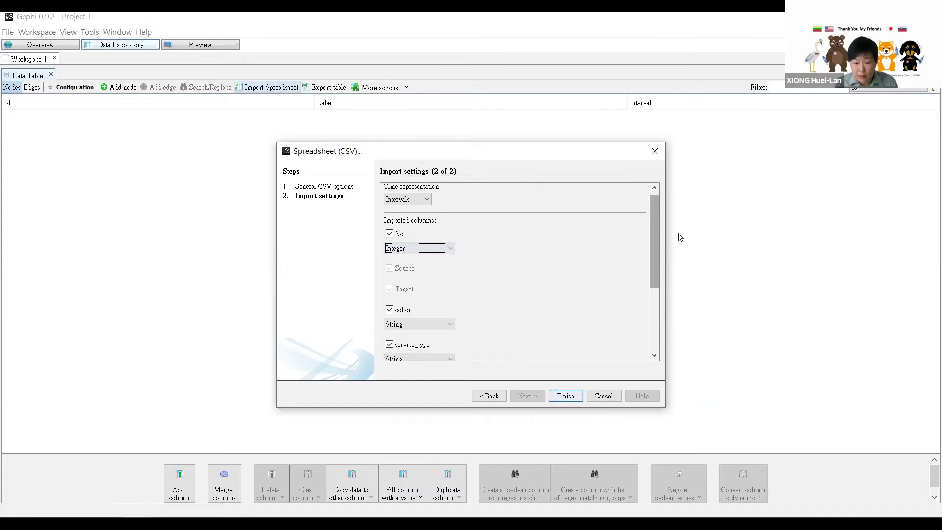
drag(655, 236, 656, 362)
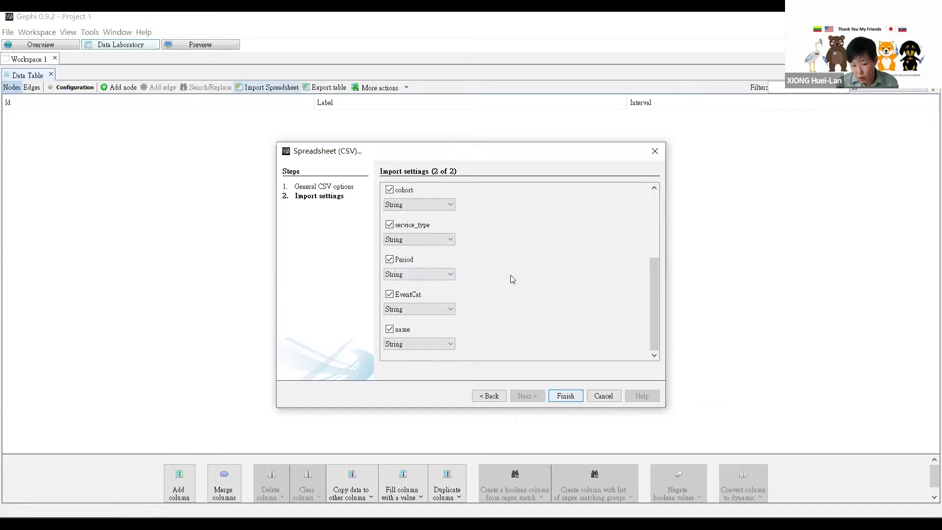
click(563, 395)
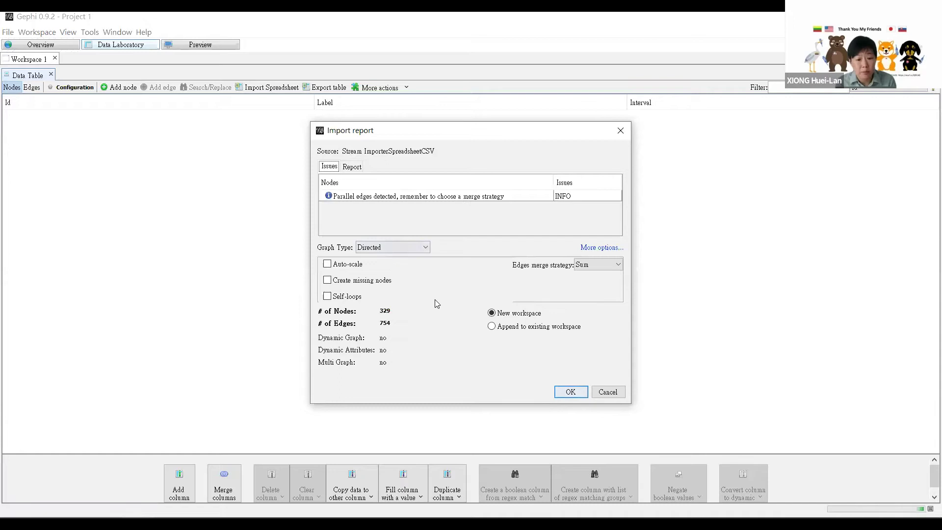
Set the edges merge strategy to Sum and import the directed graph into a new workspace.
click(617, 265)
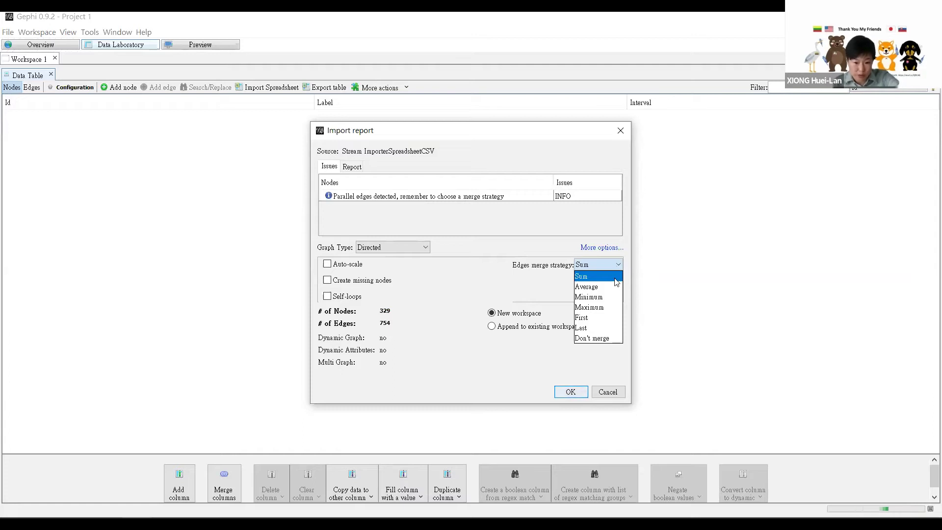
click(615, 279)
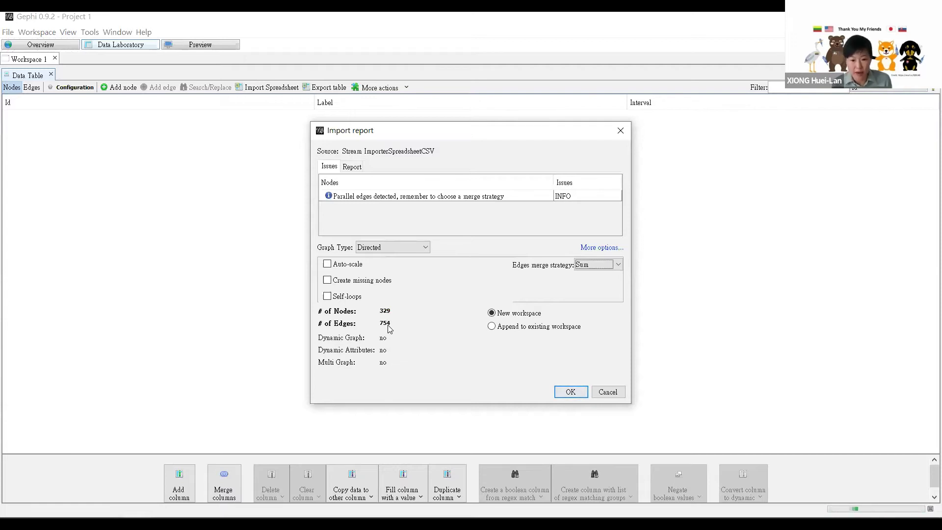
click(564, 392)
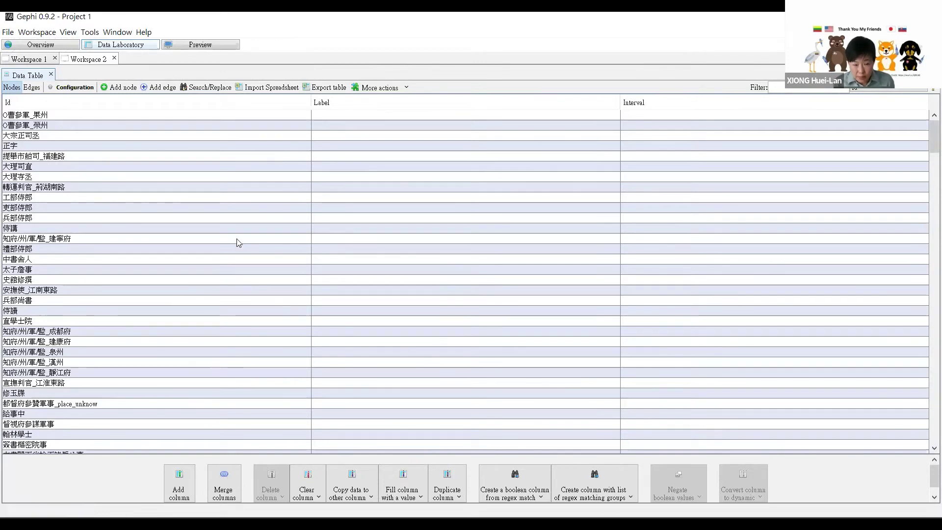
Examine the imported edges table and the network graph in the Overview, keeping Workspace 1 open.
click(32, 88)
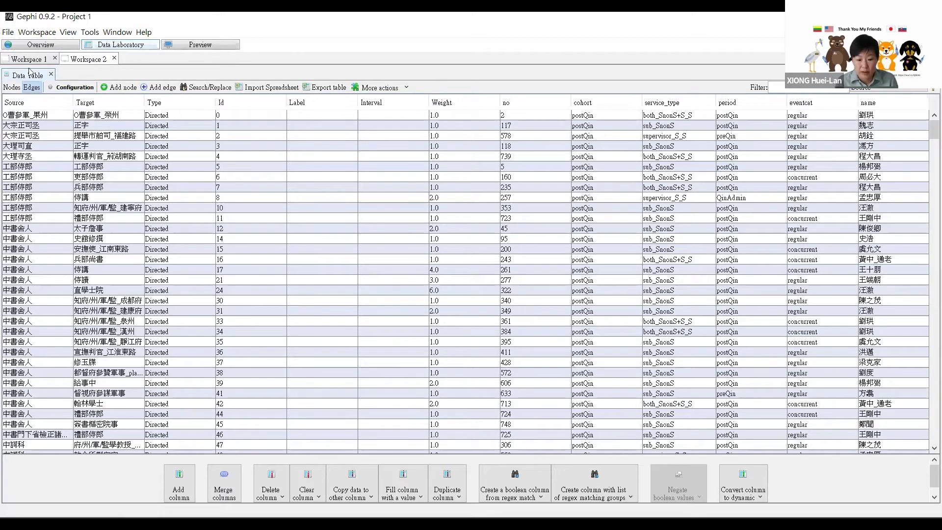
click(41, 45)
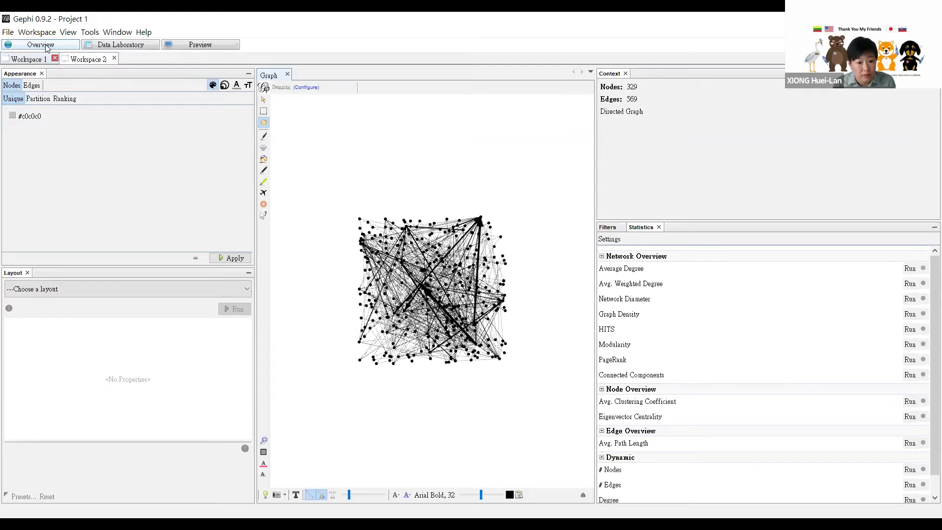
click(55, 58)
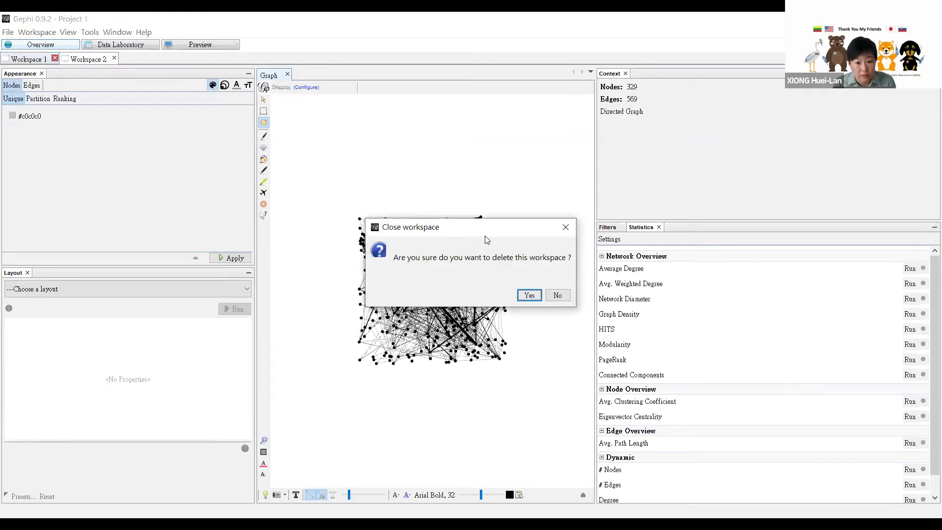
click(559, 297)
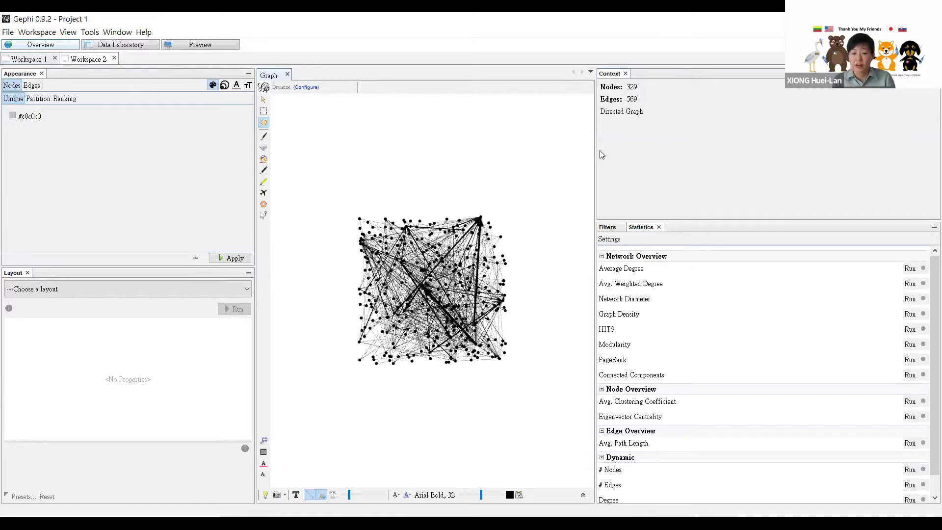
drag(595, 146, 713, 137)
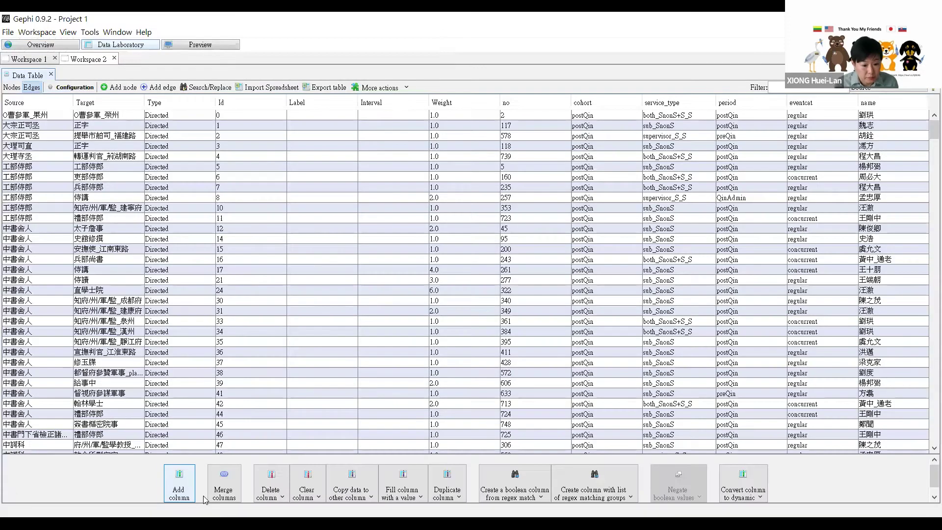
Copy the Id column's data into the Label column of the nodes table.
click(12, 87)
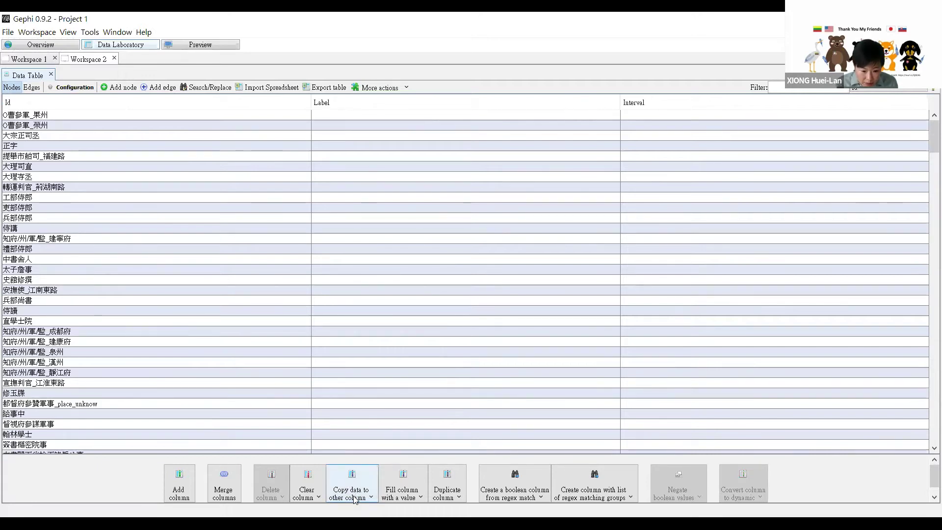
click(369, 497)
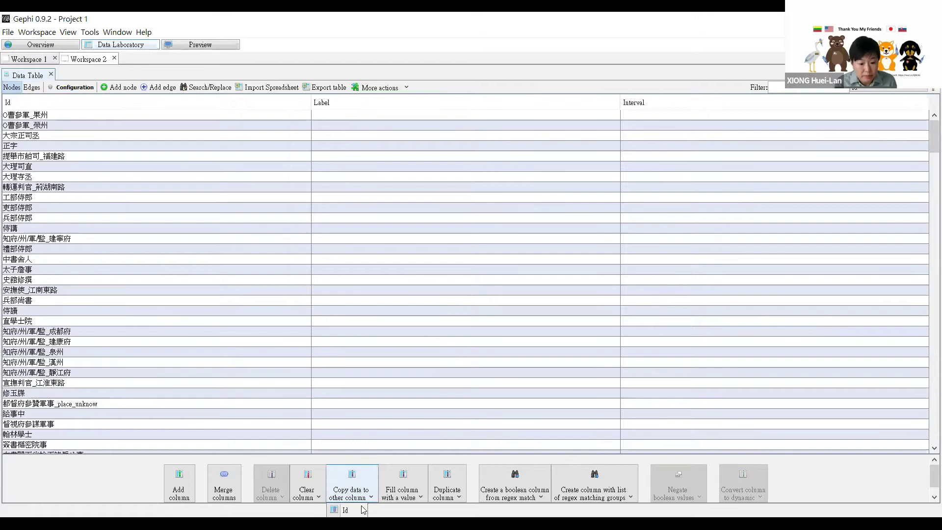
click(362, 510)
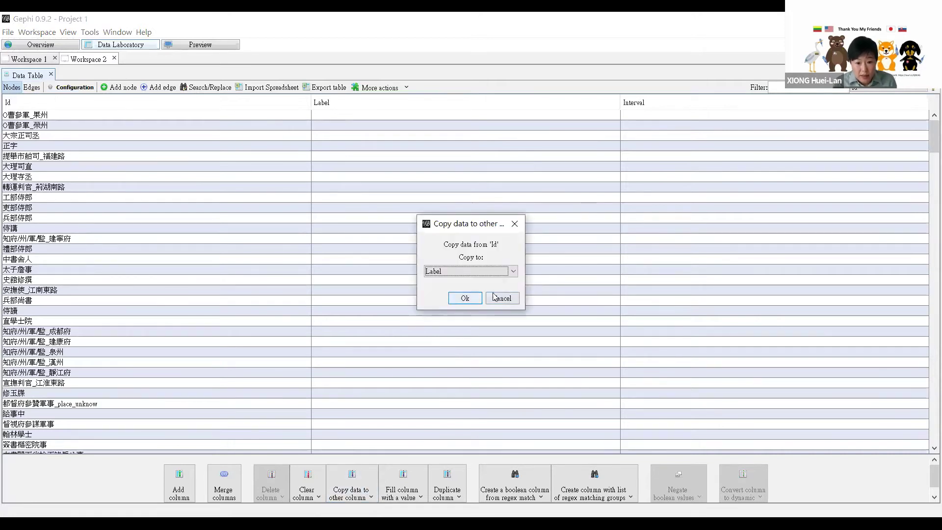
click(462, 299)
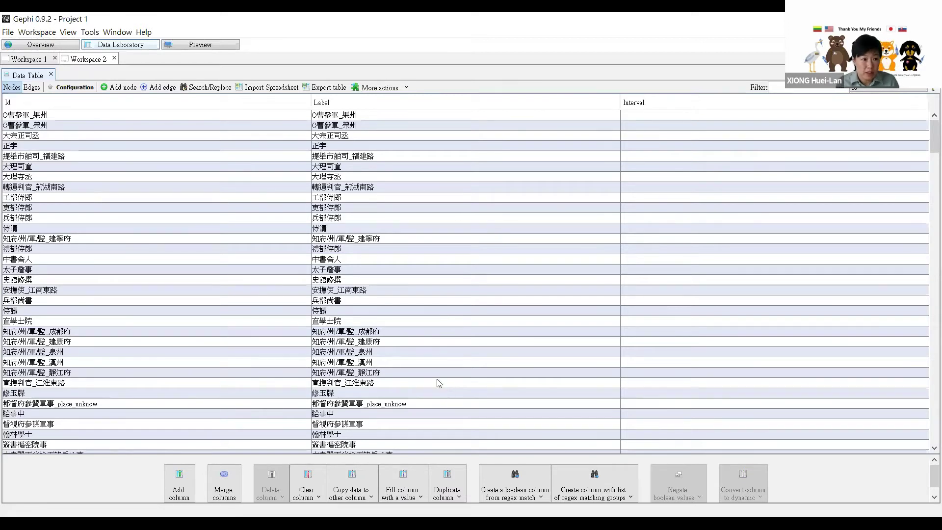
Lay out the network in the Overview with the Force Atlas algorithm and stop it once the nodes settle.
click(50, 47)
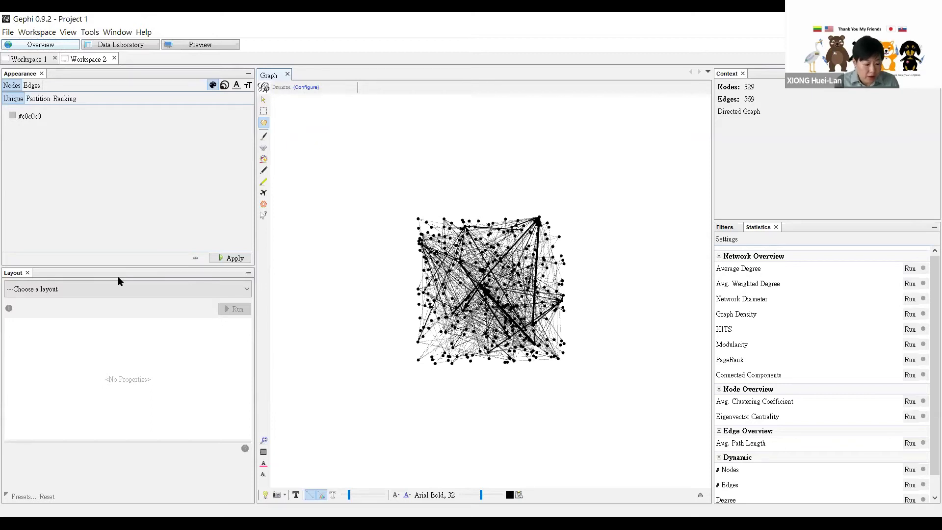
click(235, 289)
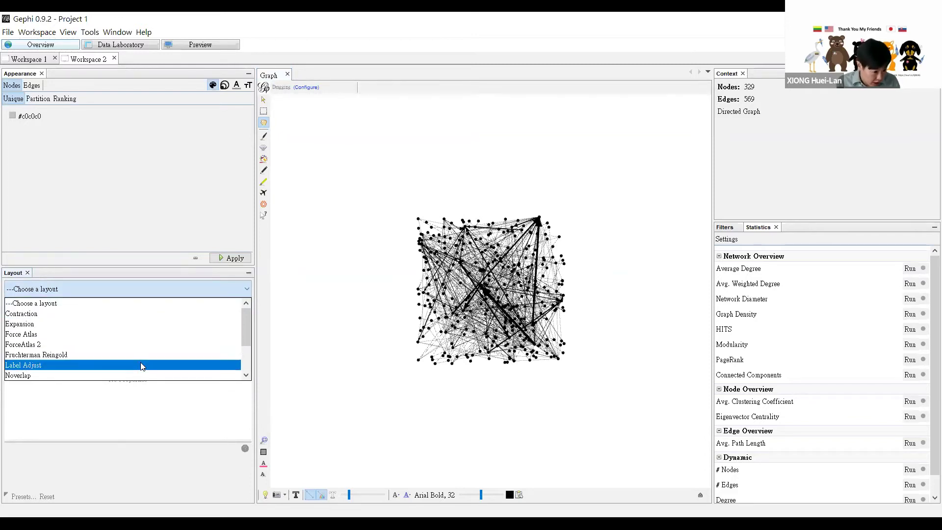
drag(245, 334, 248, 368)
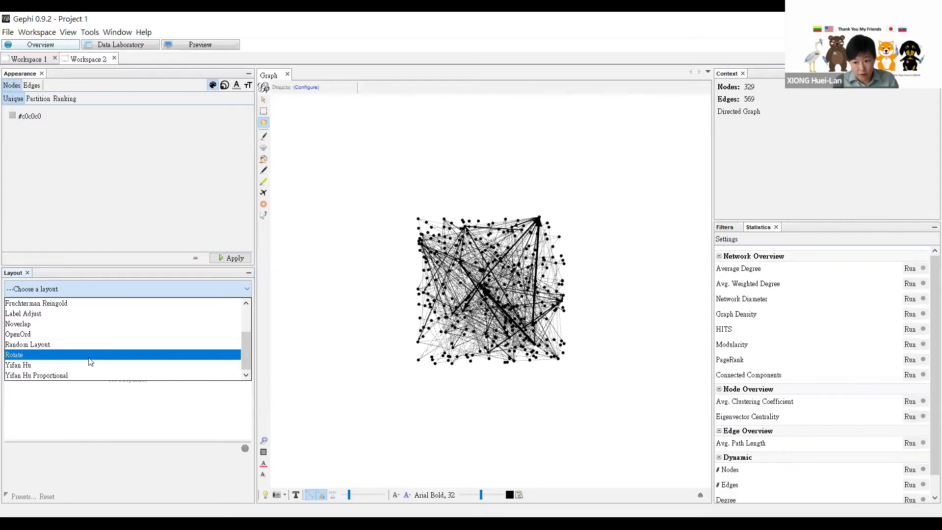
scroll(162, 330, up, 2)
click(127, 315)
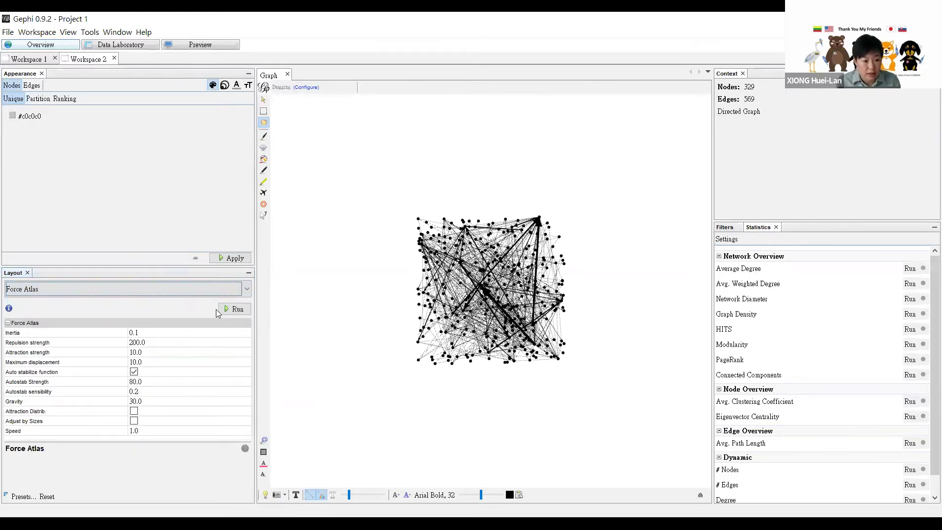
click(237, 309)
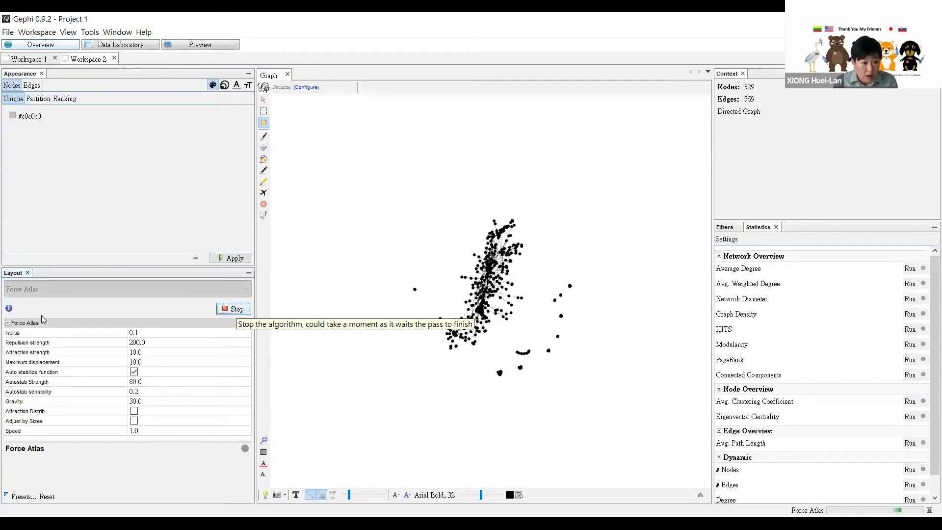
mouse_move(10, 311)
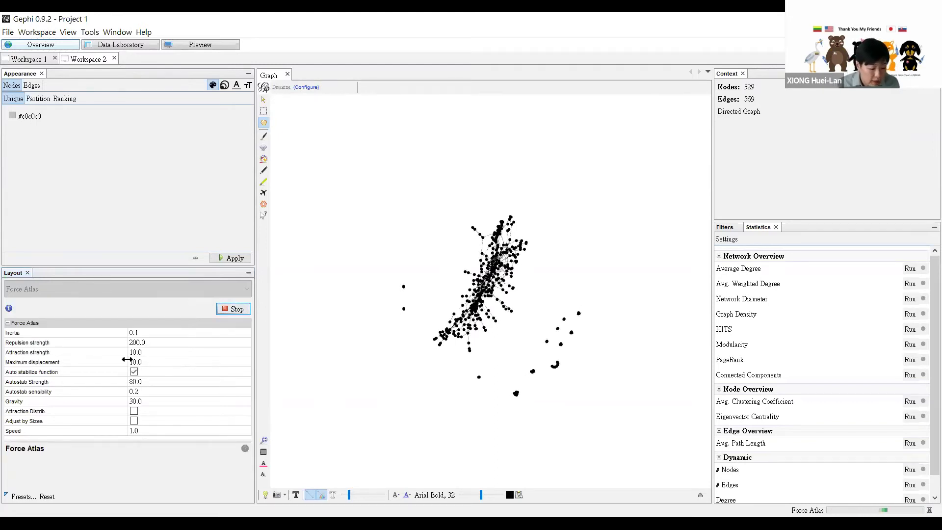
mouse_move(55, 349)
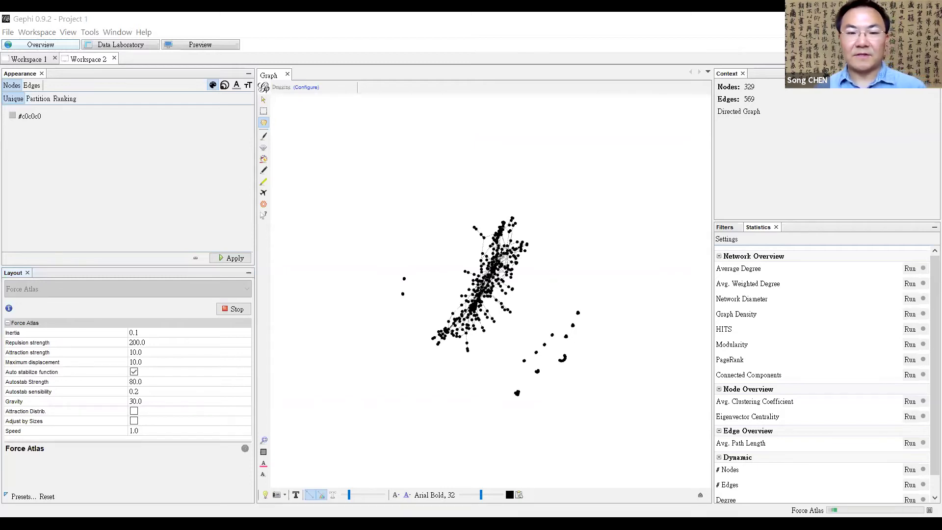
click(235, 310)
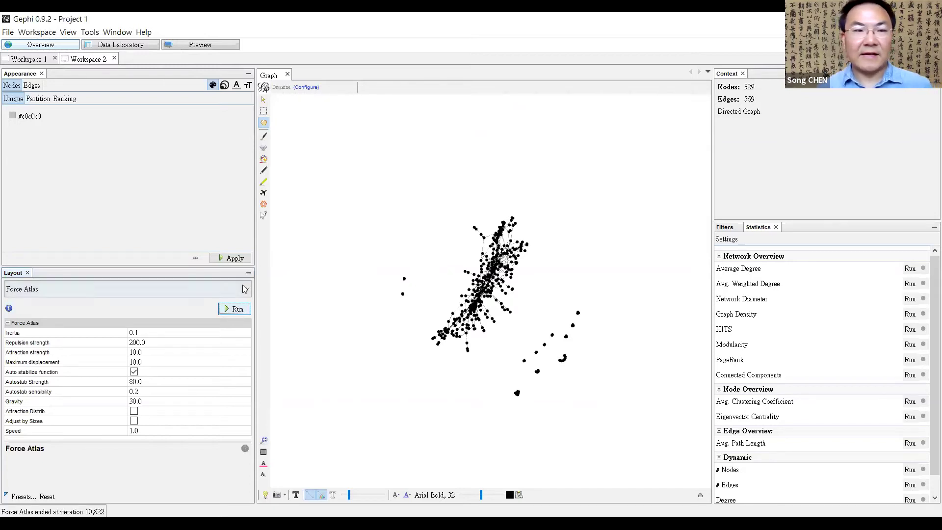
Spread the nodes apart by running the Expansion layout repeatedly, and widen the graph area.
click(244, 289)
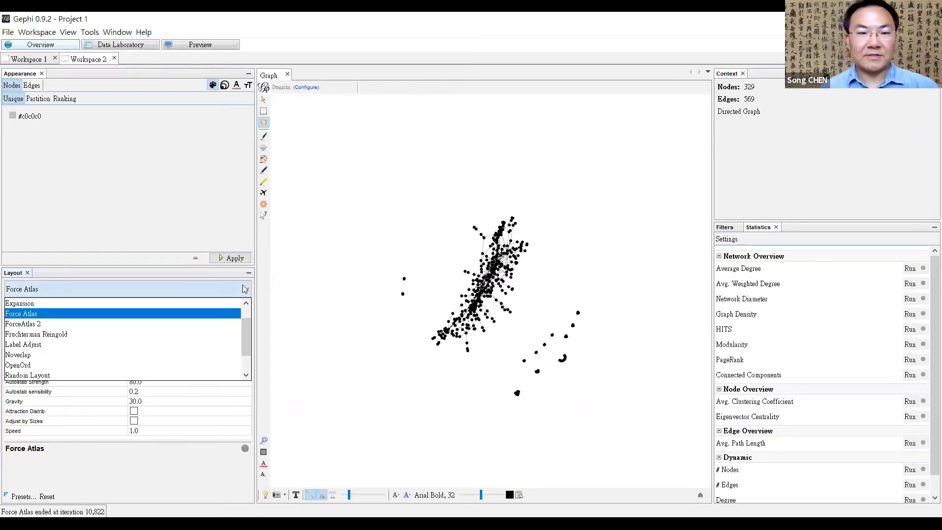
click(189, 303)
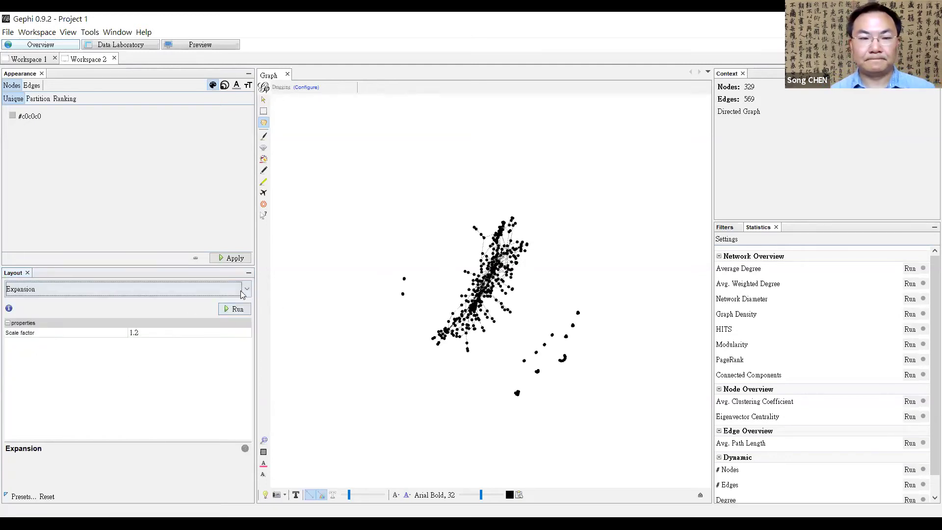
click(239, 311)
click(239, 310)
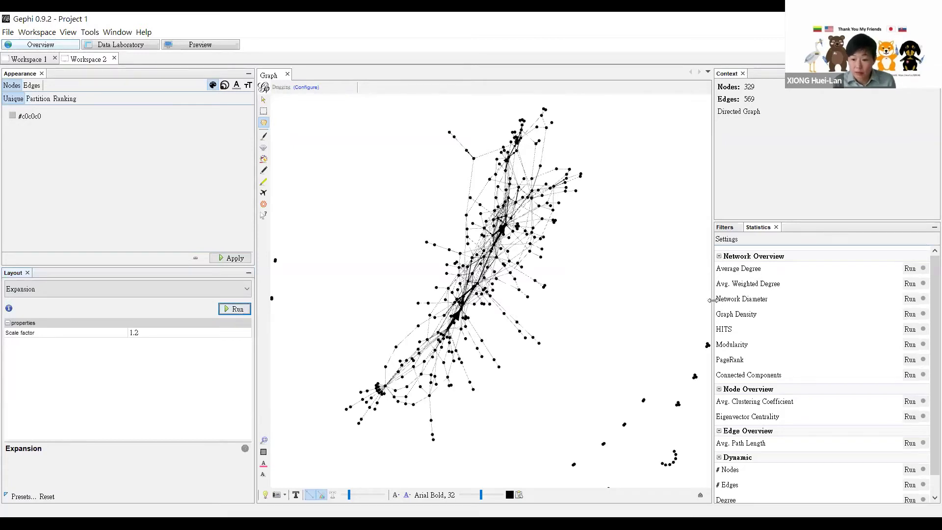
drag(712, 300, 741, 300)
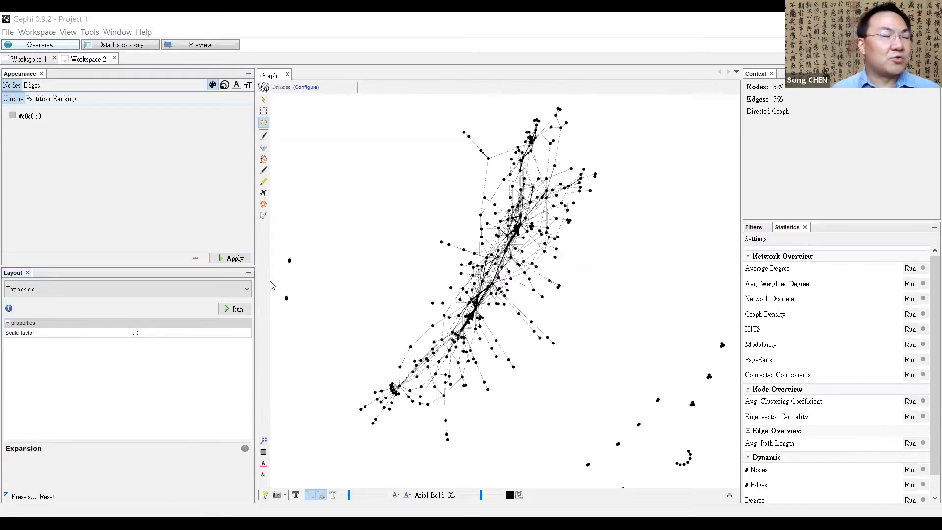
Arrange the network in a circular shape by running the Fruchterman Reingold layout.
click(248, 285)
scroll(139, 344, down, 1)
scroll(141, 338, up, 2)
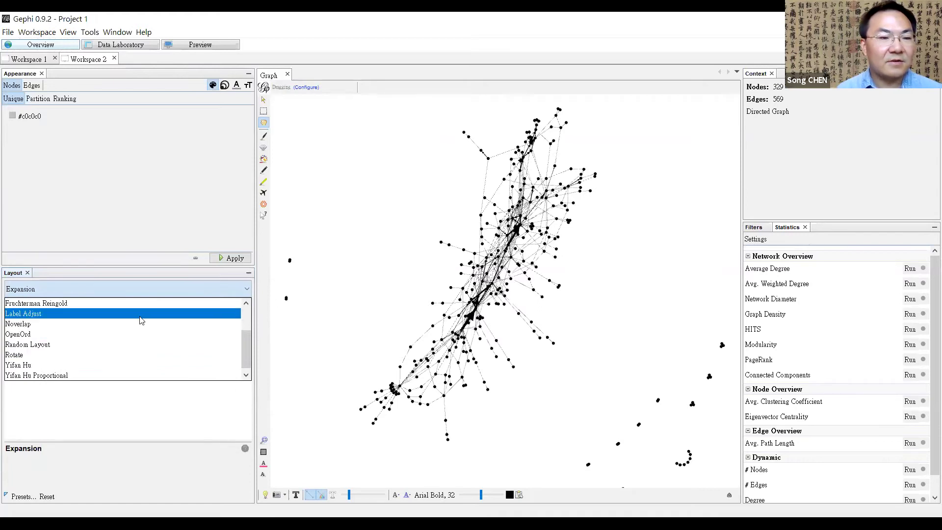
scroll(141, 321, down, 2)
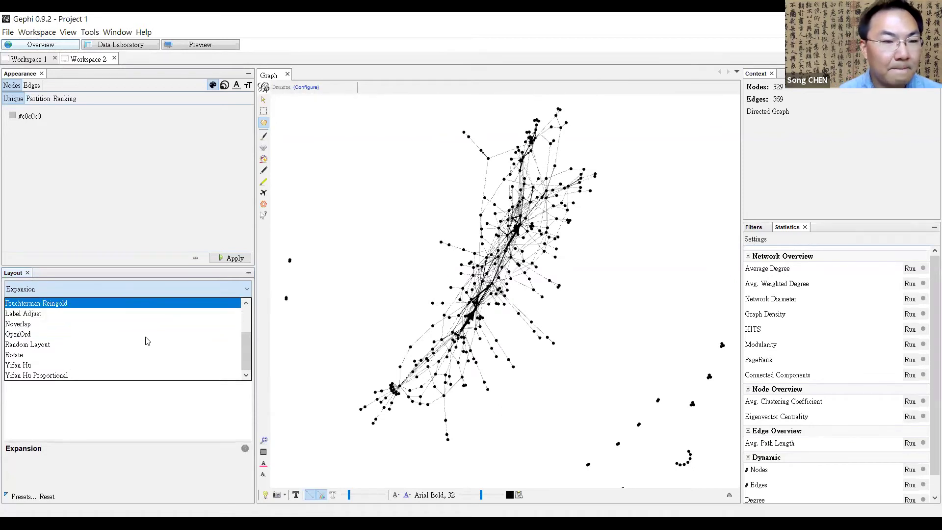
scroll(142, 338, up, 2)
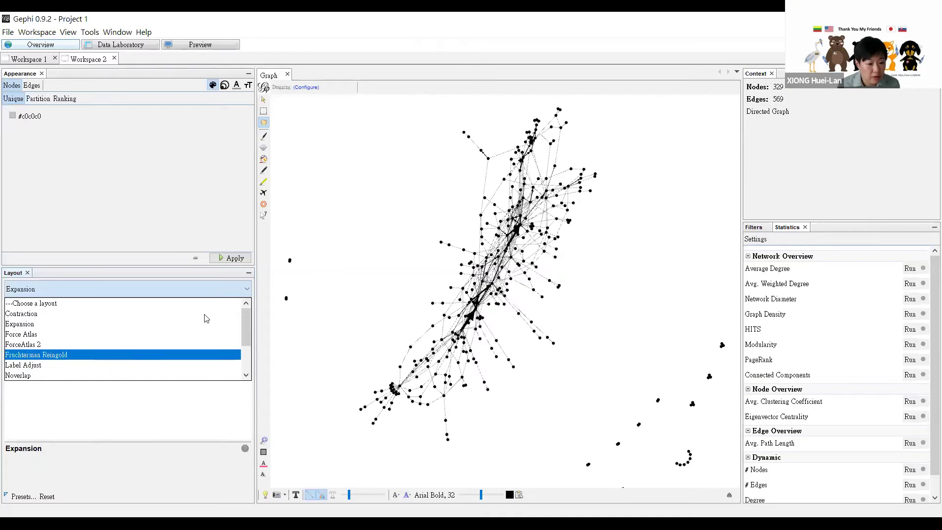
click(206, 355)
click(237, 310)
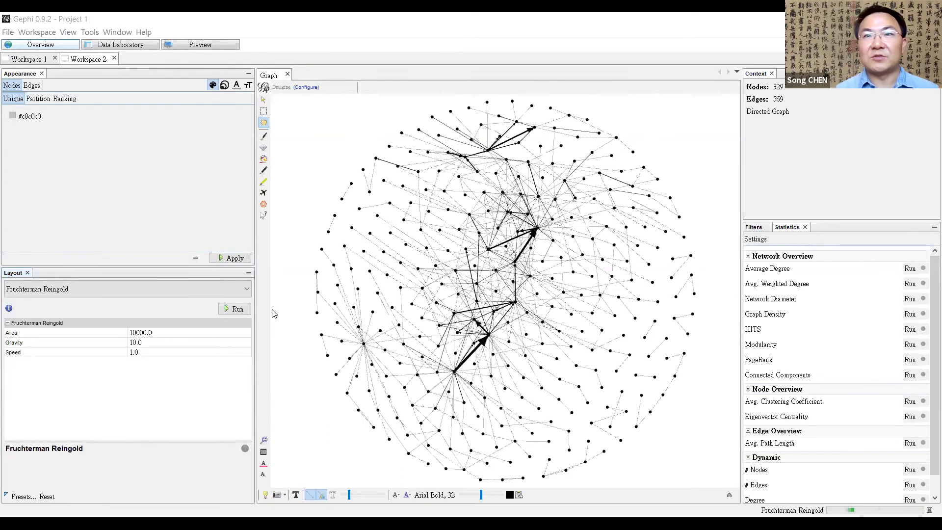
Look at where plugins are managed and close the plugin manager without installing anything.
click(92, 33)
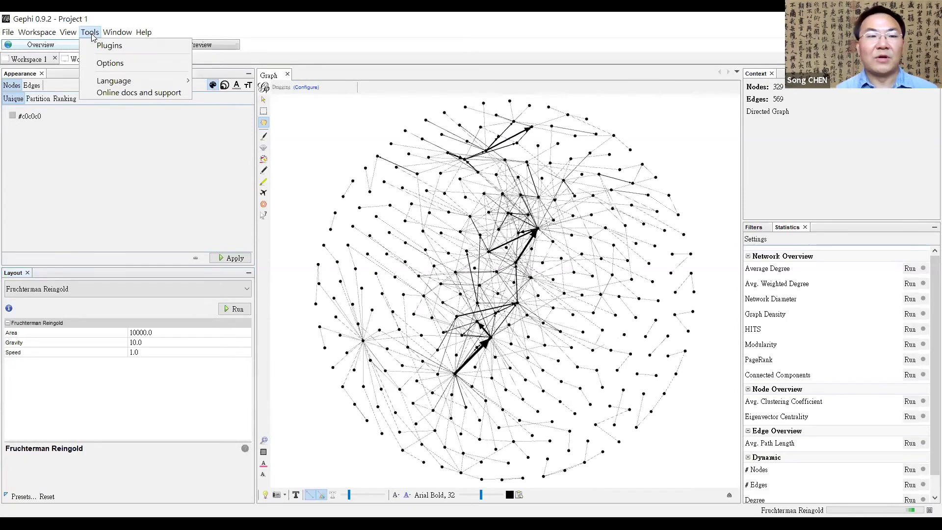
click(116, 46)
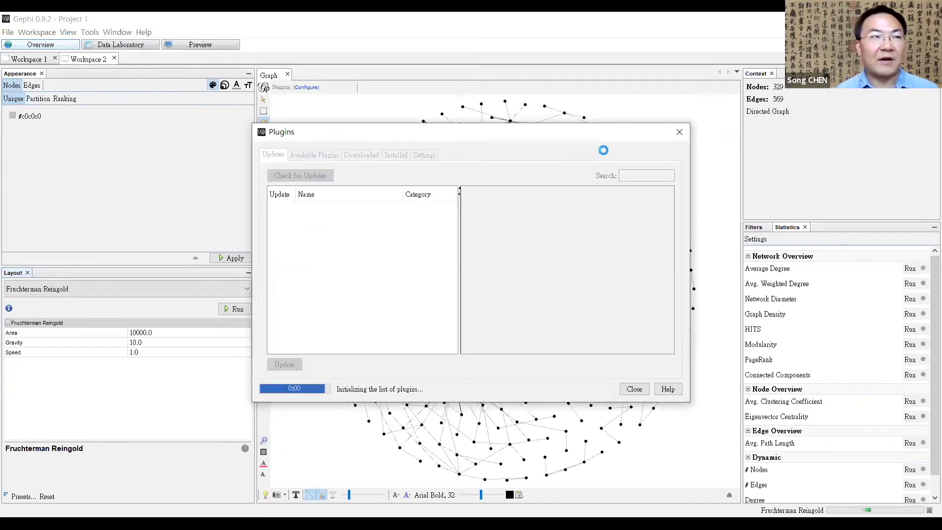
click(679, 134)
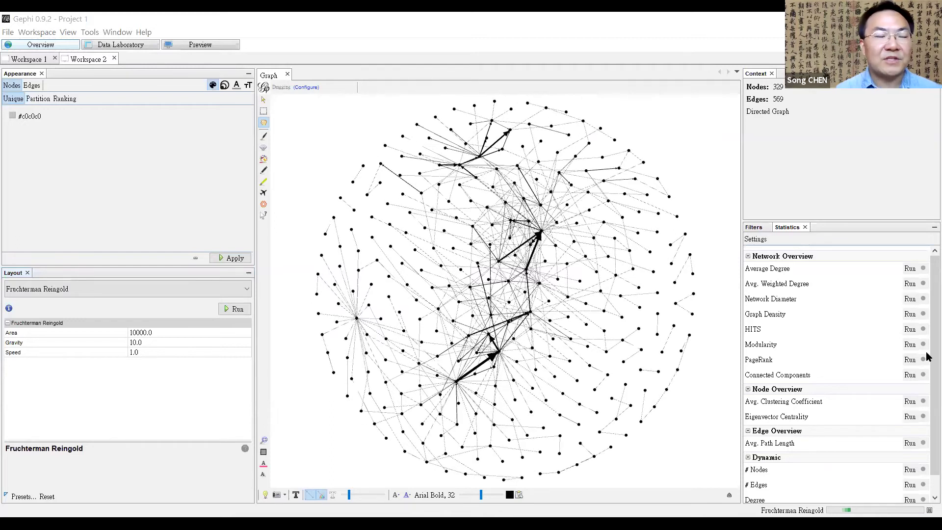
Rearrange the network with the Yifan Hu layout, stop the algorithm and enlarge the graph area by narrowing the layout settings area.
click(247, 288)
scroll(157, 368, down, 2)
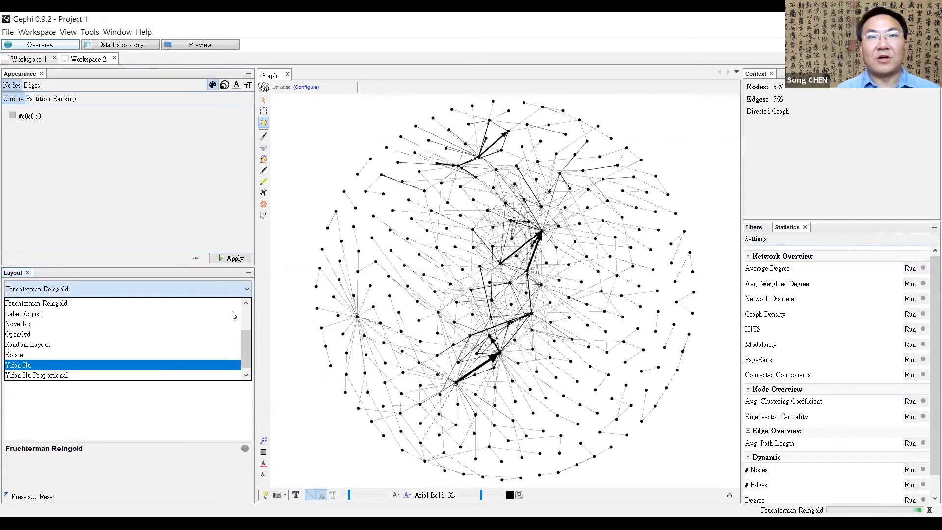
key(Return)
click(235, 310)
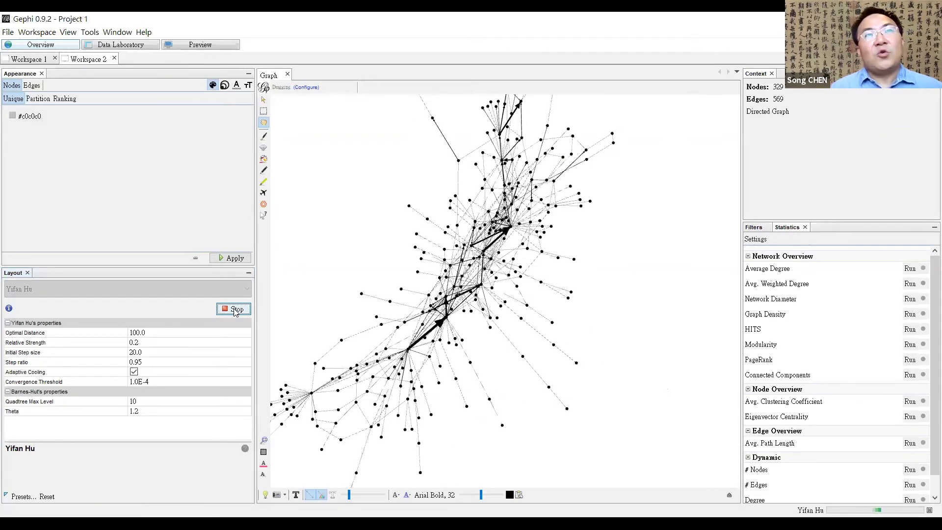
click(235, 310)
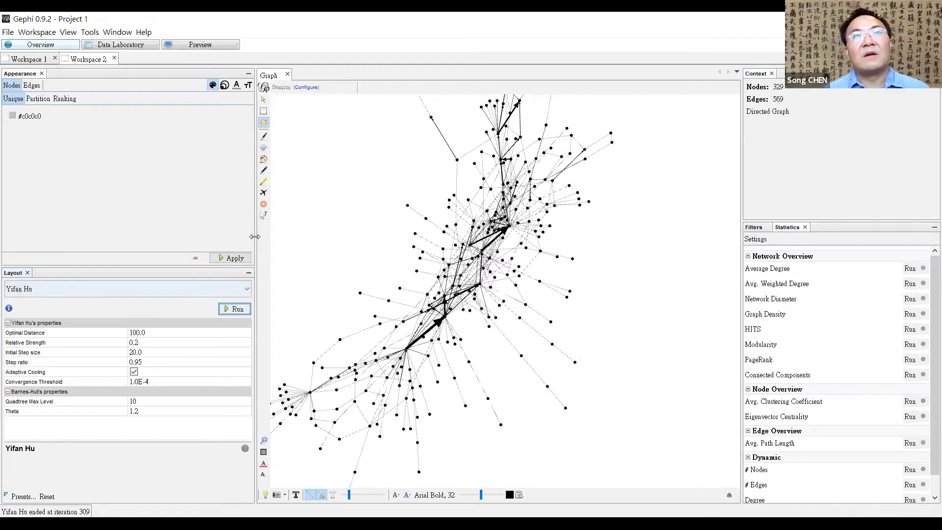
drag(253, 236, 221, 237)
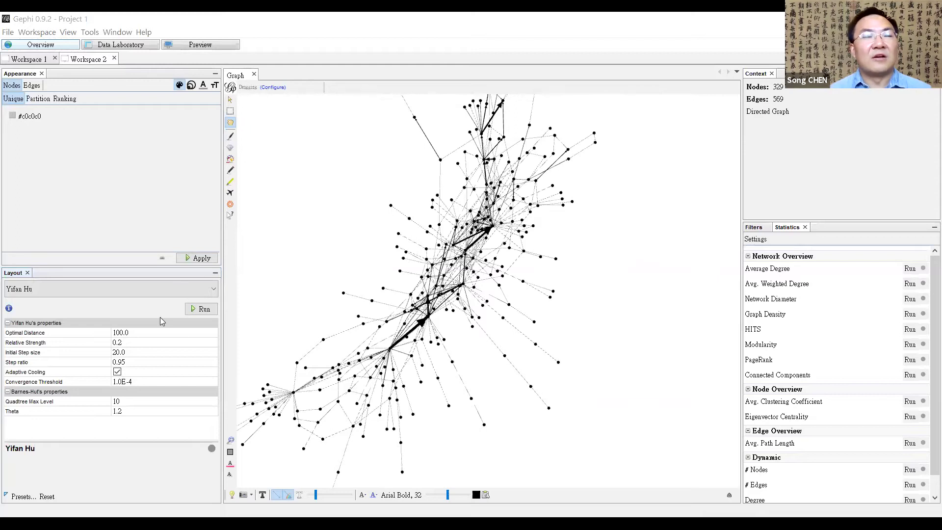
Shrink the network by running the Contraction layout three times.
click(202, 289)
click(204, 313)
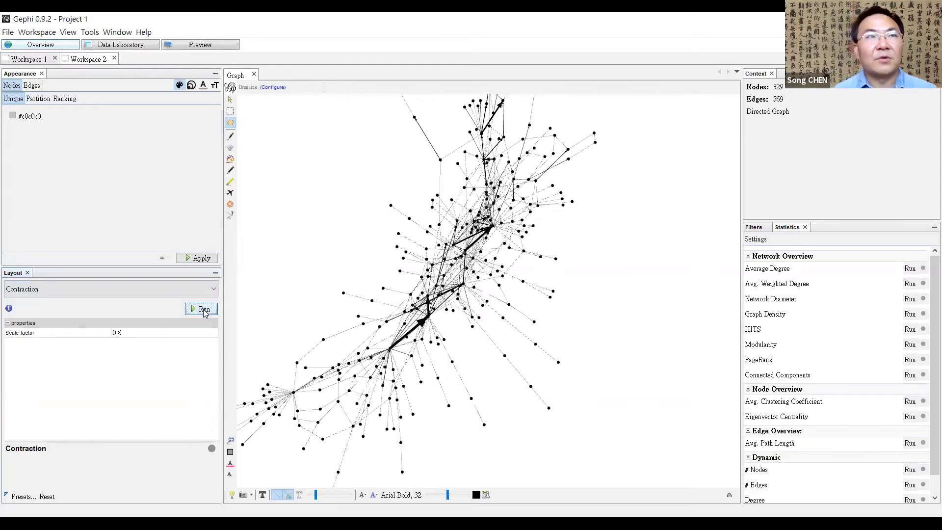
click(204, 310)
click(204, 310)
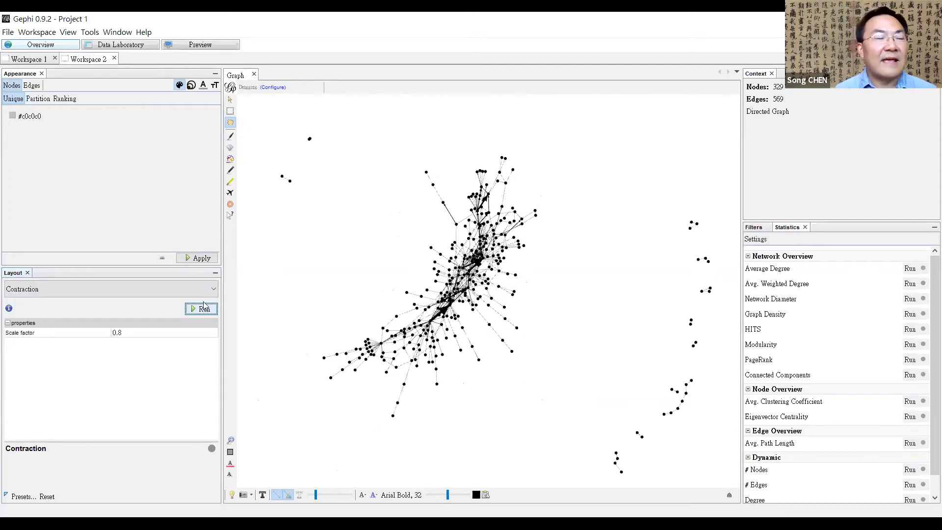
Separate overlapping nodes by running the Noverlap layout.
click(196, 287)
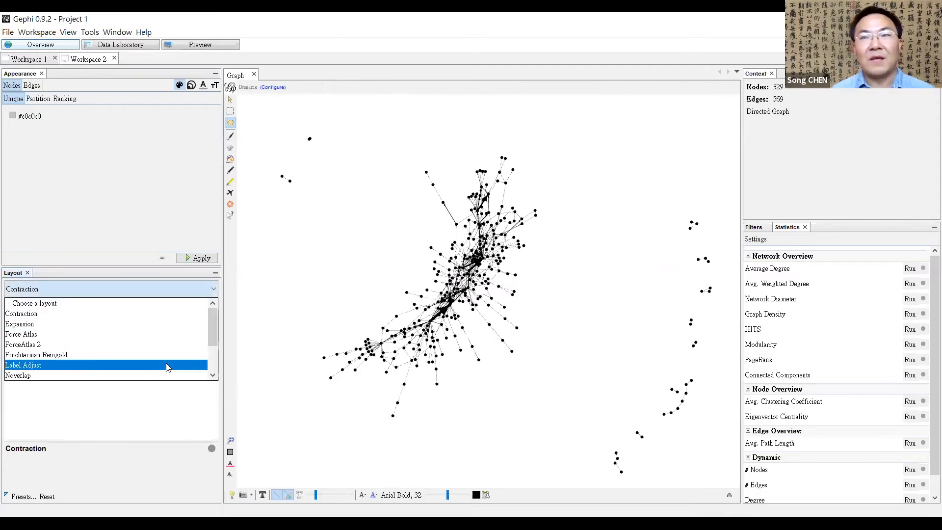
click(159, 376)
click(204, 310)
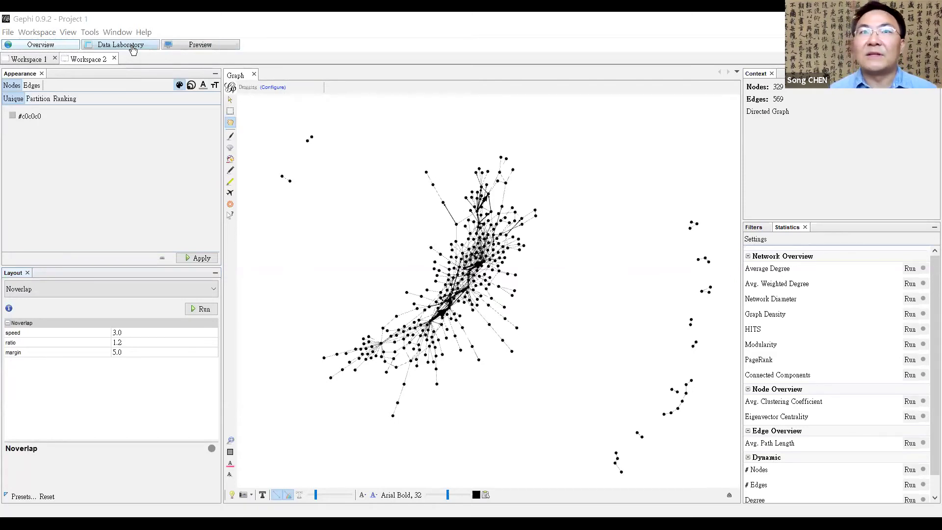
click(190, 46)
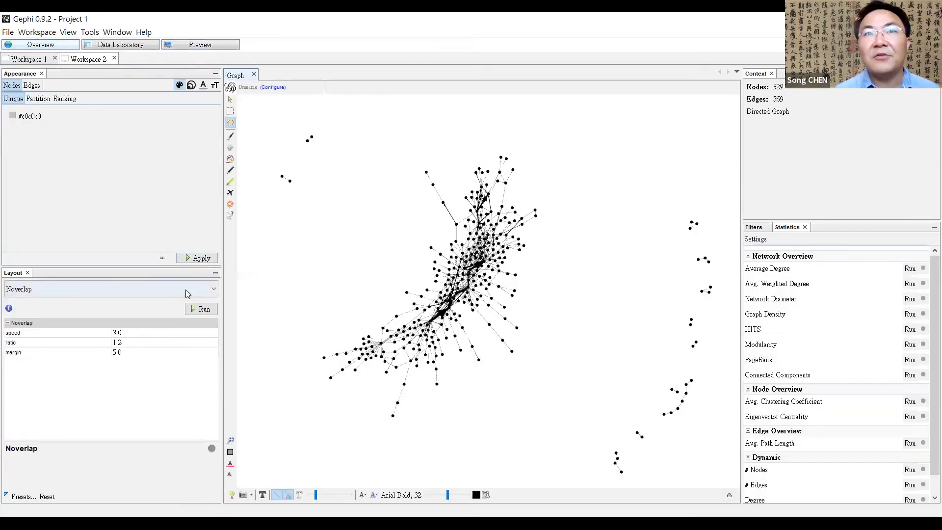
Switch the layout back to Force Atlas and run it again on the network.
click(185, 289)
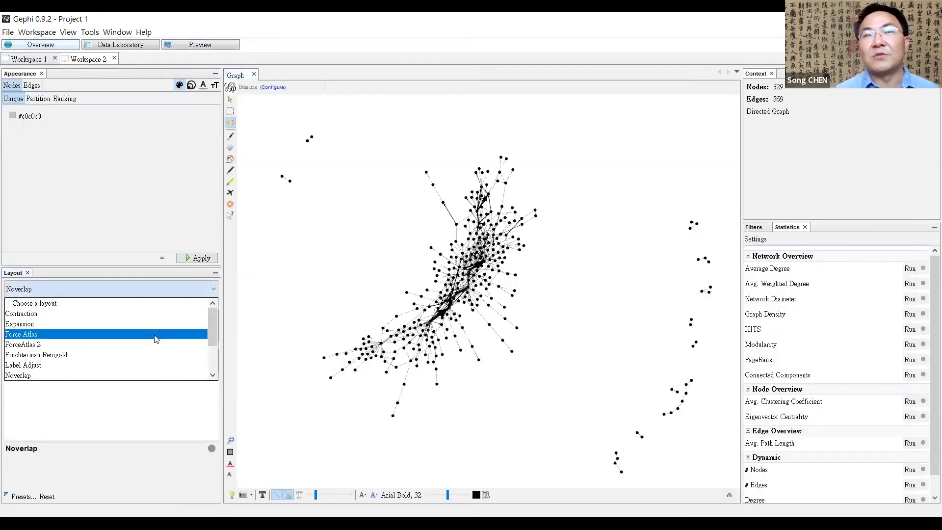
click(155, 336)
click(204, 310)
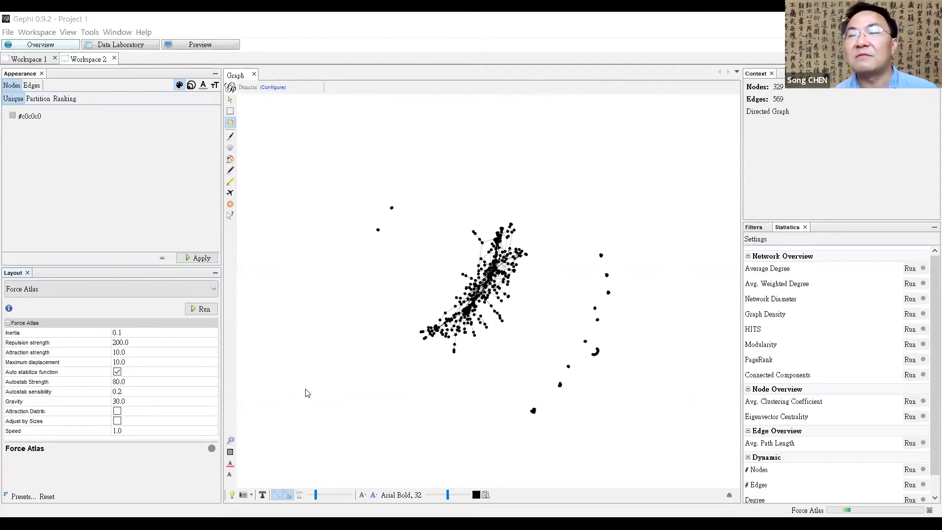
click(203, 310)
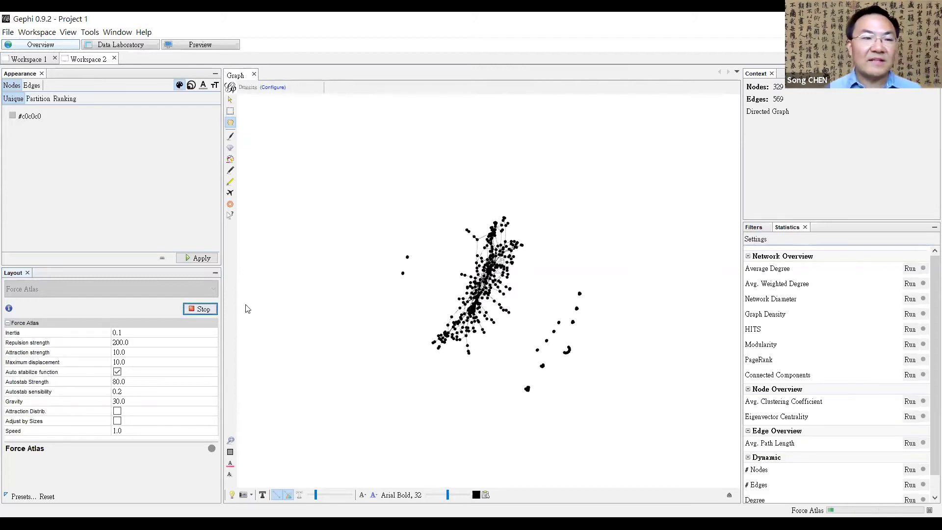
Stop the Force Atlas layout, then view the modularity settings and dismiss them without running the statistic.
click(201, 309)
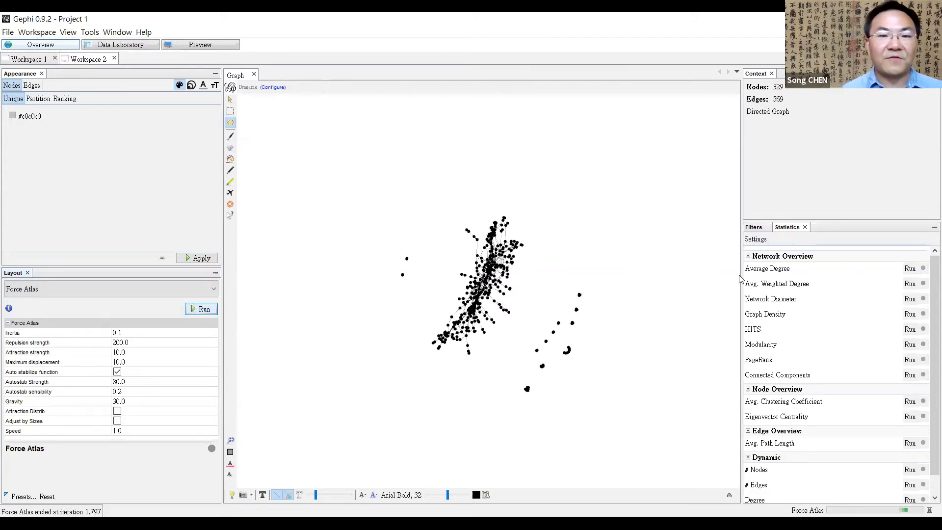
click(910, 345)
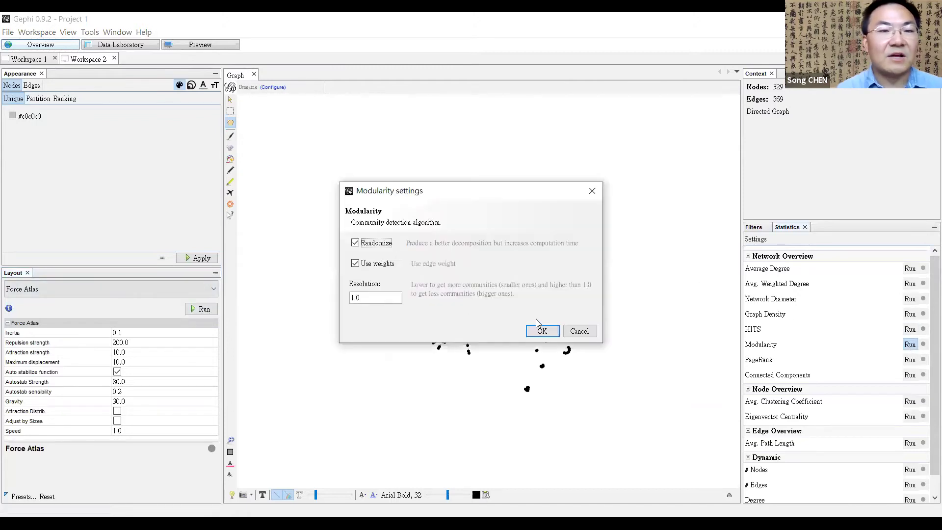
click(596, 190)
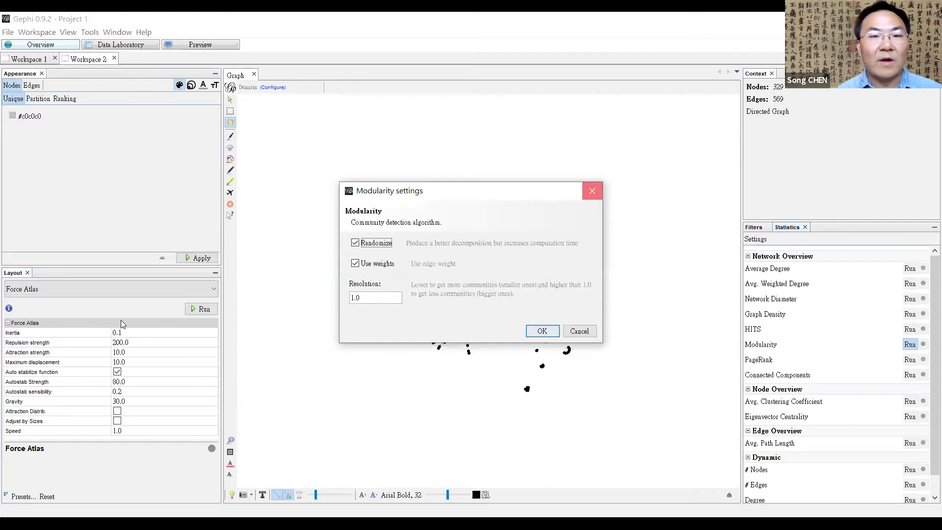
Display the node labels on the network graph and check their font setting.
click(263, 495)
click(263, 495)
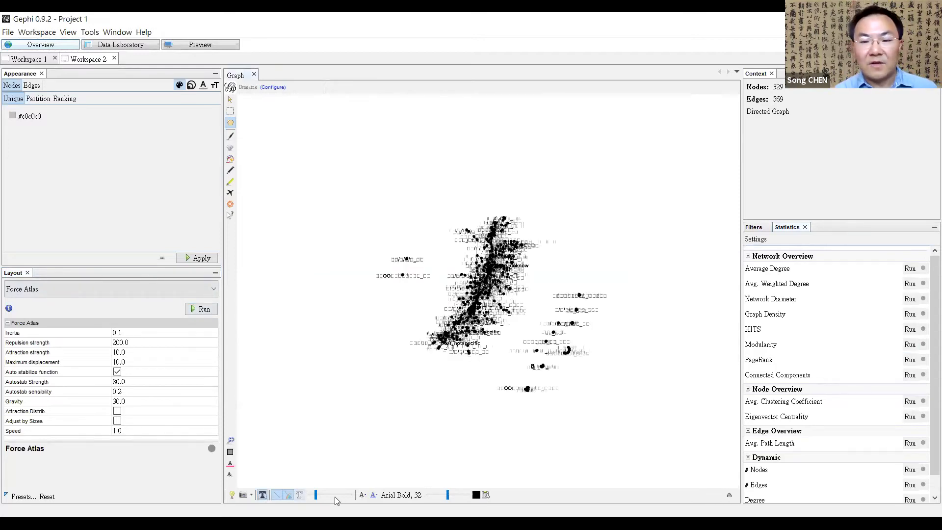
click(417, 497)
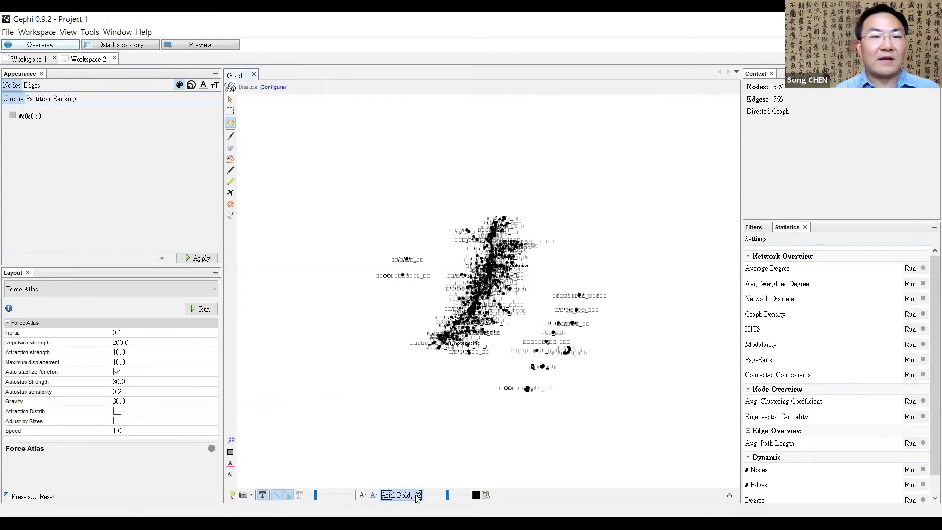
Render the network in the Preview view and position it in the drawing area.
click(203, 48)
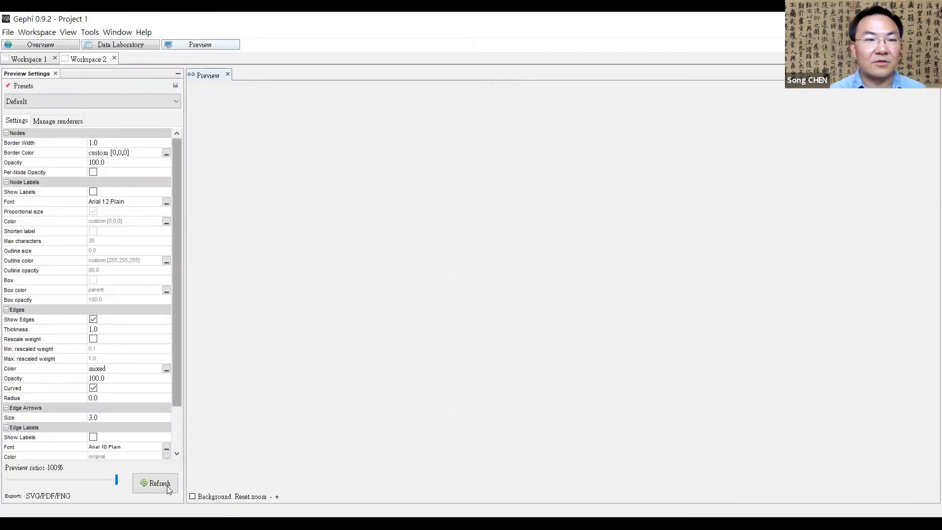
click(158, 485)
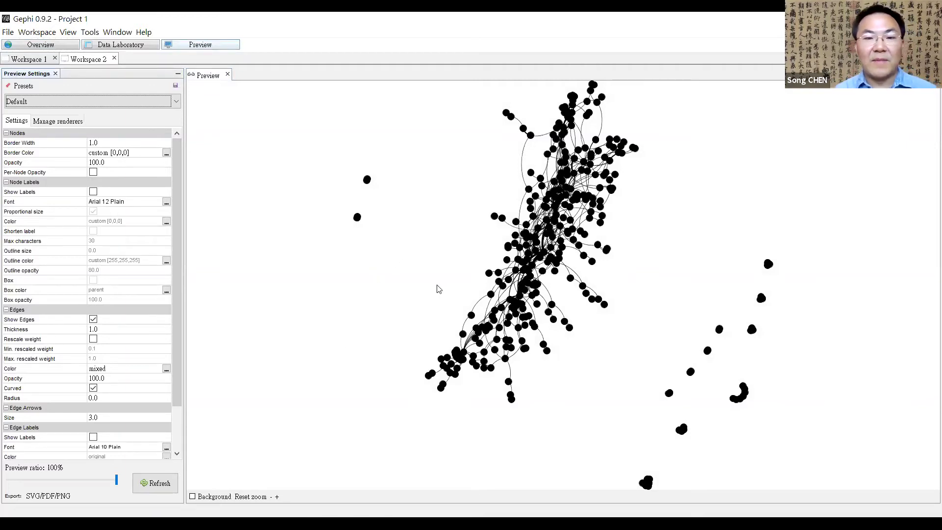
drag(524, 270, 507, 316)
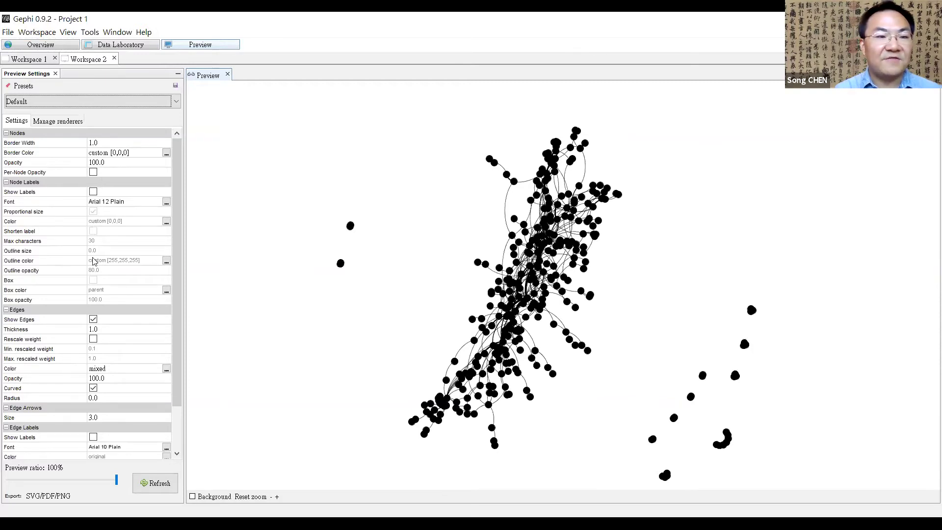
Apply the Default Straight preset to the preview and refresh the rendering.
click(63, 101)
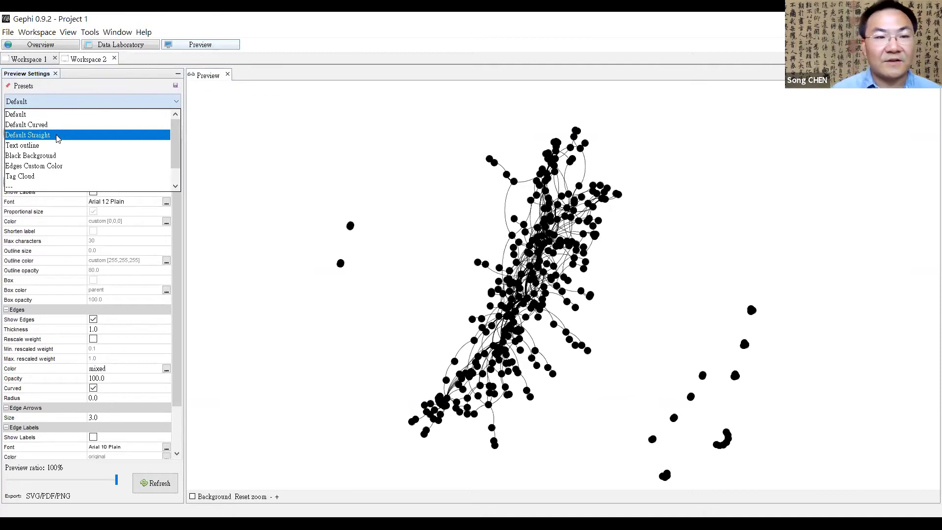
click(58, 135)
click(167, 485)
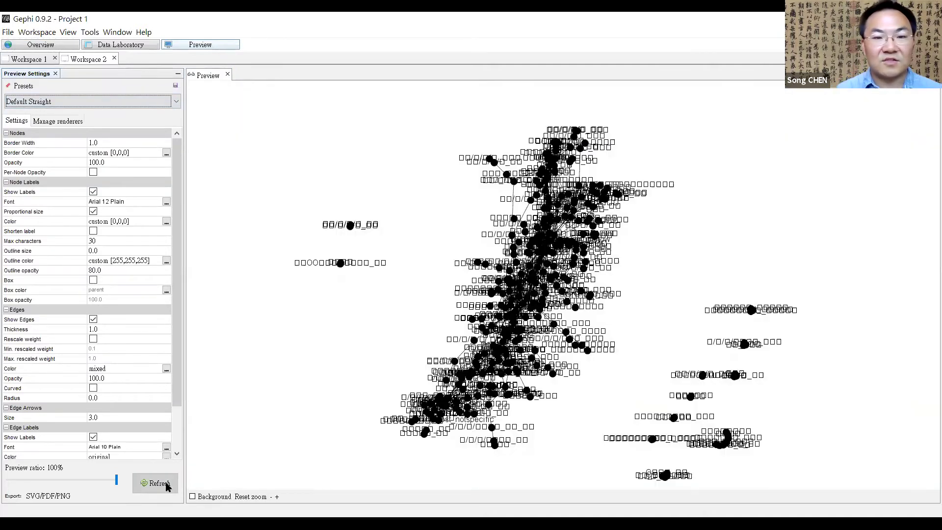
click(57, 104)
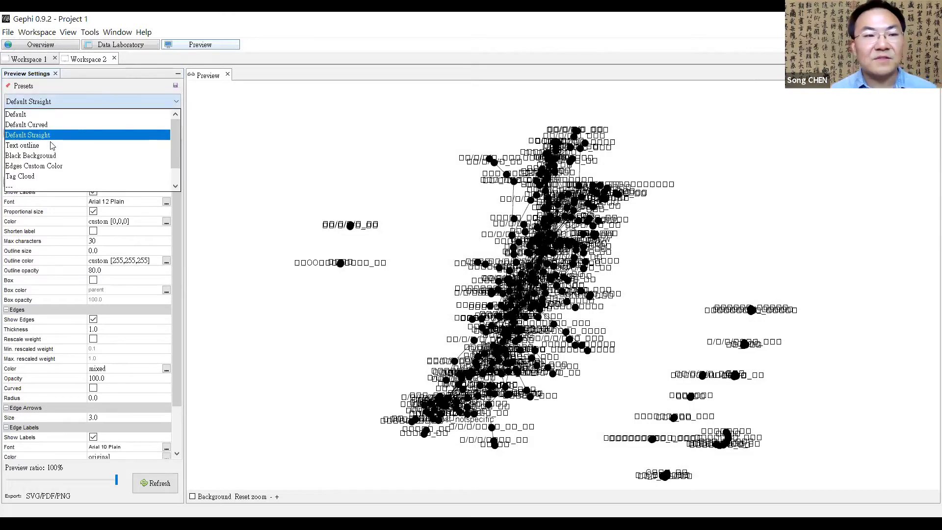
click(176, 307)
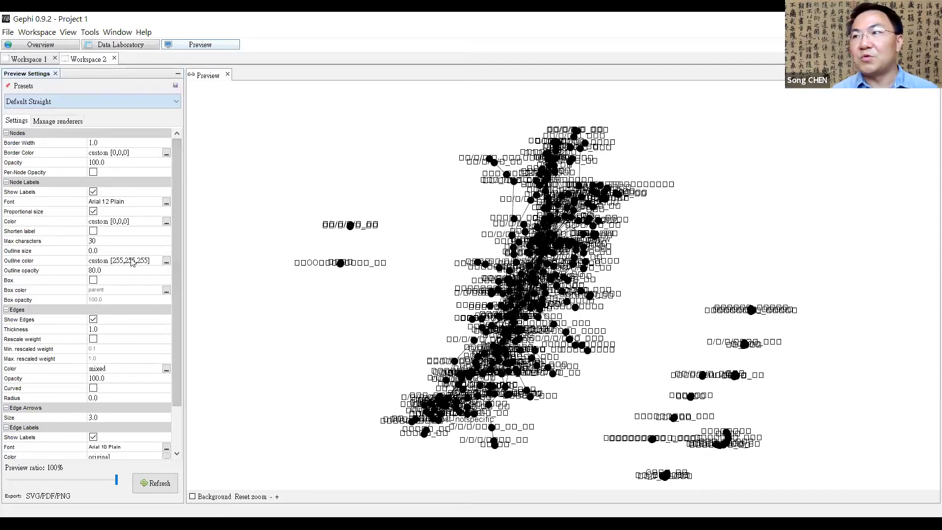
Set the preview's node label font to Yu Gothic UI Light, plain, size 12.
click(119, 222)
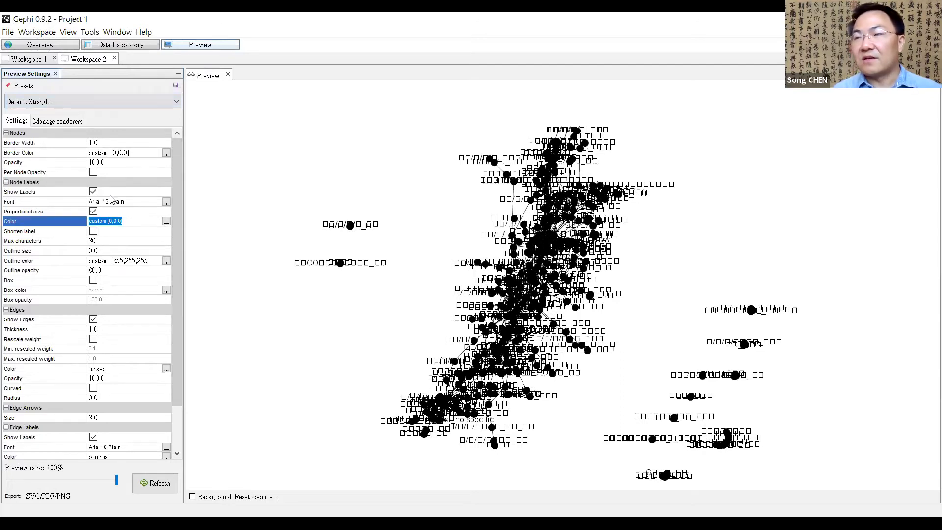
click(111, 199)
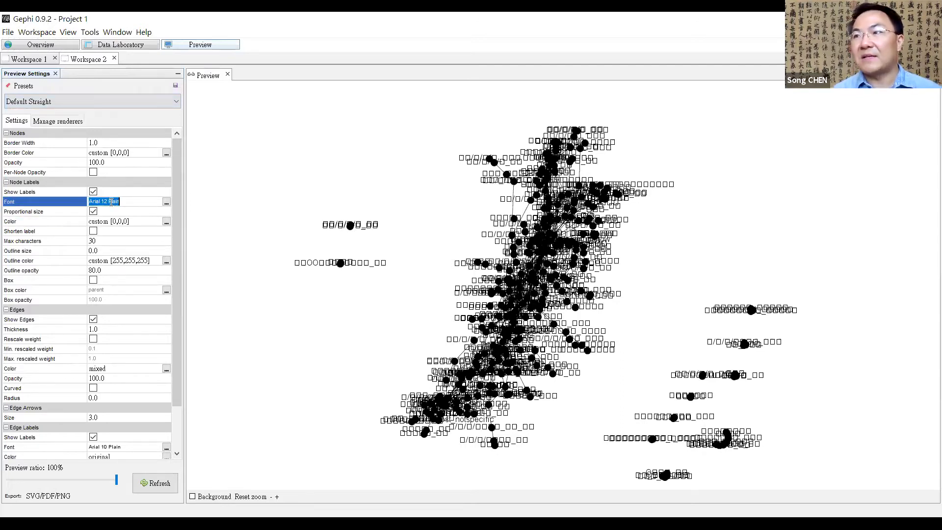
click(166, 201)
drag(487, 231, 490, 291)
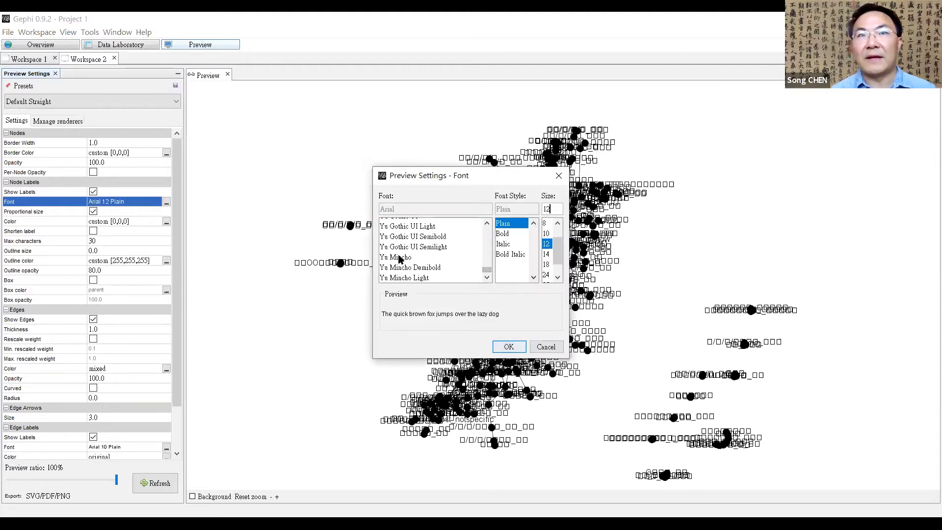
click(401, 228)
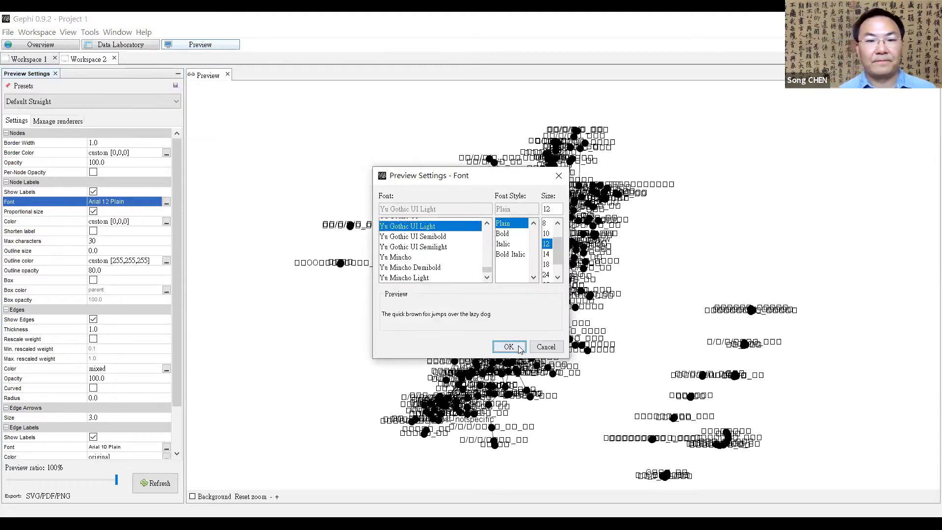
click(509, 346)
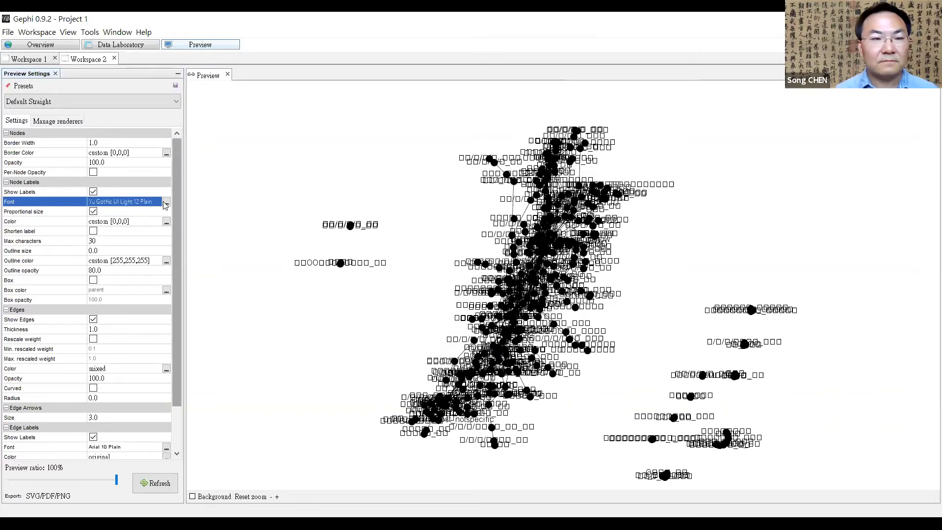
Change the preview's node label font to MS PMincho, plain, size 12, and refresh the rendering.
click(166, 202)
mouse_move(488, 270)
mouse_down()
mouse_move(486, 227)
mouse_move(487, 278)
mouse_up()
scroll(462, 265, up, 3)
scroll(462, 264, up, 10)
scroll(461, 265, up, 10)
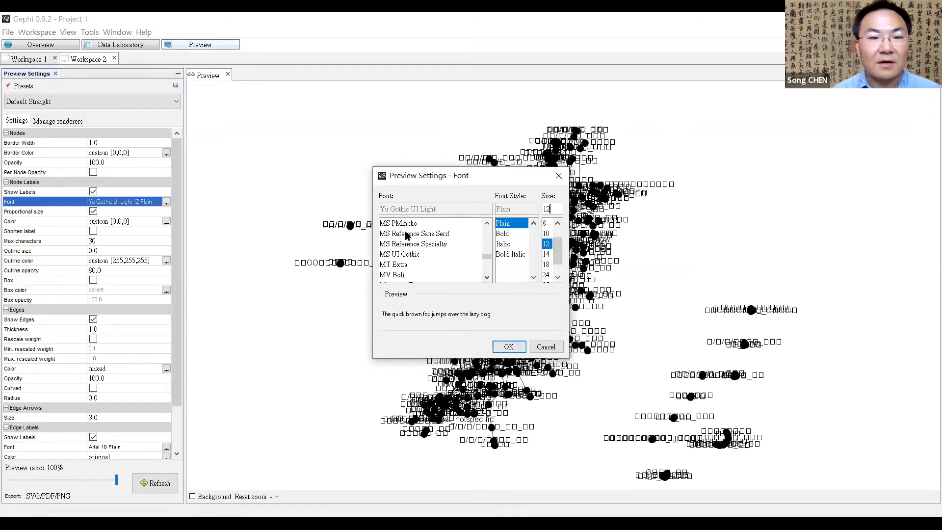
click(406, 235)
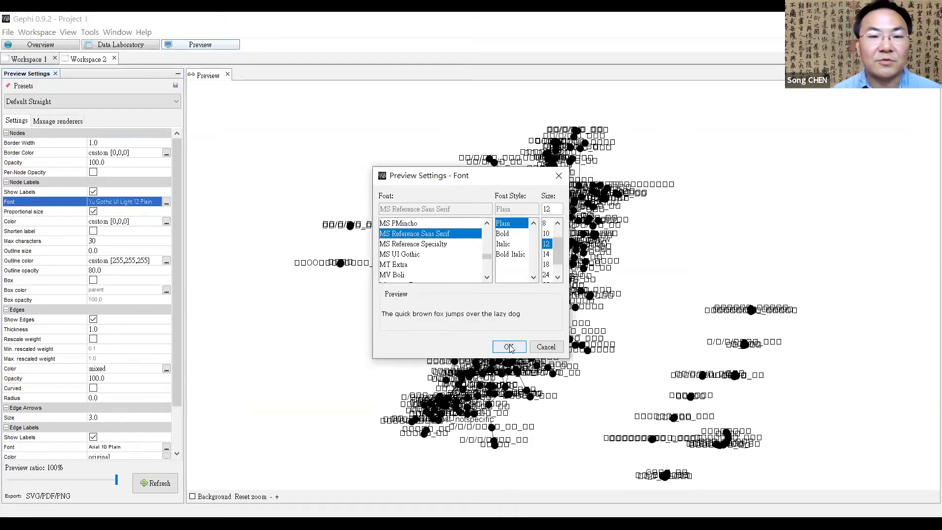
click(405, 224)
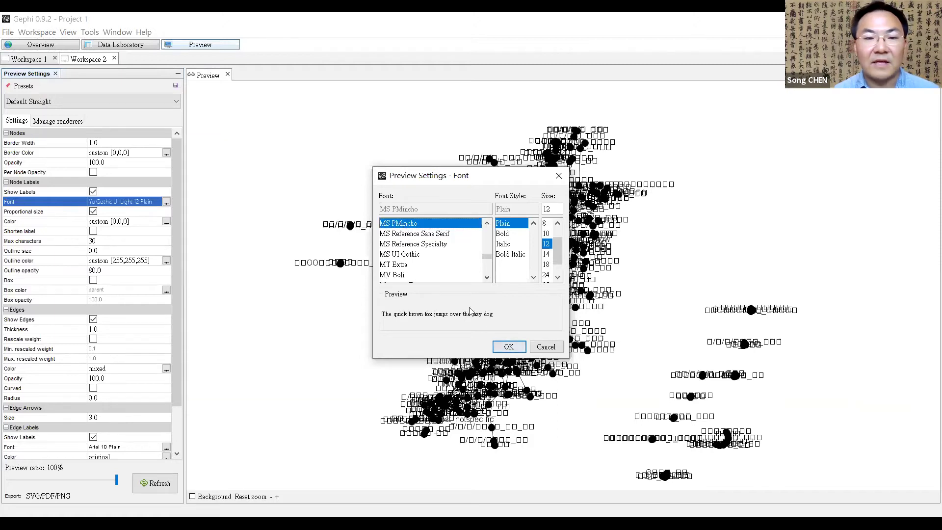
click(507, 347)
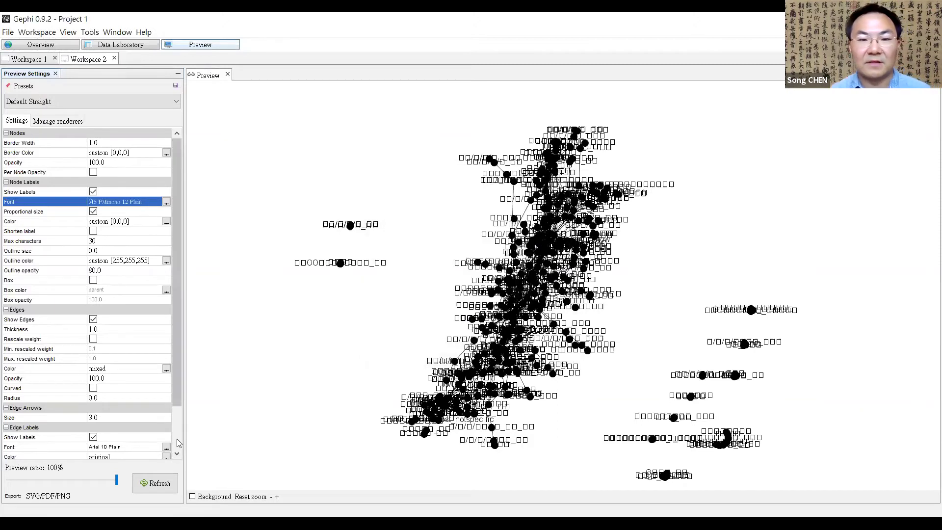
click(162, 490)
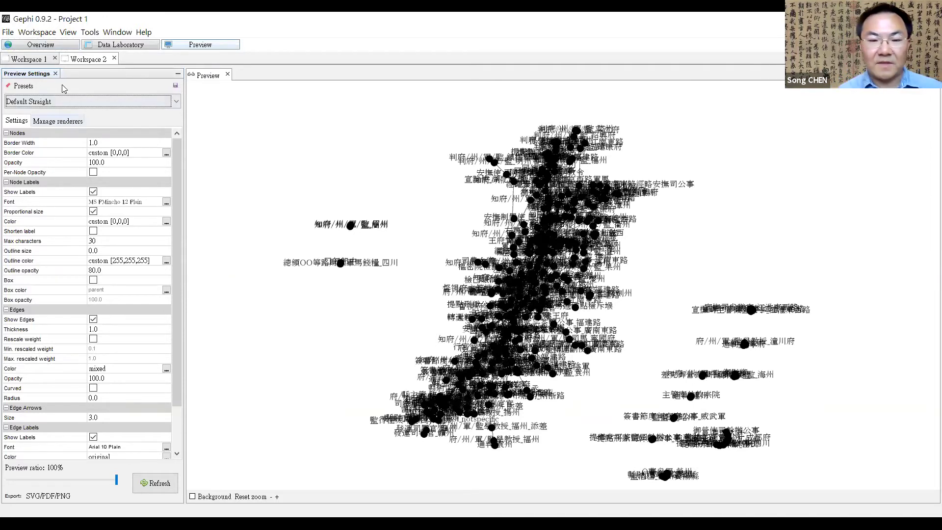
Return to the Overview and spread the network out by running the Expansion layout three times with scale factor 1.2.
click(48, 50)
click(92, 293)
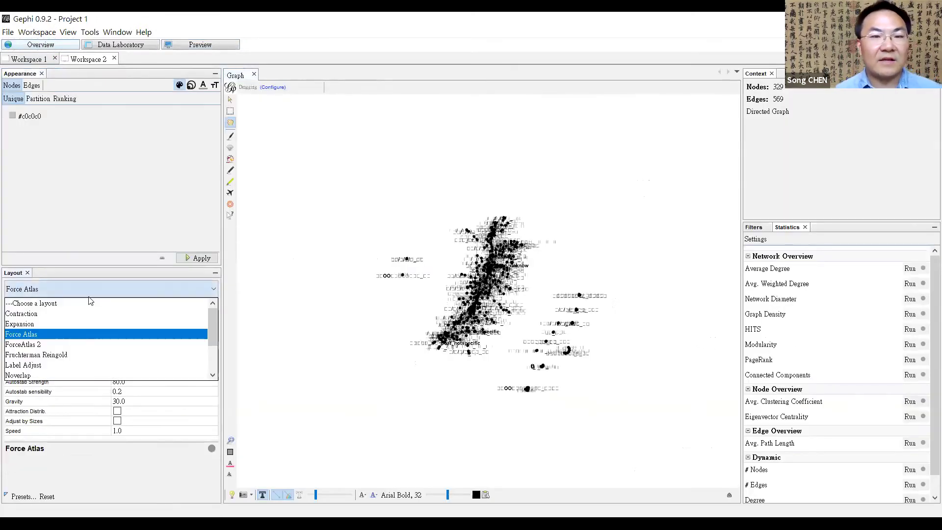
click(83, 324)
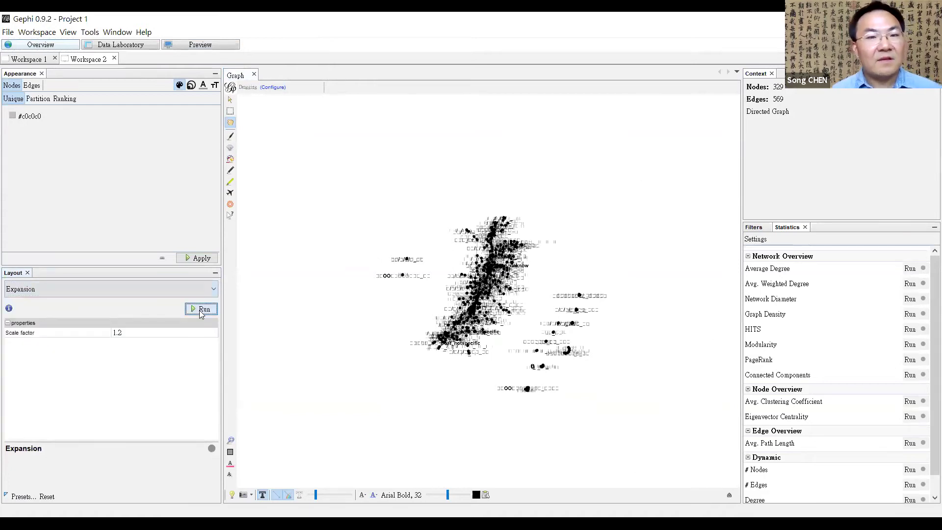
click(201, 310)
click(202, 310)
click(201, 310)
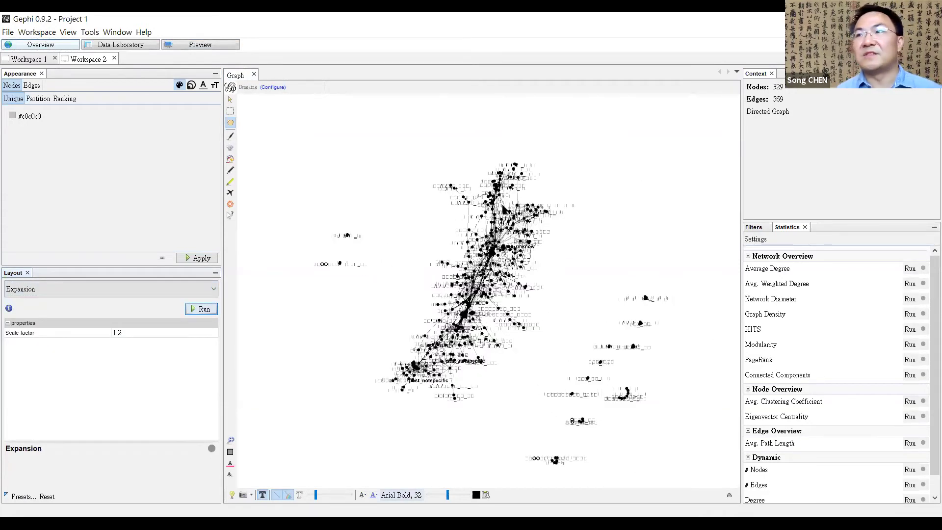
Set the graph's node label font to Microsoft Sans Serif, bold, size 32.
mouse_move(484, 210)
mouse_down()
mouse_move(492, 284)
mouse_move(492, 196)
mouse_move(490, 226)
mouse_up()
scroll(490, 226, down, 10)
scroll(461, 235, up, 12)
scroll(461, 234, down, 20)
scroll(460, 233, down, 5)
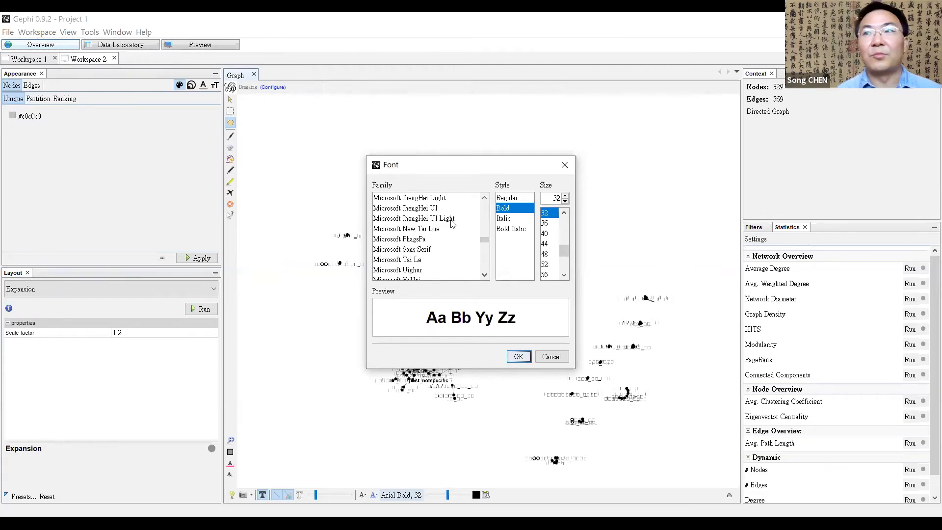
scroll(450, 227, up, 1)
scroll(449, 228, down, 1)
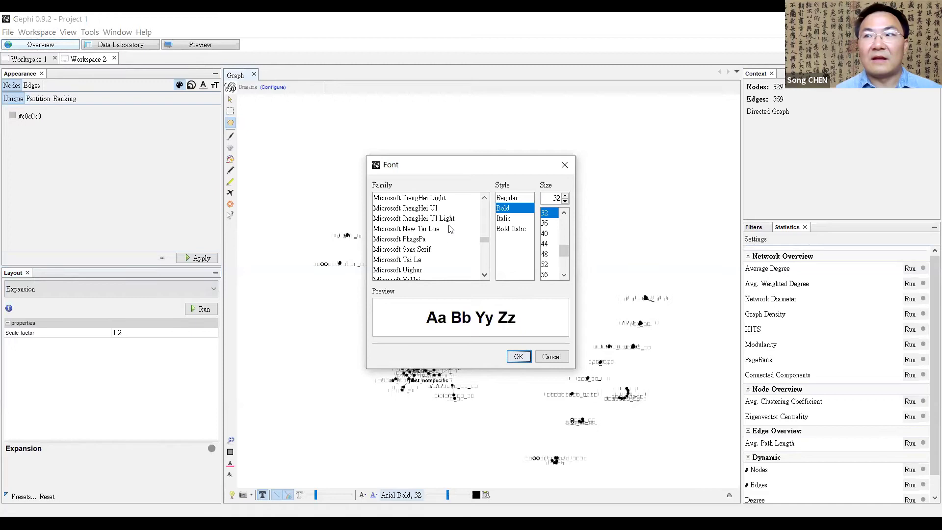
click(427, 249)
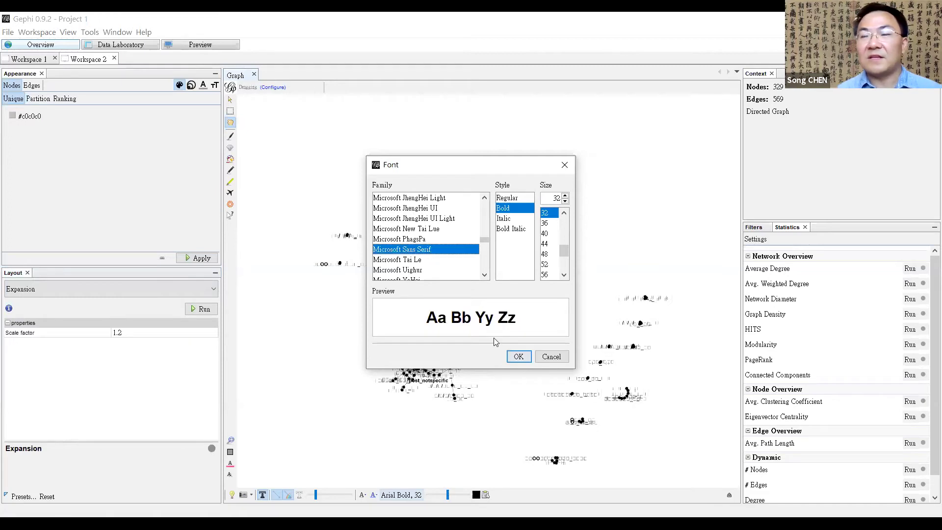
click(519, 357)
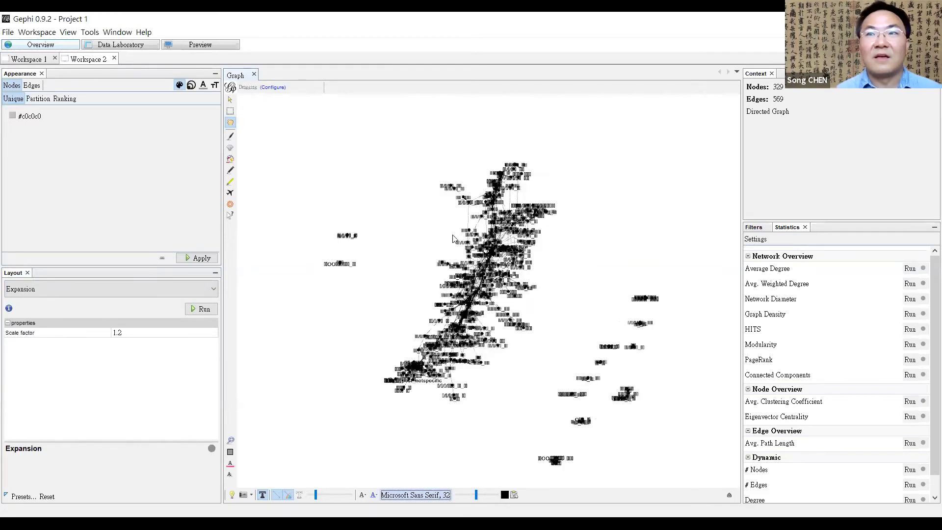
Change the graph's node label font to MS Mincho, bold, size 32.
key(space)
scroll(454, 239, down, 3)
scroll(454, 239, down, 5)
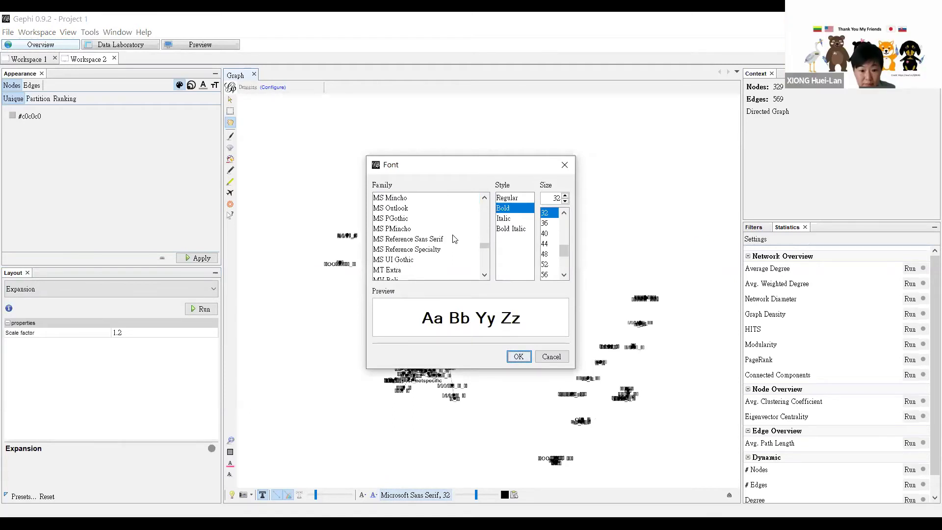
click(404, 199)
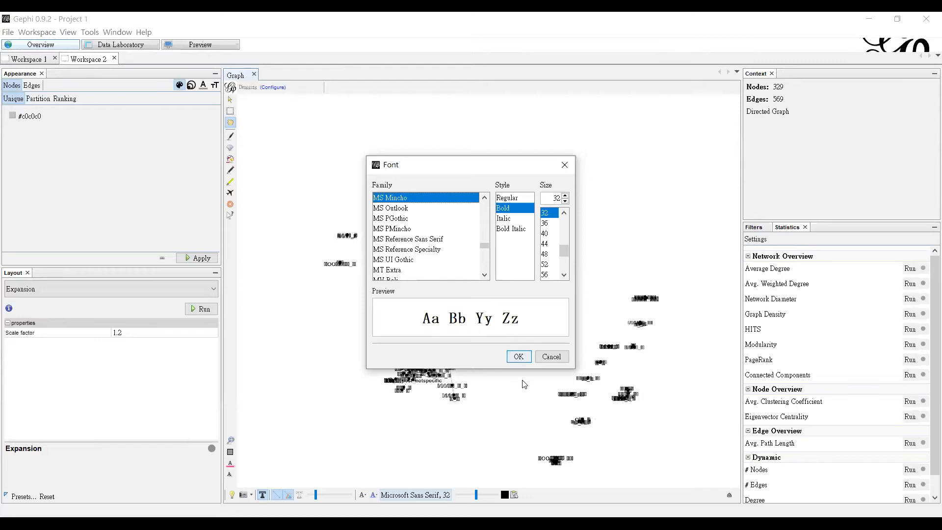
click(518, 358)
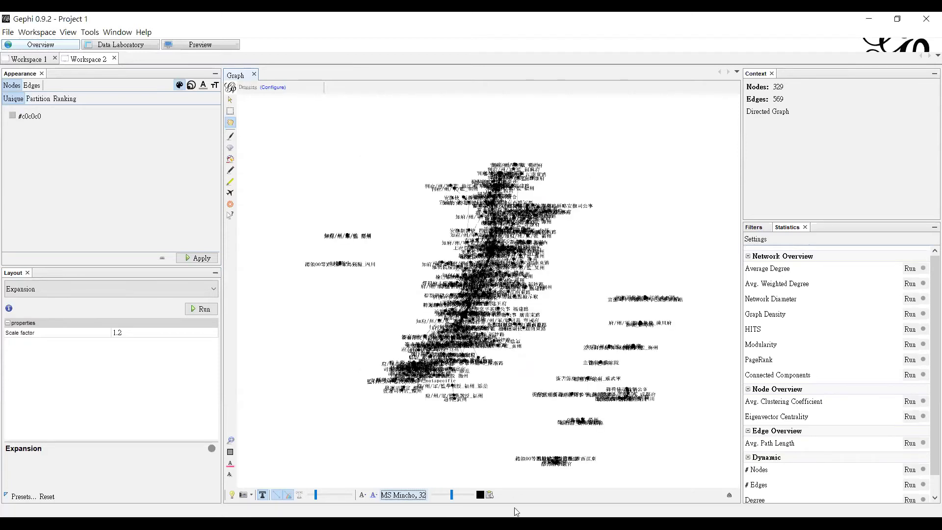
Enlarge the node labels slightly and thicken the edges in the graph.
drag(457, 497, 463, 496)
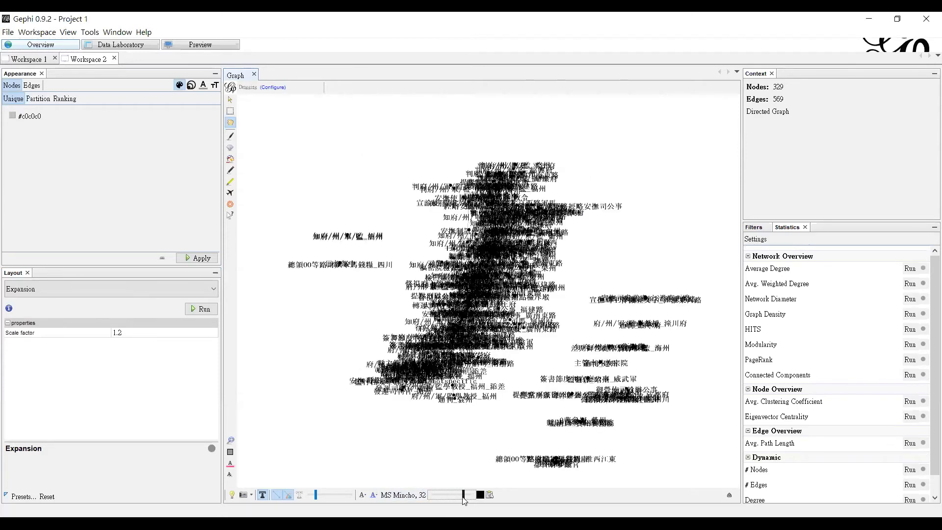
drag(322, 495, 335, 497)
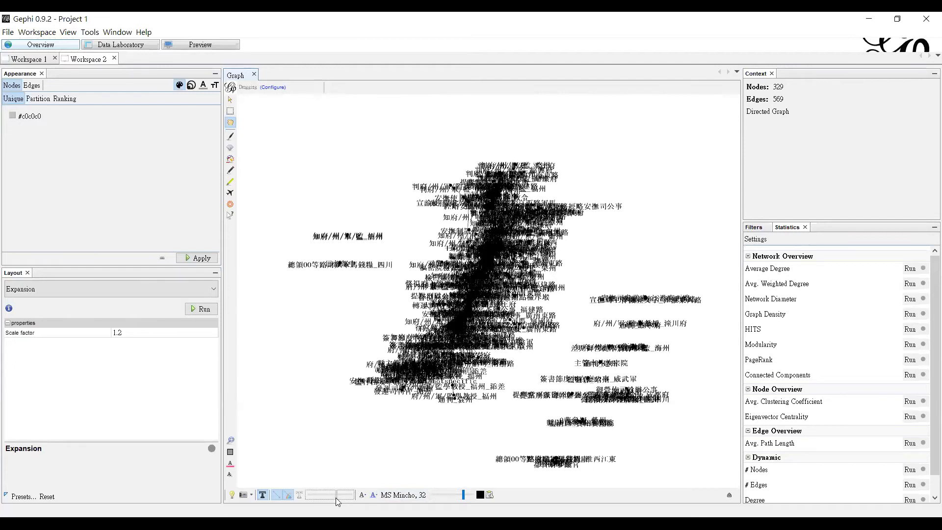
Spread the network out further by running the Expansion layout several more times with scale factor 1.2.
click(123, 287)
click(164, 295)
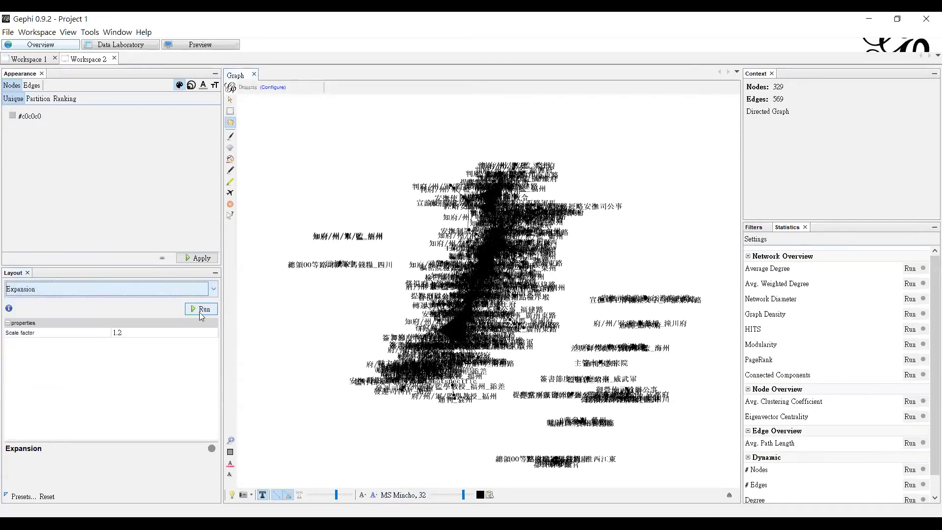
click(214, 310)
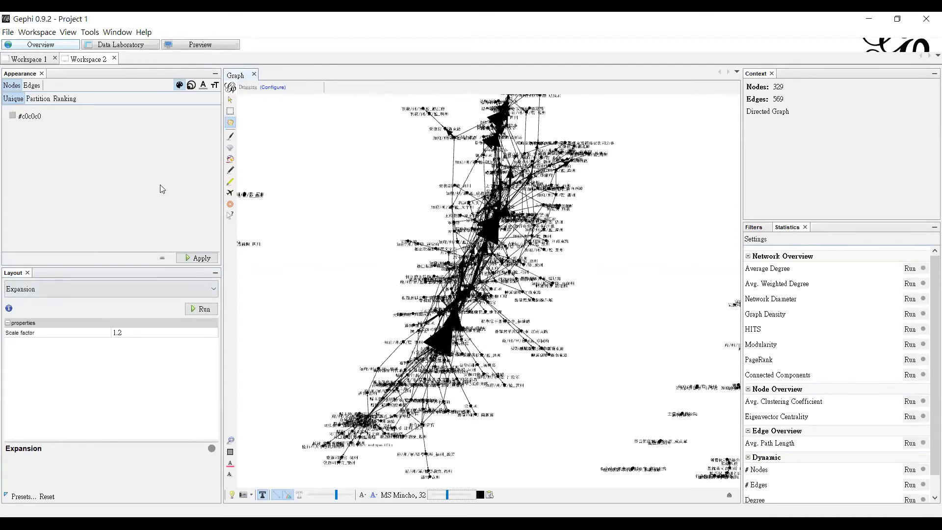
click(211, 289)
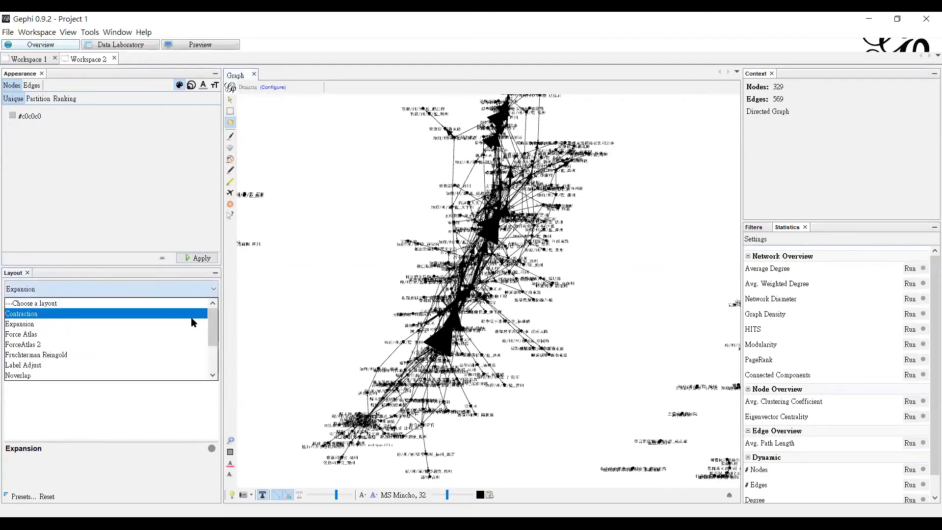
click(186, 324)
click(200, 313)
click(201, 312)
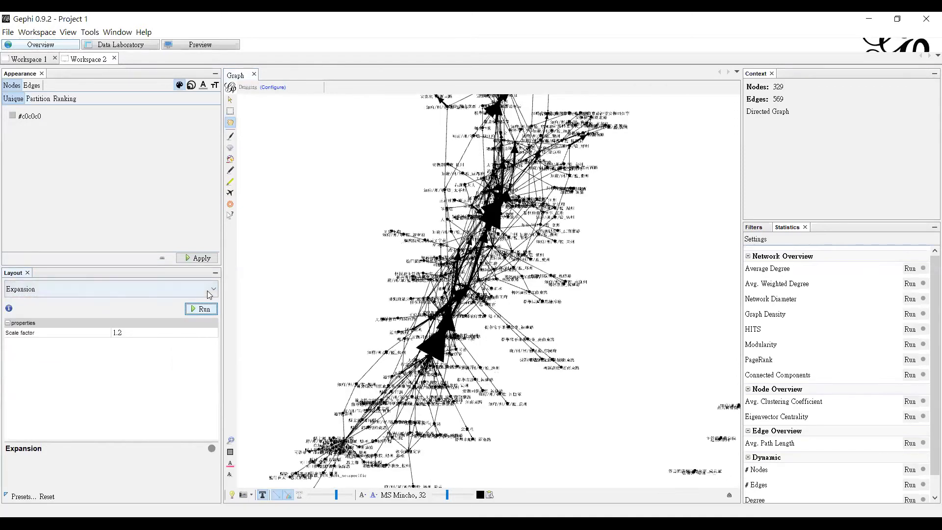
Run the Noverlap layout on the network with speed 3.0, ratio 1.2 and margin 5.0.
click(209, 293)
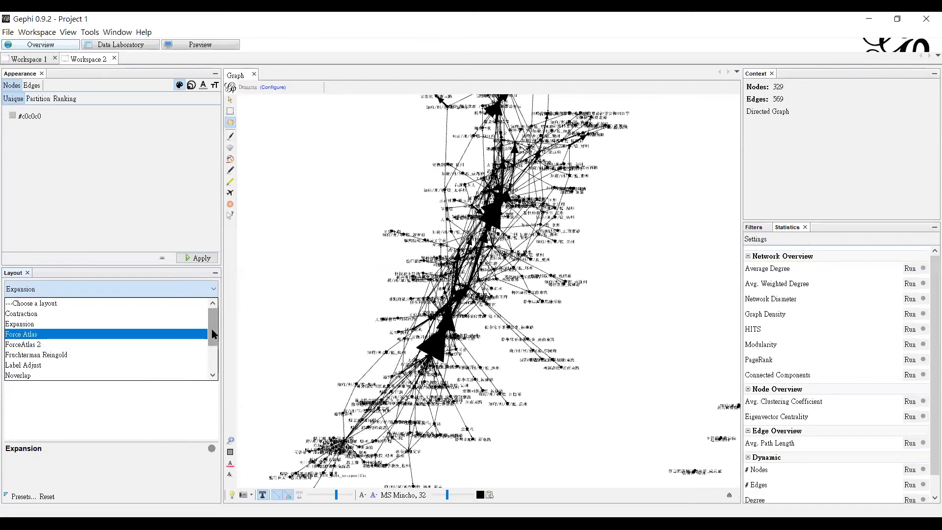
click(175, 375)
click(202, 308)
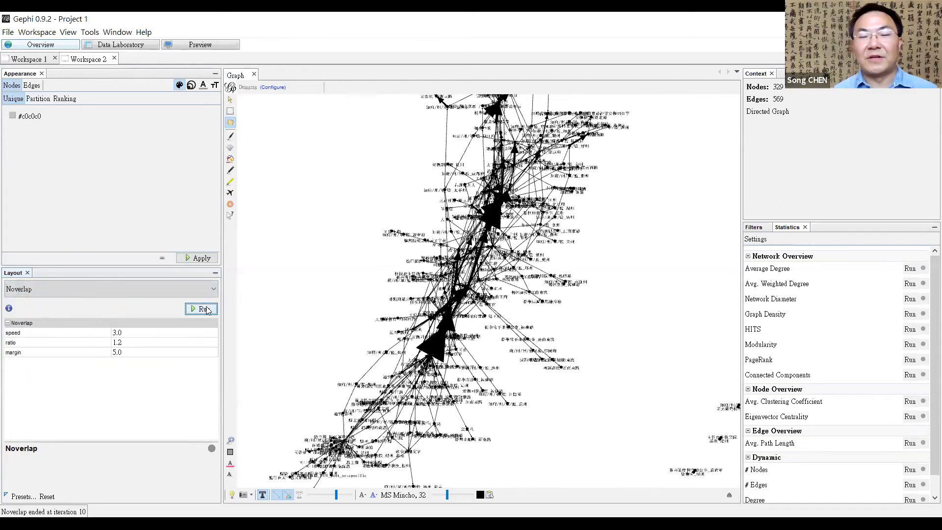
Separate the overlapping labels with the Label Adjust layout at speed 1.0, including node size, and make the edges thinner.
click(213, 293)
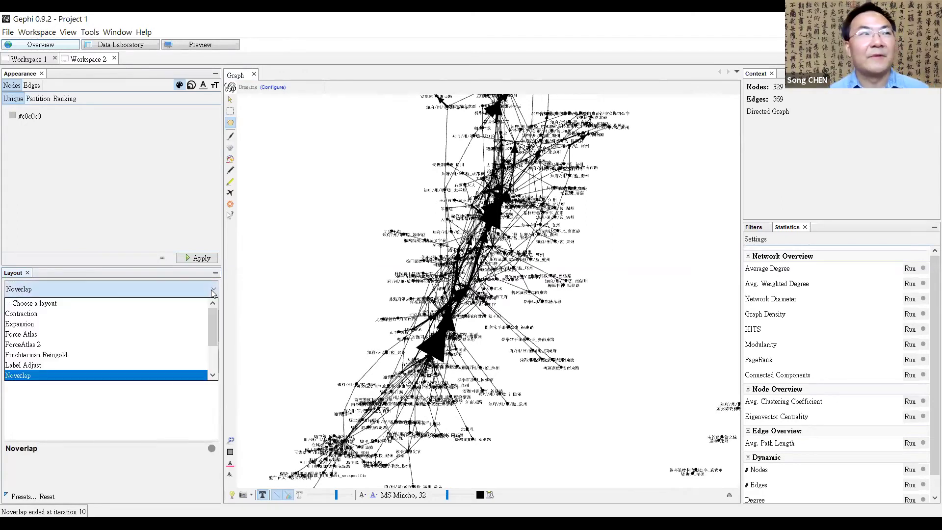
drag(212, 333, 213, 347)
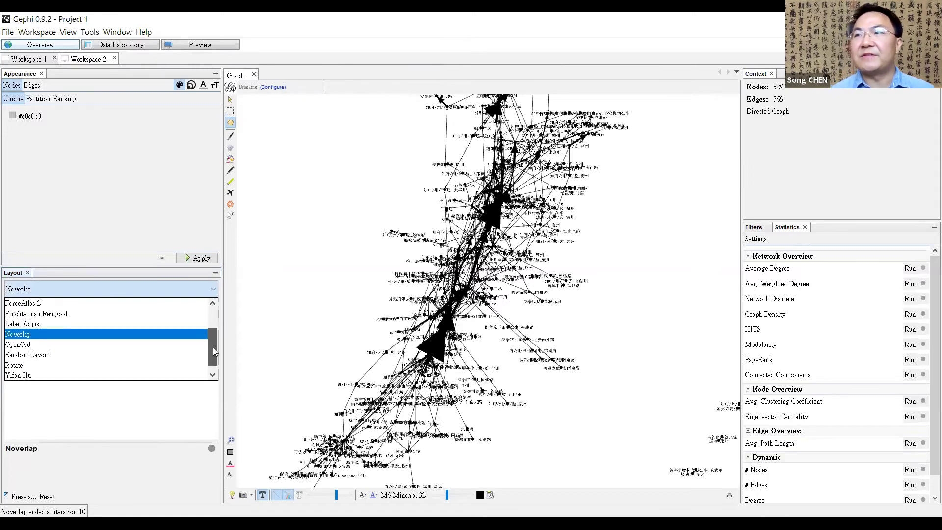
click(192, 324)
click(207, 310)
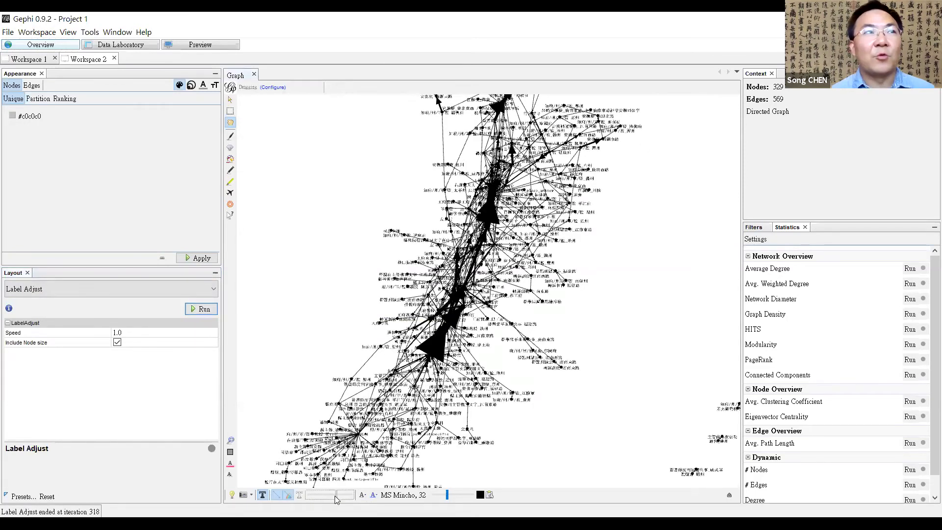
drag(326, 500, 319, 500)
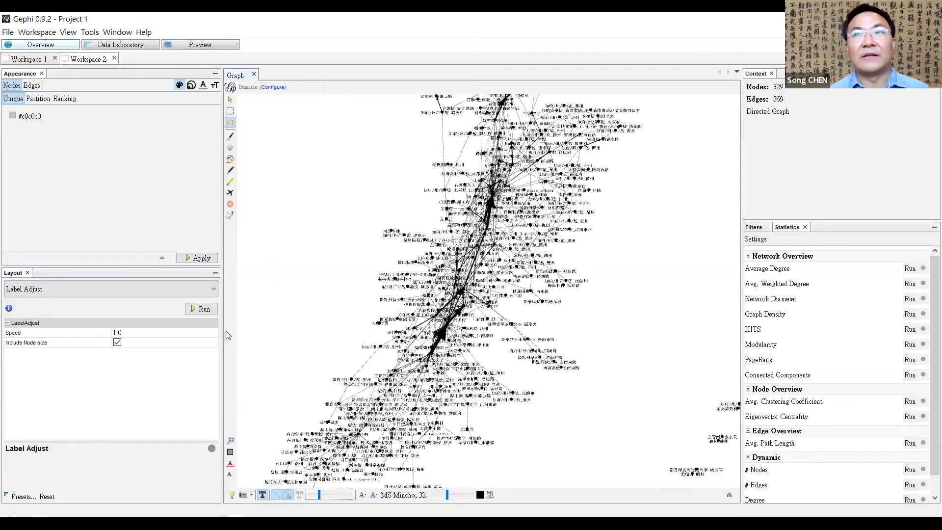
Rotate the network three times with the Rotate layout at an angle of 90.0.
click(183, 288)
click(164, 365)
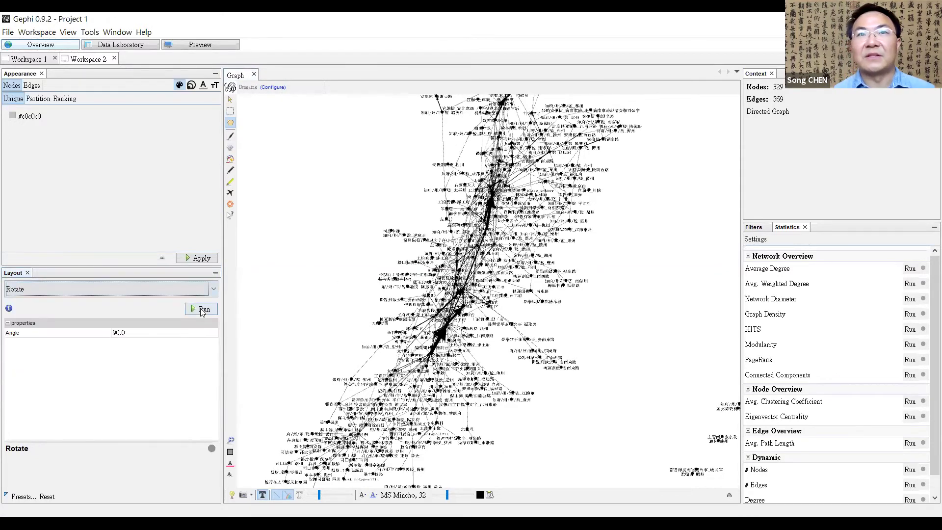
click(214, 310)
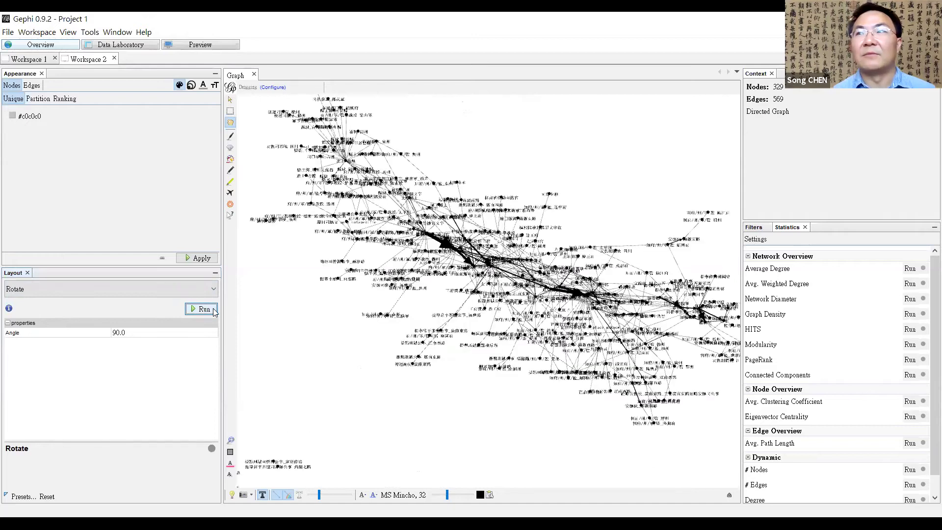
click(214, 310)
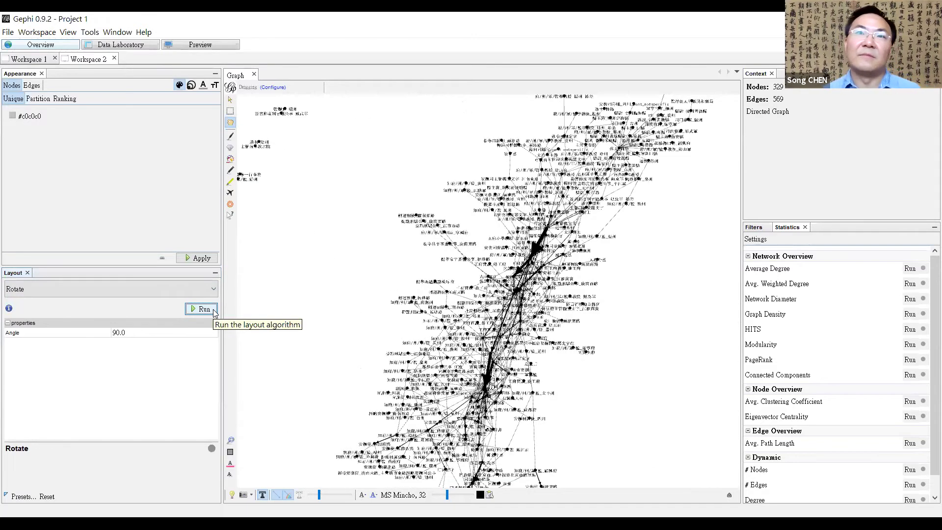
click(214, 311)
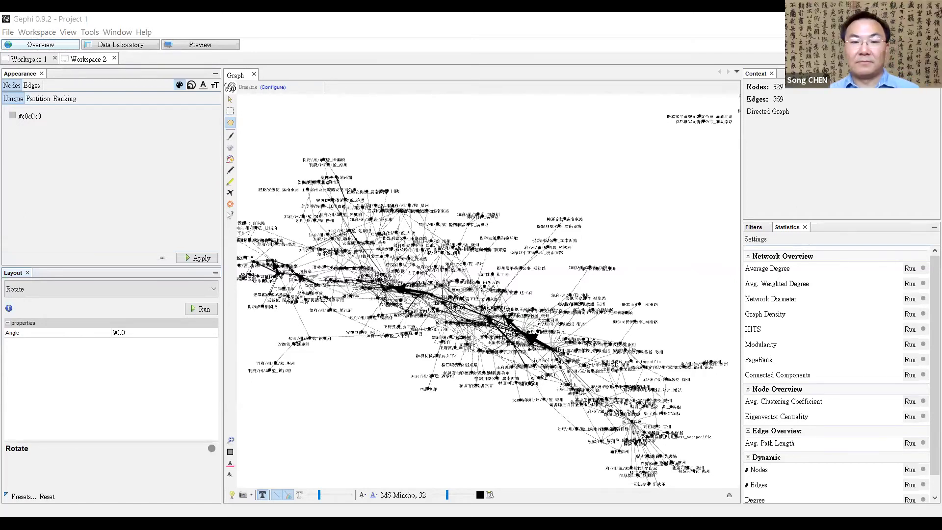
Widen the graph area by narrowing the panels on both sides of it.
click(412, 480)
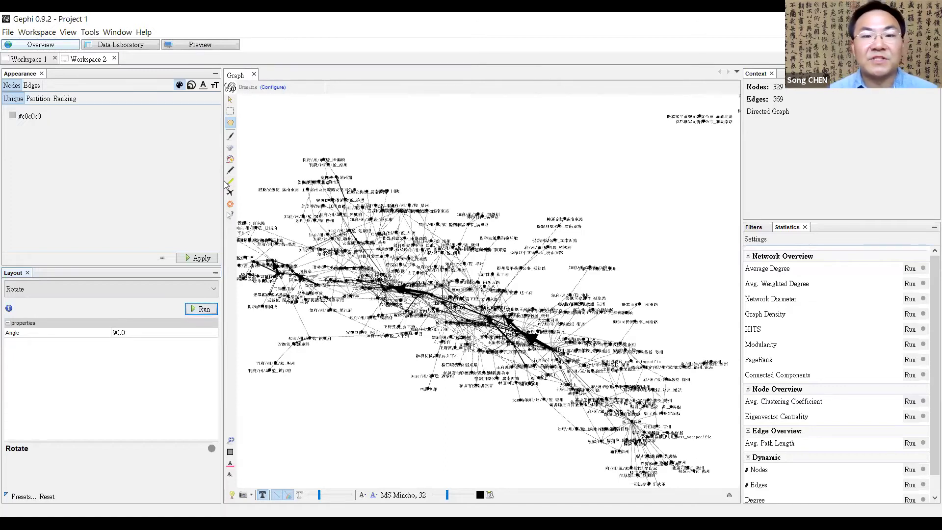
drag(223, 184, 184, 183)
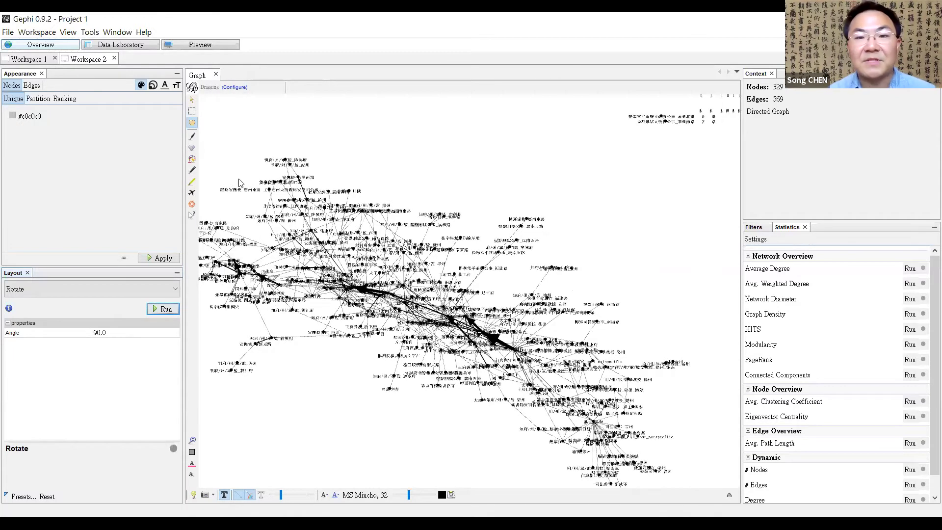
drag(740, 265, 767, 266)
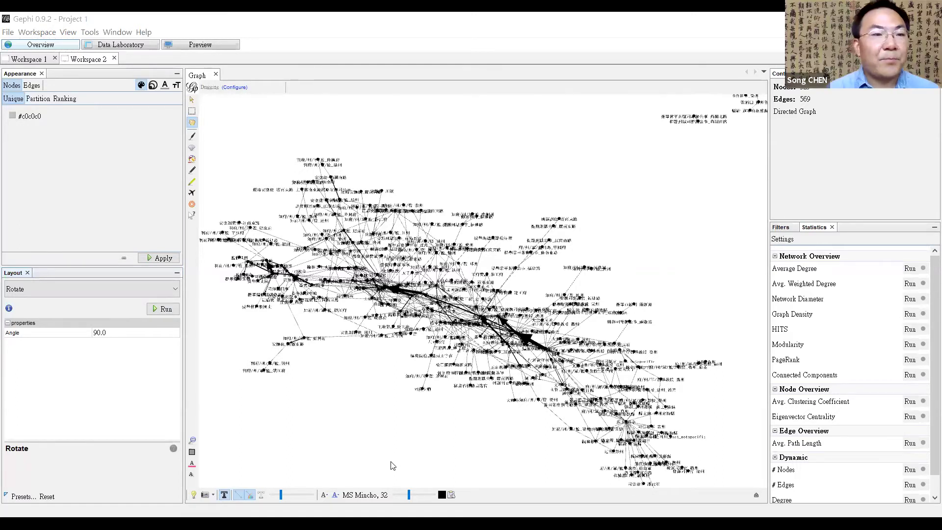
Colour the edges by partition on the eventcat attribute and apply it to the graph.
click(31, 85)
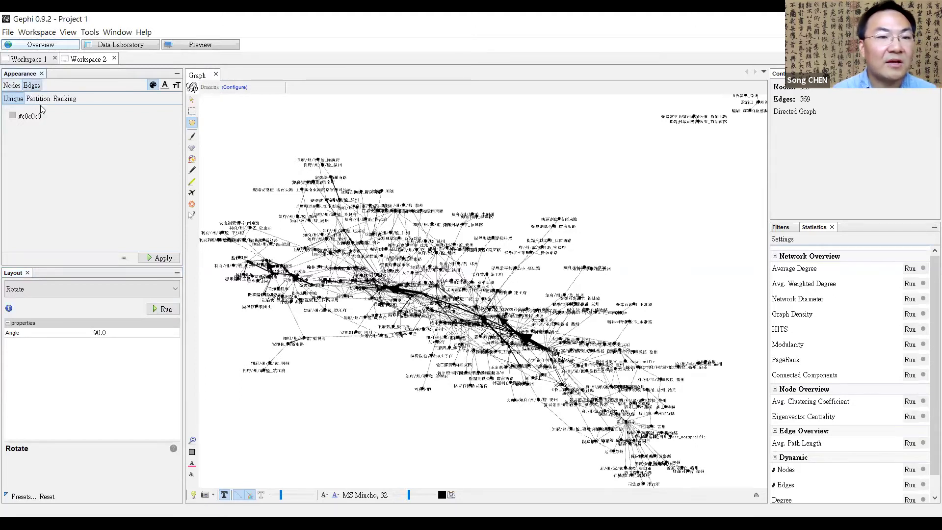
click(40, 100)
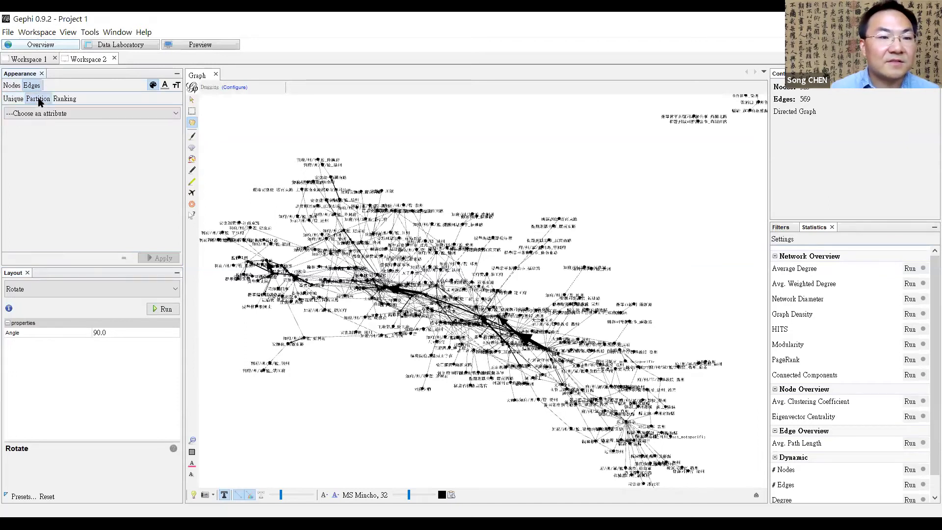
click(47, 117)
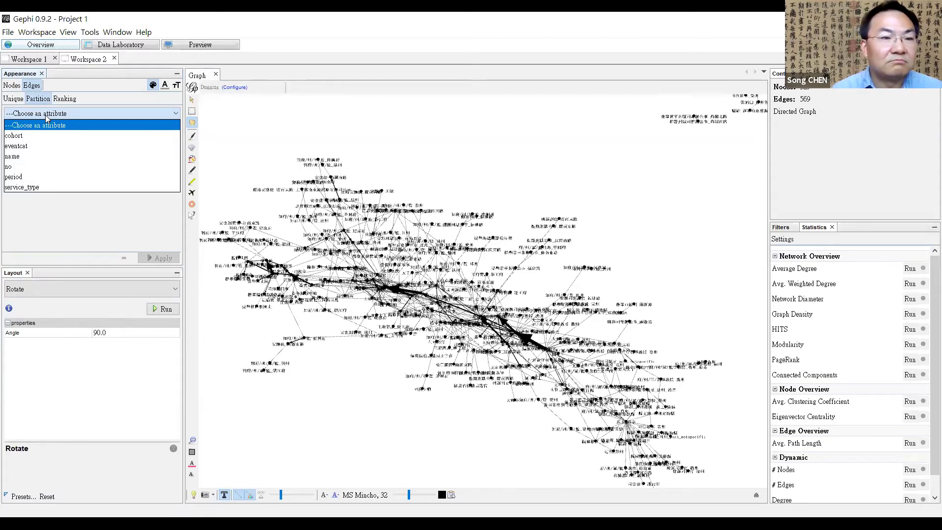
click(54, 148)
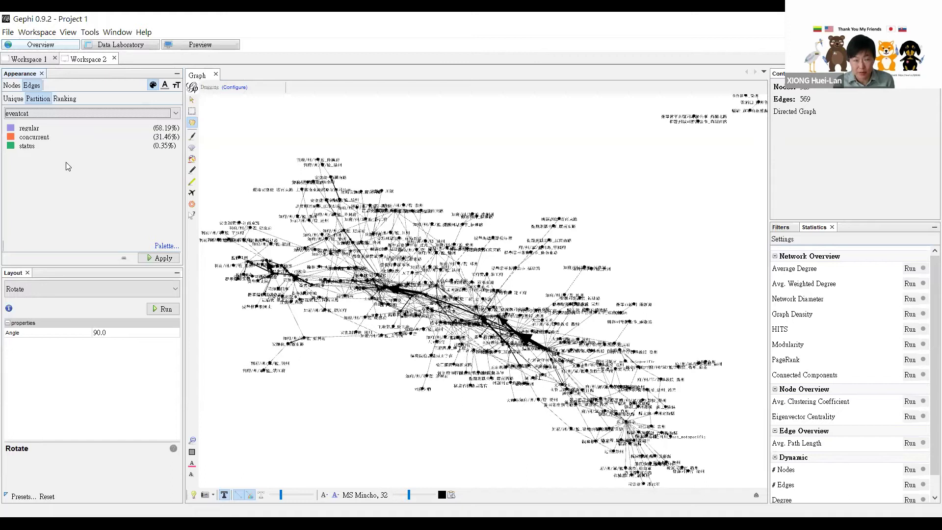
click(166, 260)
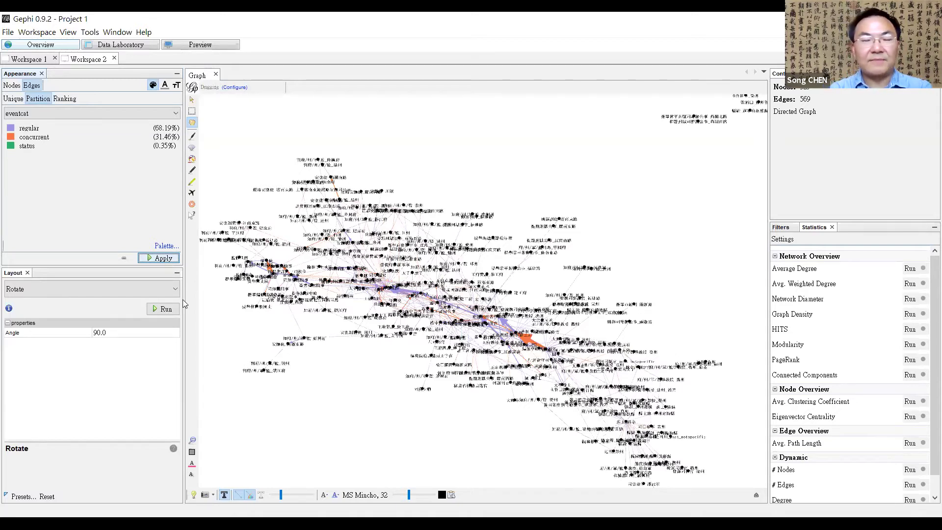
Look through the filter library's attribute filters.
click(780, 227)
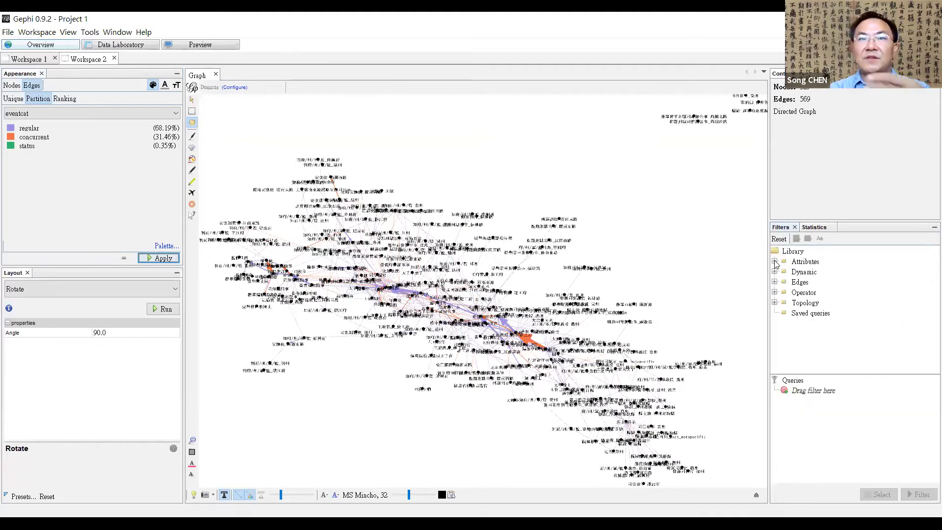
click(775, 262)
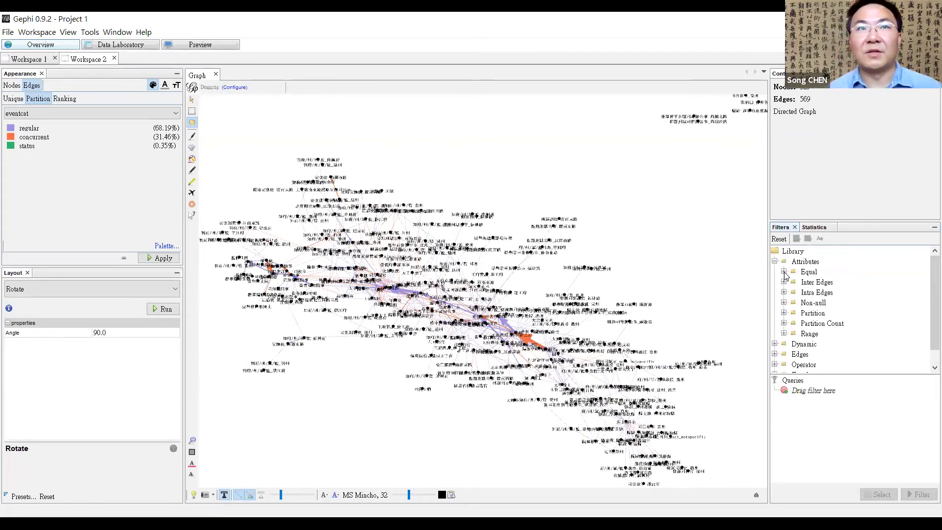
click(784, 273)
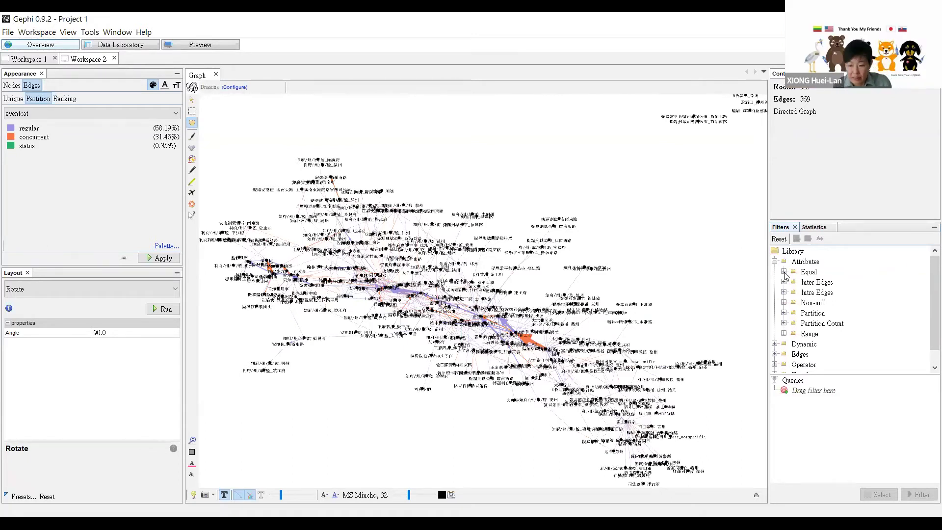
Run the Modularity statistic with randomize and edge weights on at resolution 1.0, then read through and close its report.
click(814, 227)
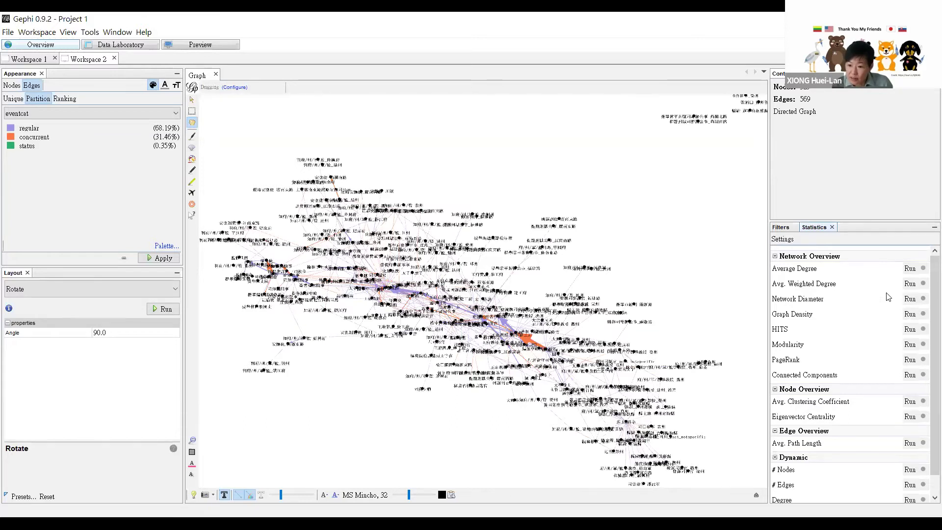
click(910, 345)
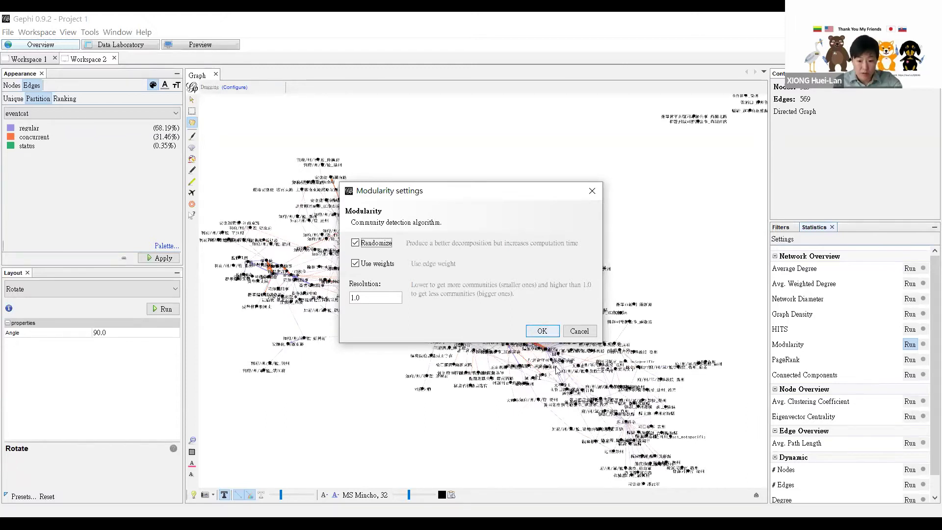
click(543, 332)
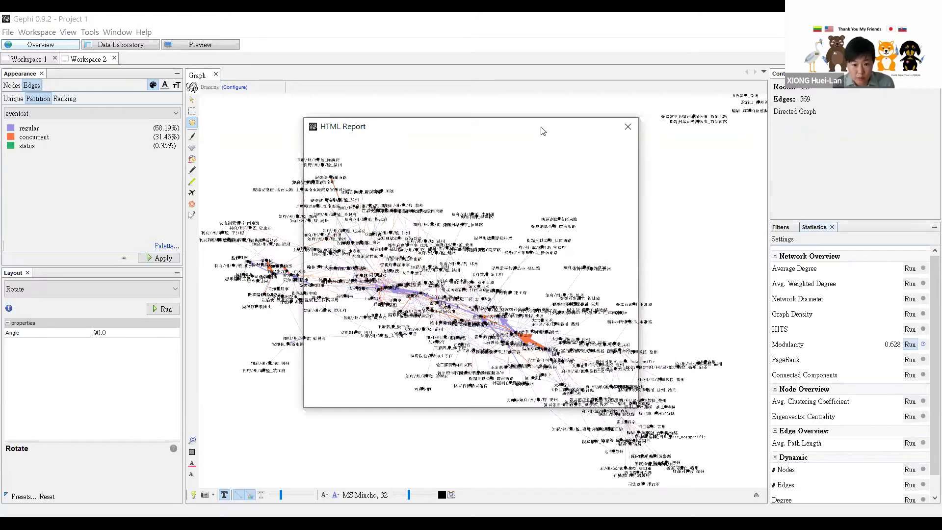
drag(522, 127, 501, 126)
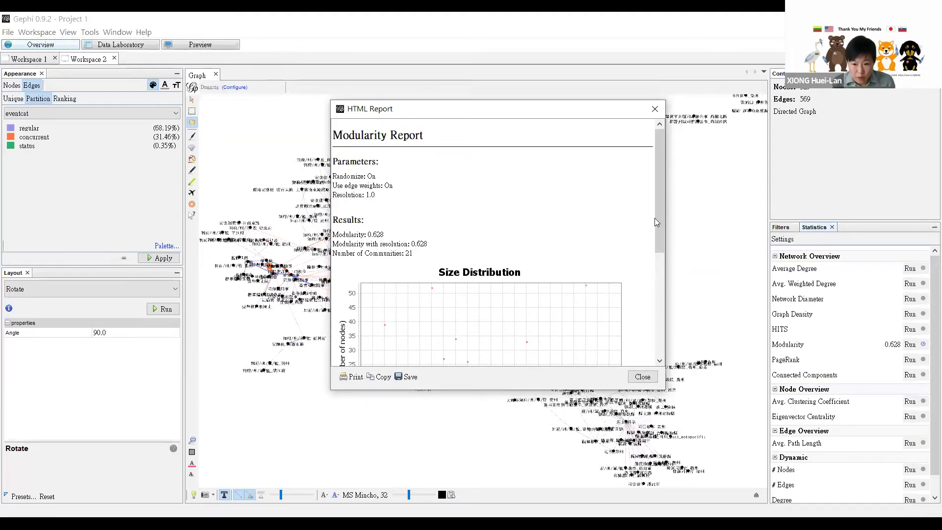
scroll(657, 221, down, 5)
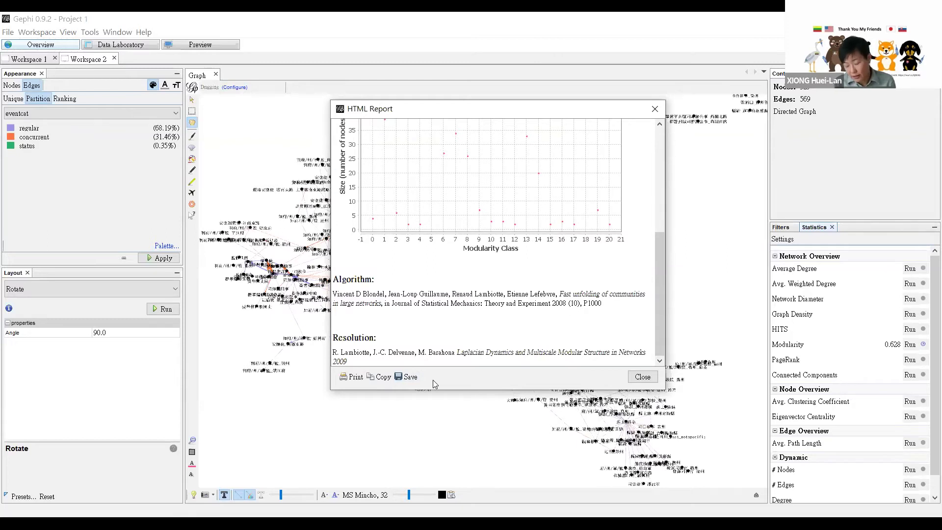
click(643, 376)
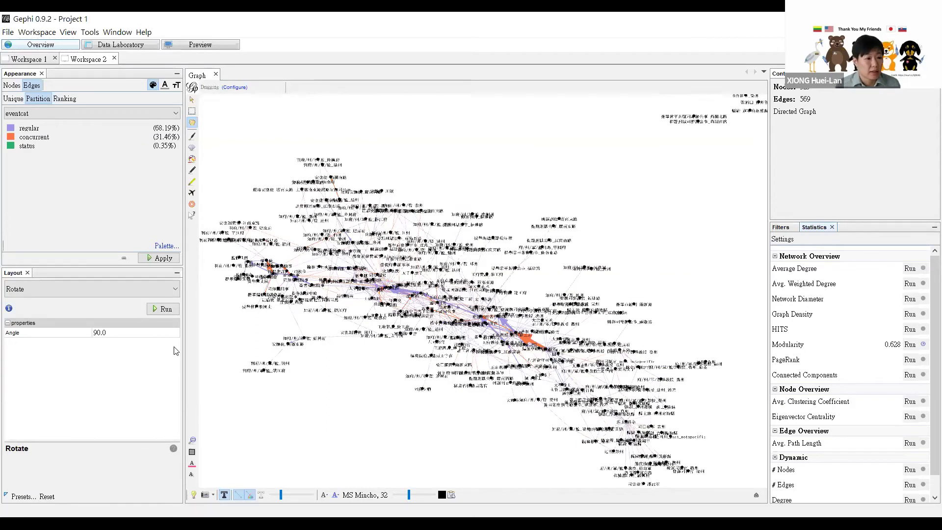
Colour the nodes by partition on the Modularity Class attribute and apply it to the graph.
click(12, 86)
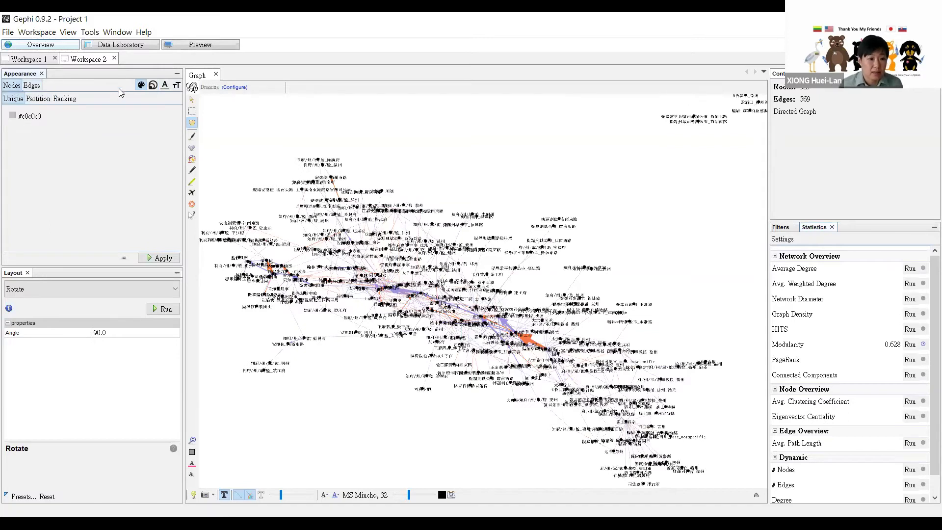
click(44, 99)
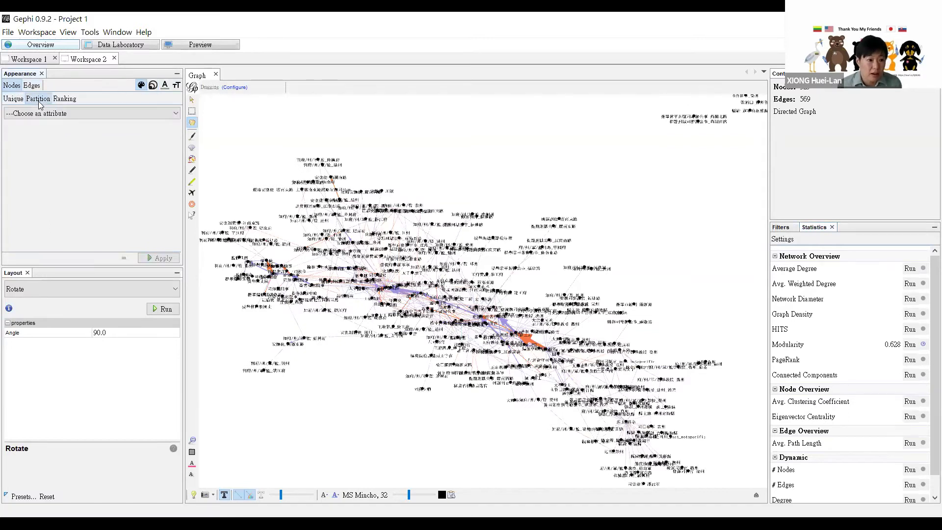
click(42, 113)
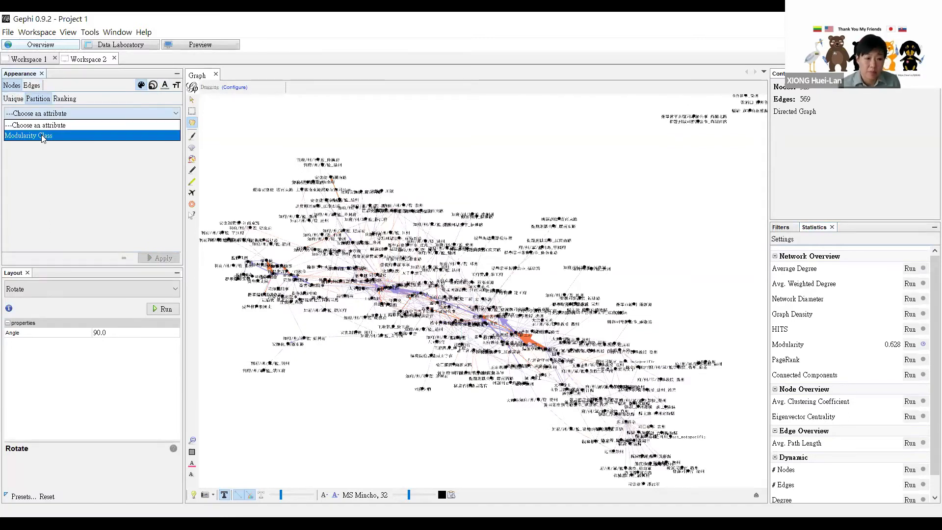
click(39, 136)
click(162, 258)
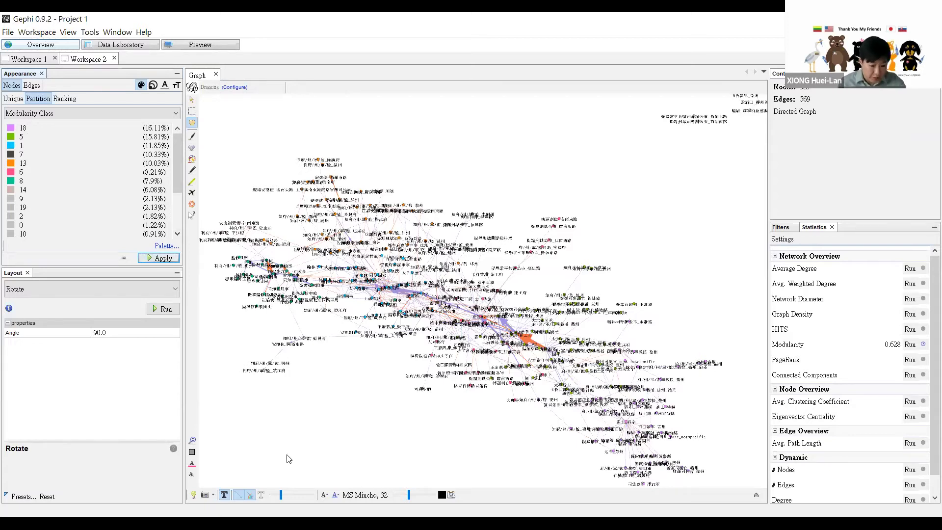
Add the Modularity Class attribute to the node label text beside Label, and recheck the label text settings.
click(452, 496)
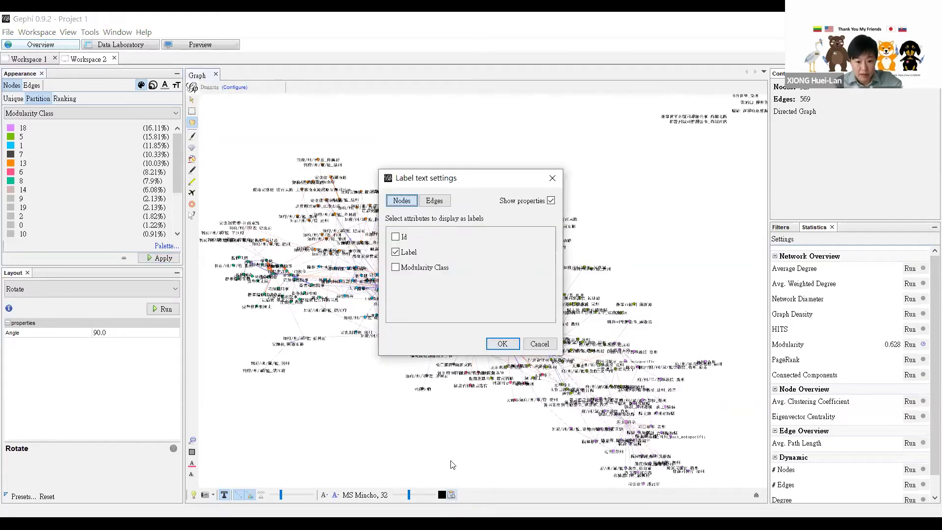
click(419, 271)
click(503, 344)
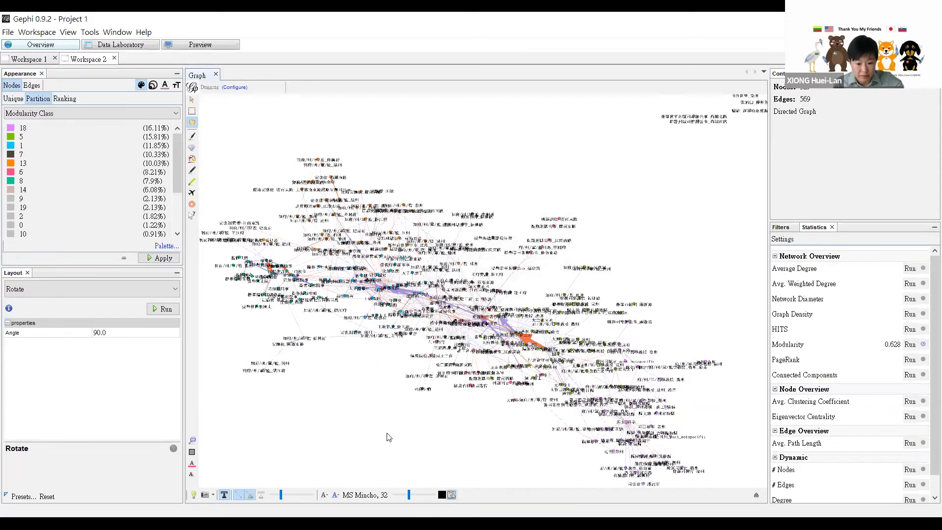
click(451, 494)
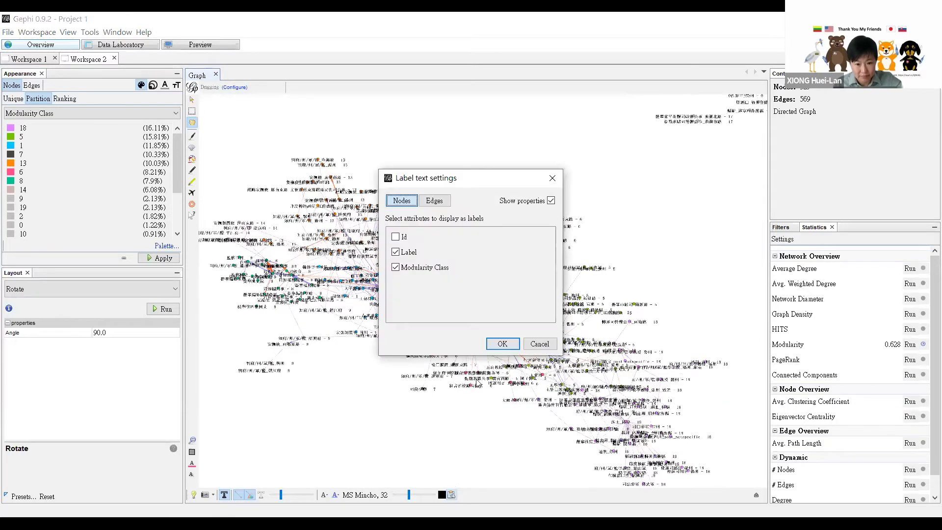
click(508, 345)
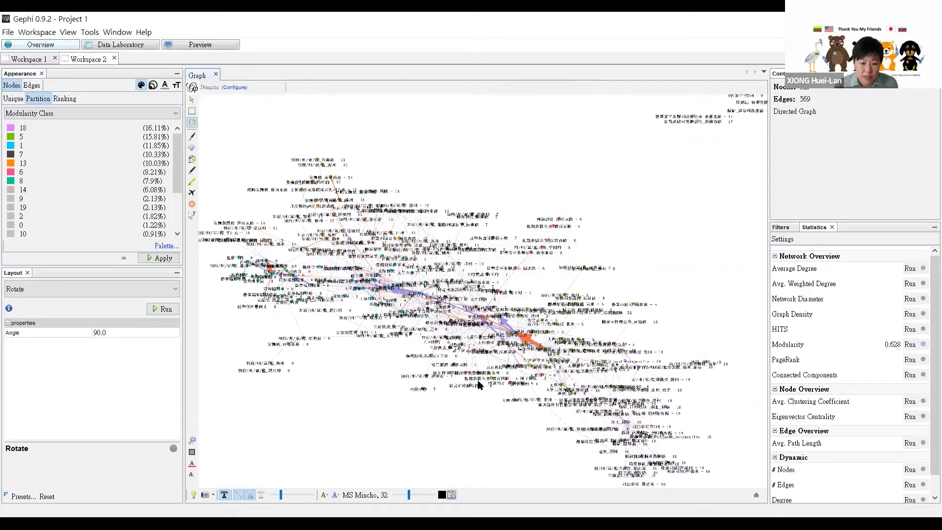
Examine the nodes' modularity class labels against the partition colours and look at the recent colour palettes.
scroll(479, 385, up, 5)
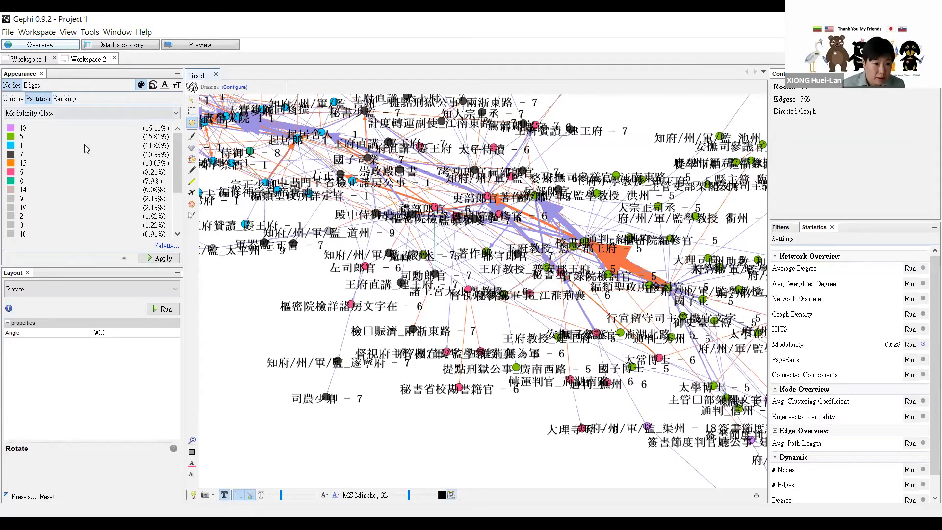
mouse_move(157, 131)
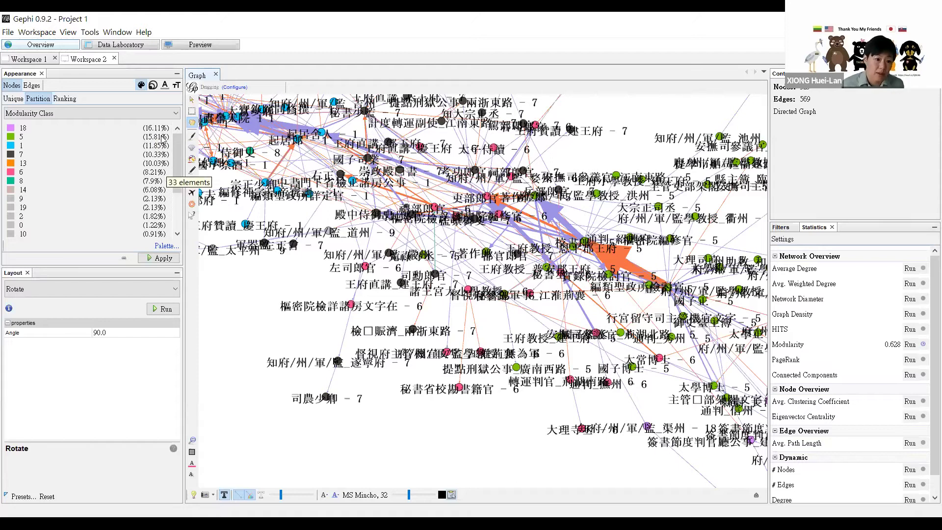
mouse_move(158, 168)
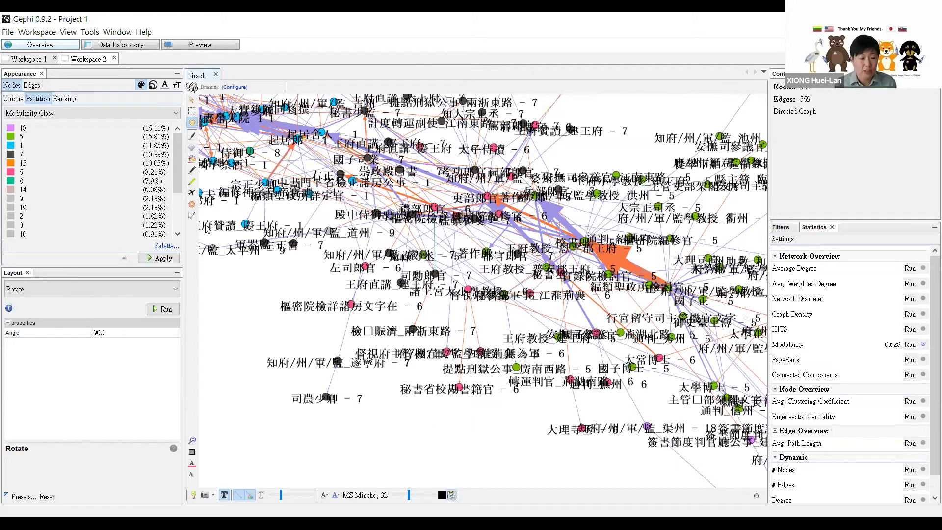
click(166, 247)
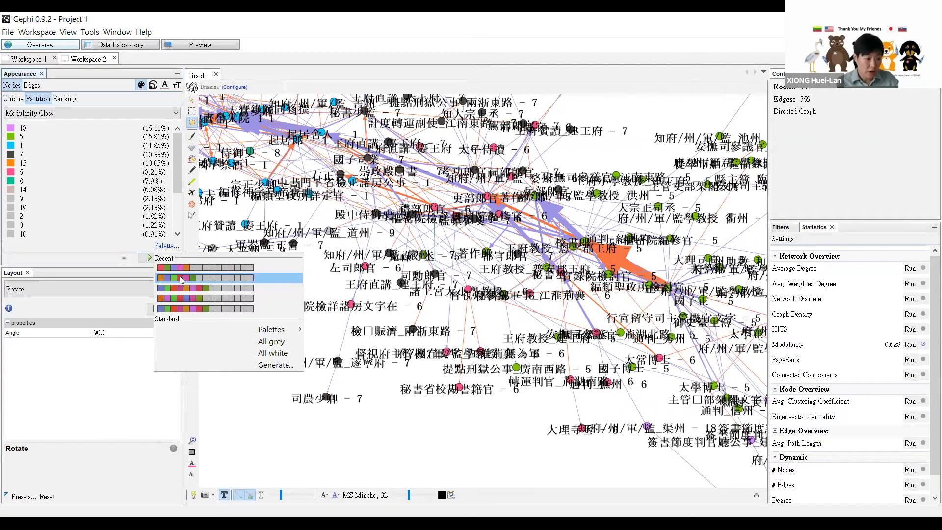
click(181, 279)
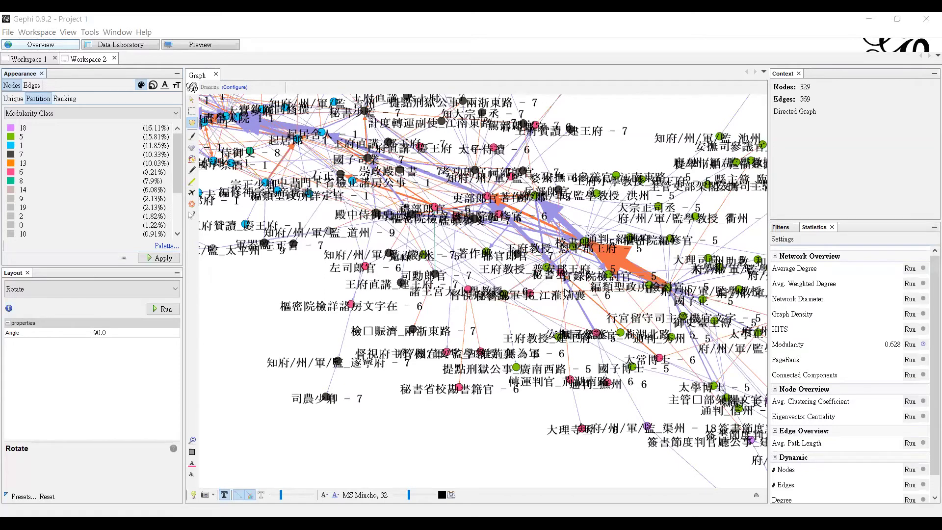
Widen the graph area by narrowing the adjacent statistics area.
scroll(568, 292, down, 5)
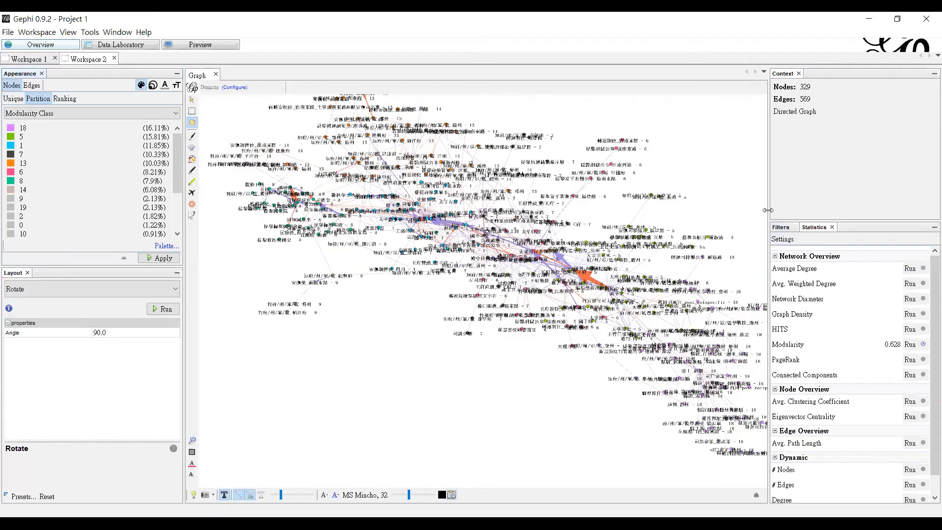
drag(841, 207, 841, 207)
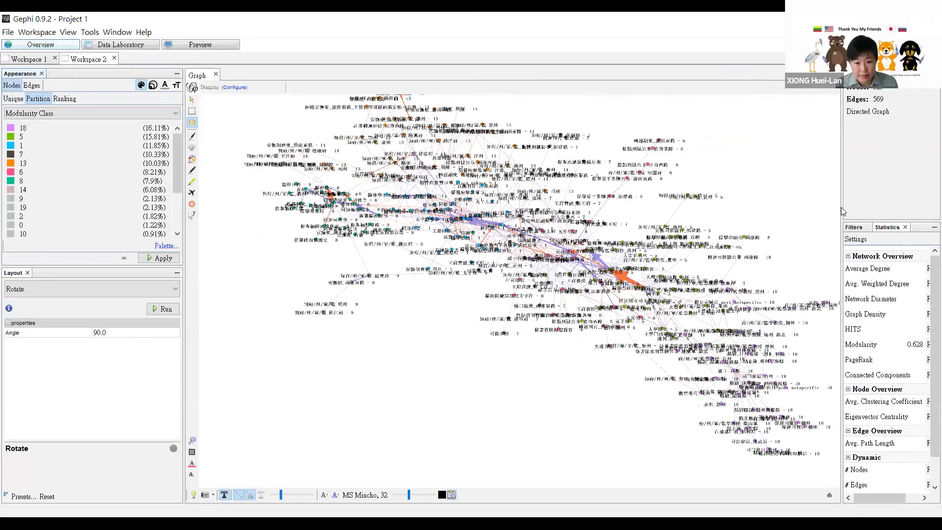
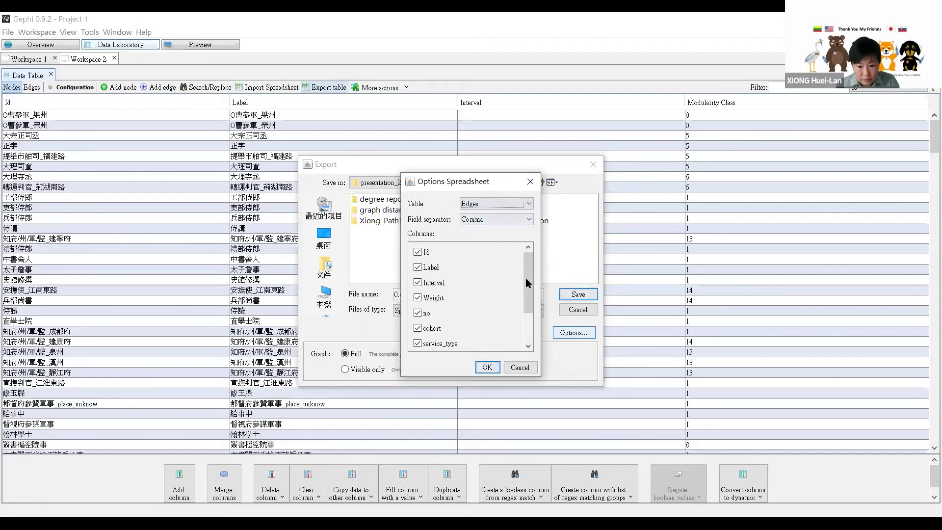
drag(526, 278, 529, 302)
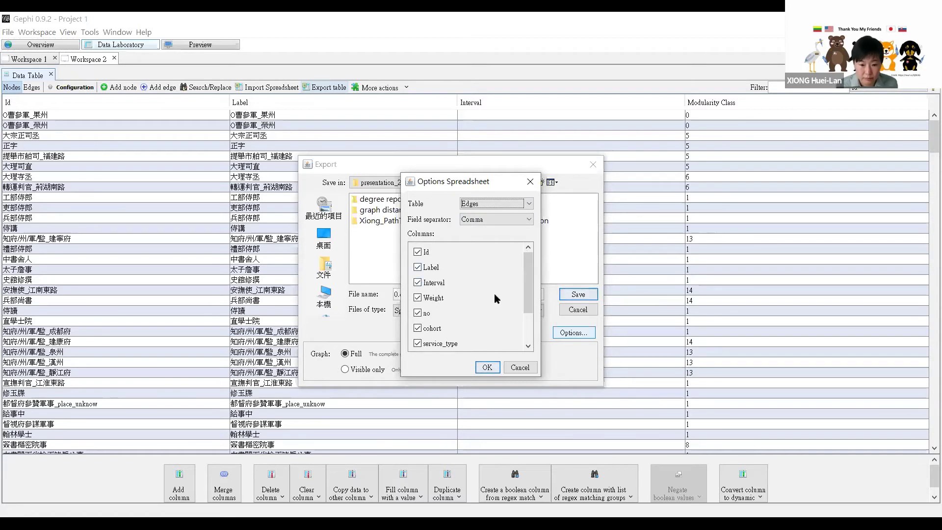
click(491, 369)
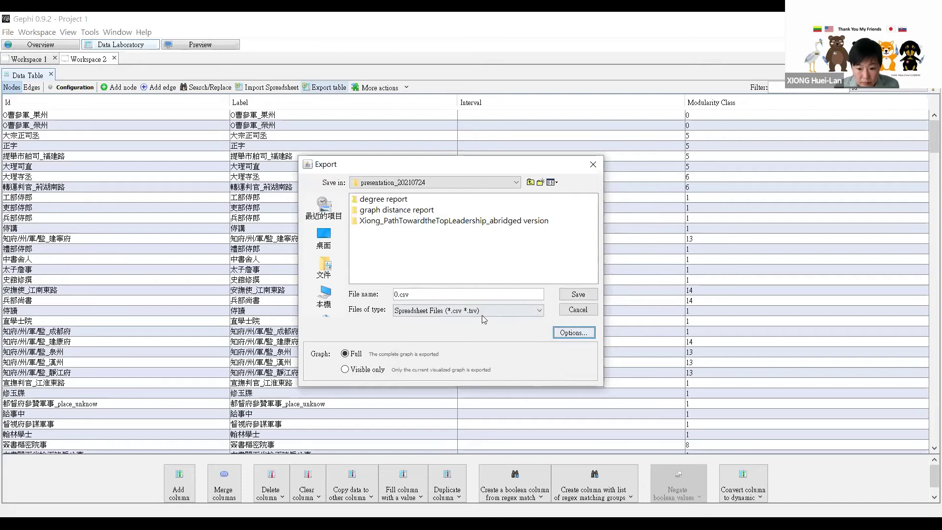
click(399, 293)
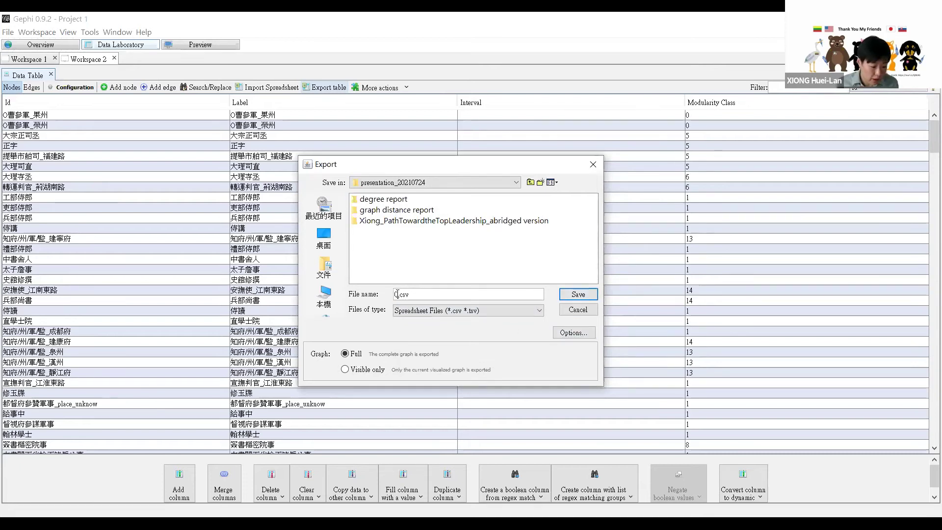
key(BackSpace)
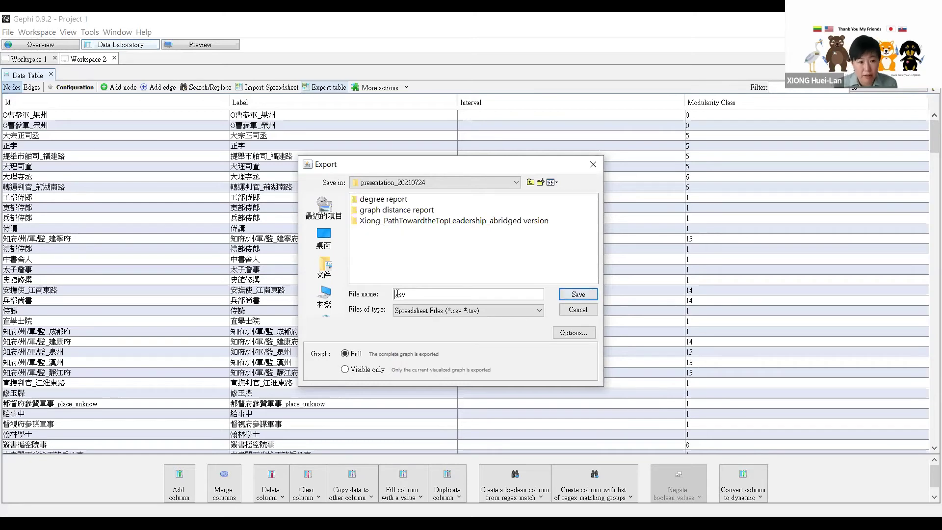
click(593, 165)
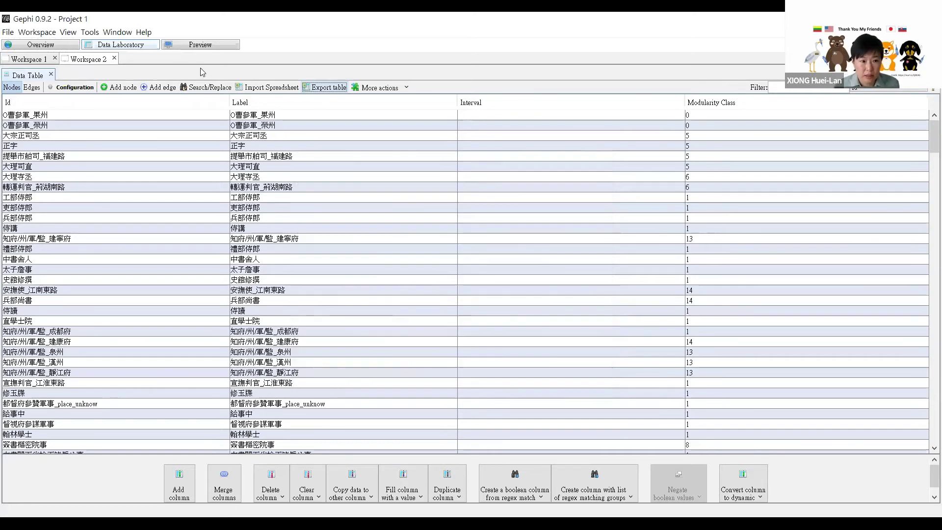
Show the Edges data table and set up its spreadsheet export with the comma separator and all columns included.
click(87, 114)
click(32, 87)
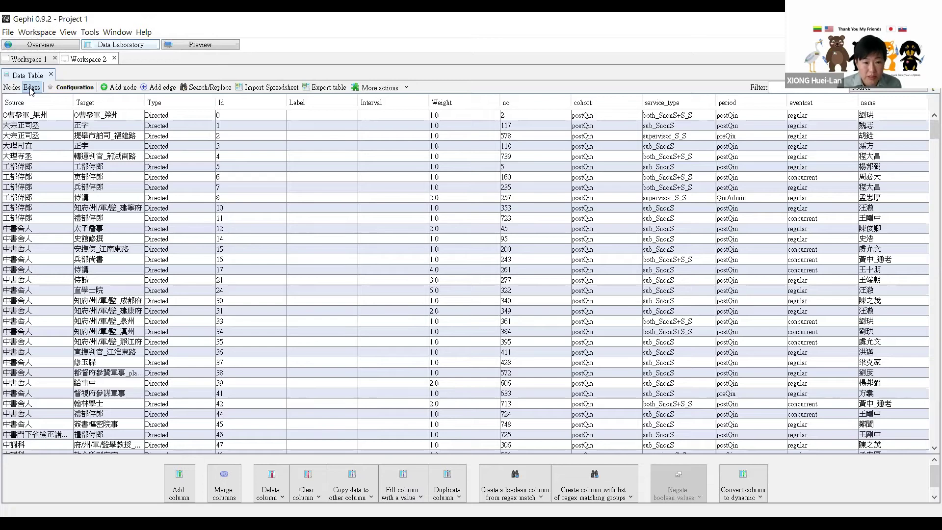
click(323, 92)
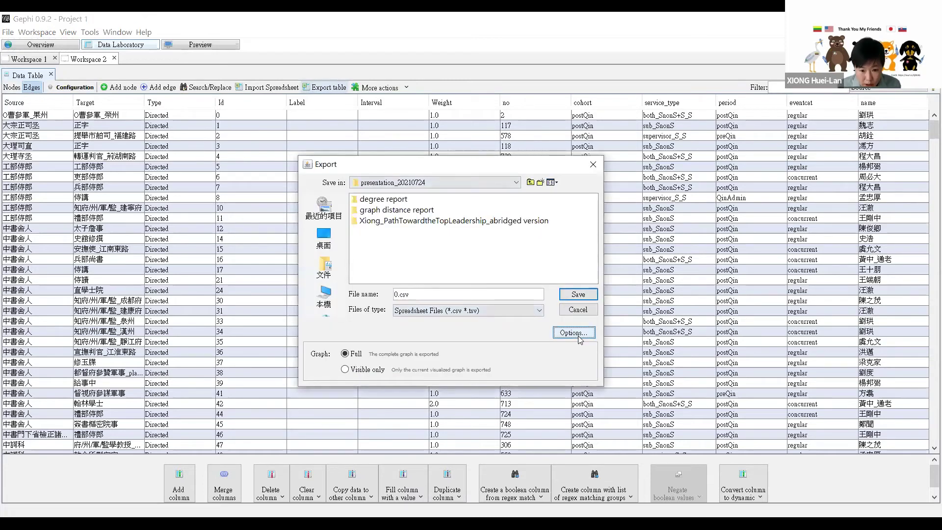
click(578, 336)
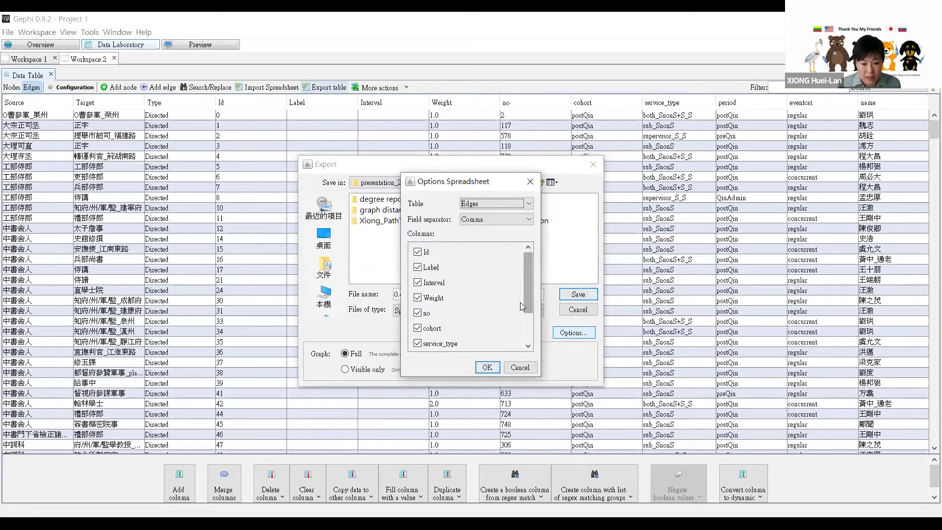
click(488, 367)
Name the export file Postshifting_weightedEdge_fromGephi.csv and save it to the desktop.
click(396, 293)
key(BackSpace)
text(Aㄟㄔ)
key(BackSpace)
text(ㄔ)
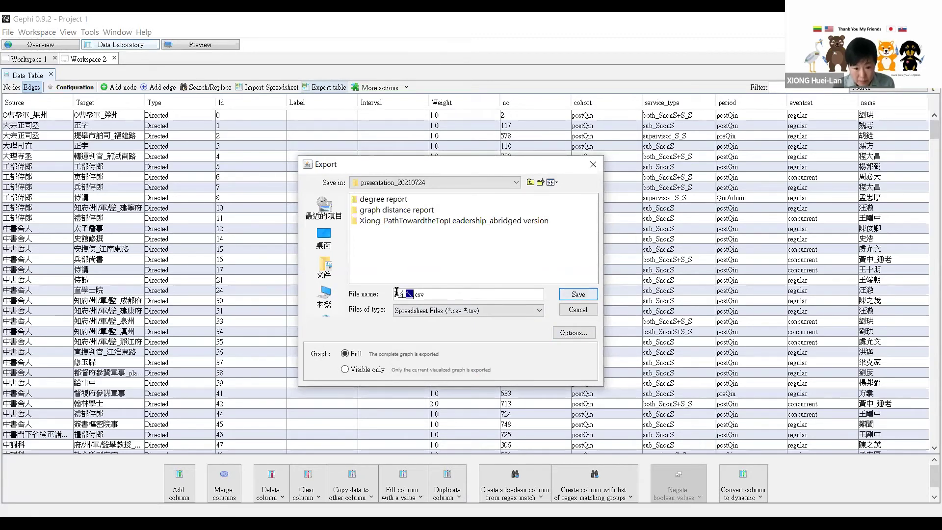
key(BackSpace)
key(BackSpace)
text(ostshifting_weightedE)
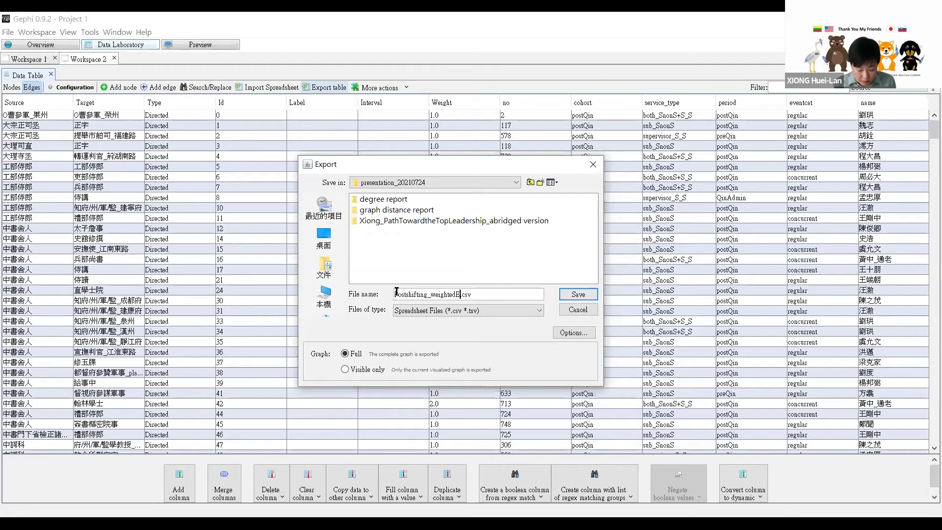
text(dge)
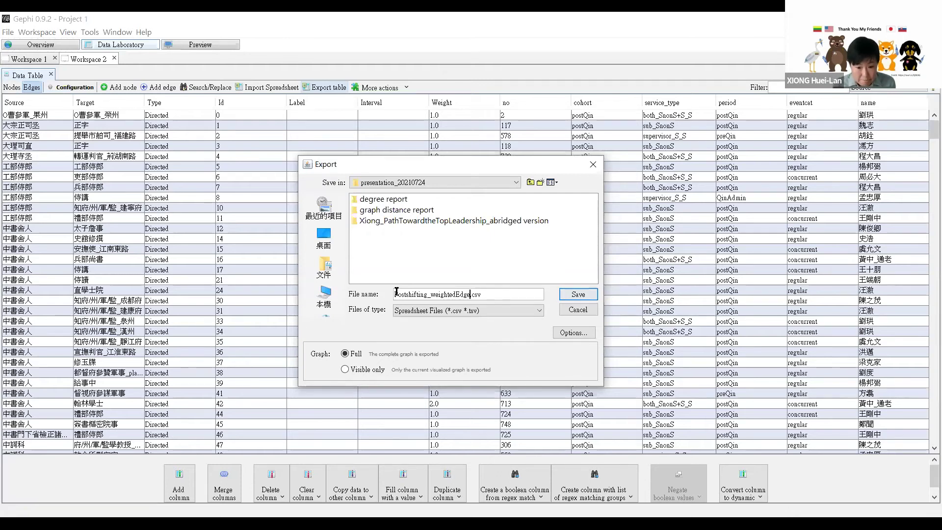
text(_from)
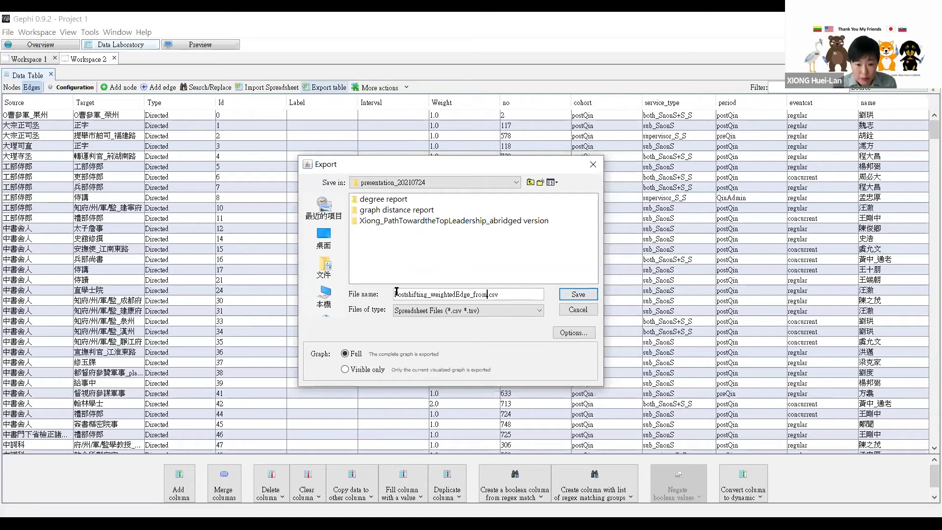
text(Gephi)
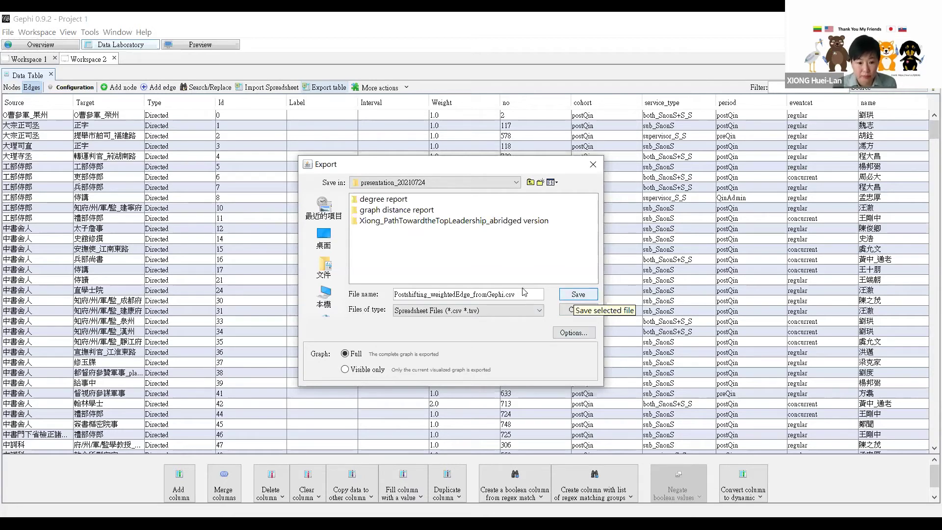
click(323, 245)
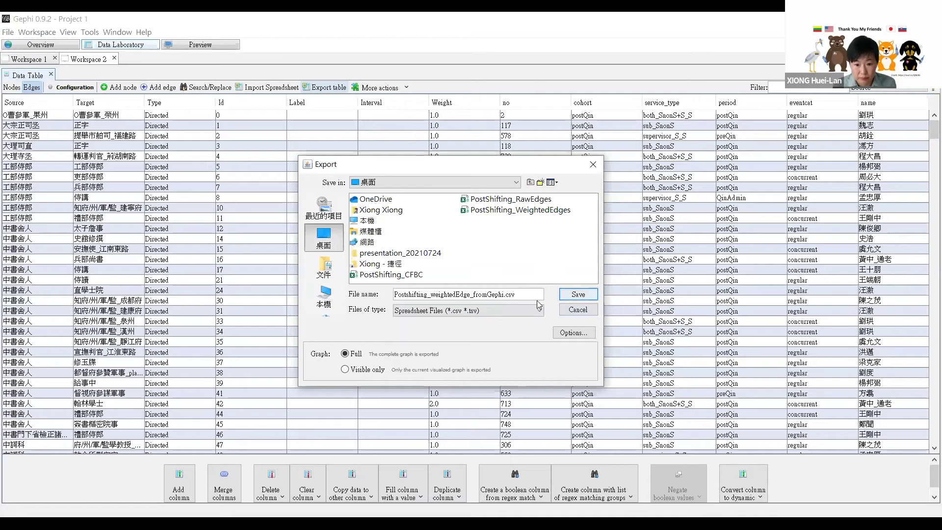
click(570, 296)
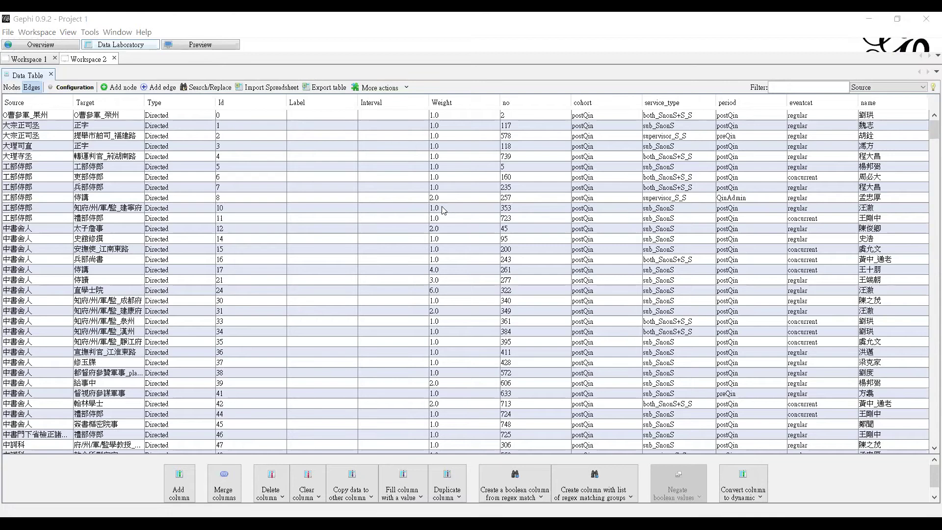
click(817, 27)
click(276, 343)
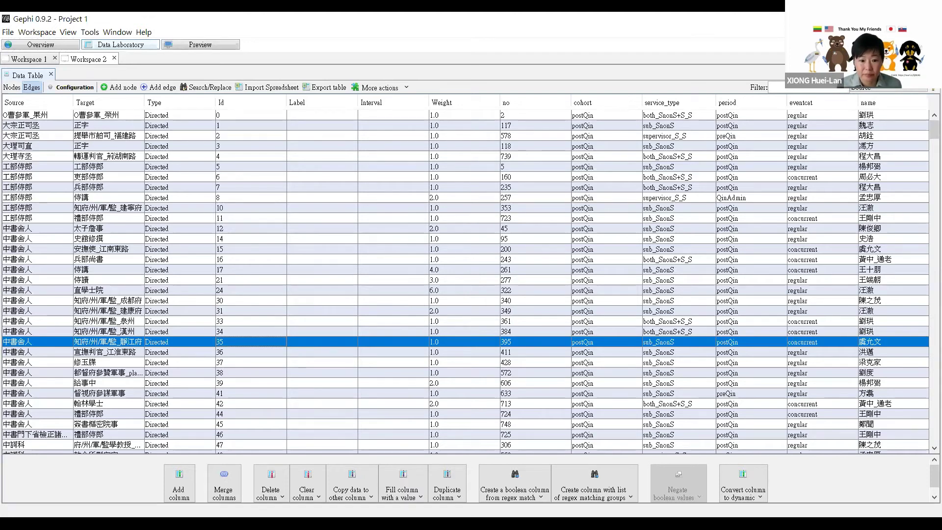
Switch to the blank Excel workbook and import PostShifting_WeightedEdges.csv from the desktop as UTF-8, comma-separated data.
key(alt+Tab)
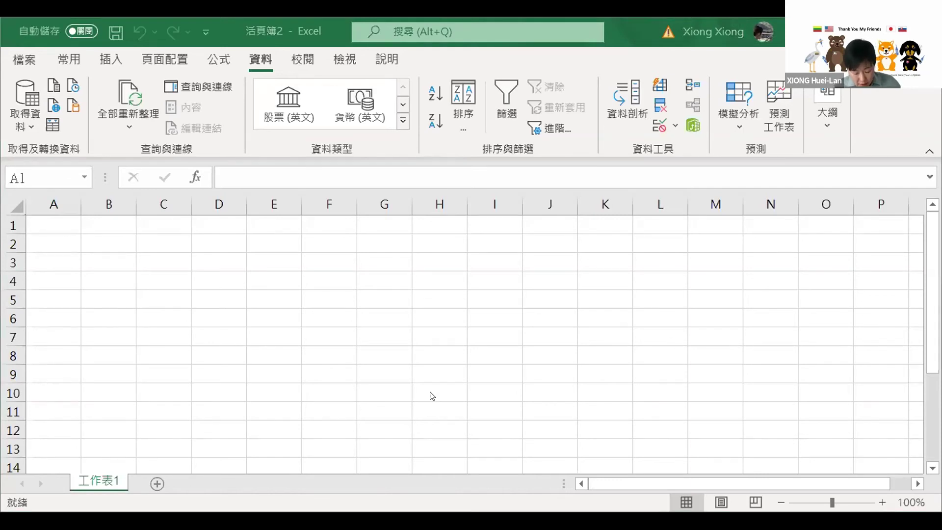
click(29, 101)
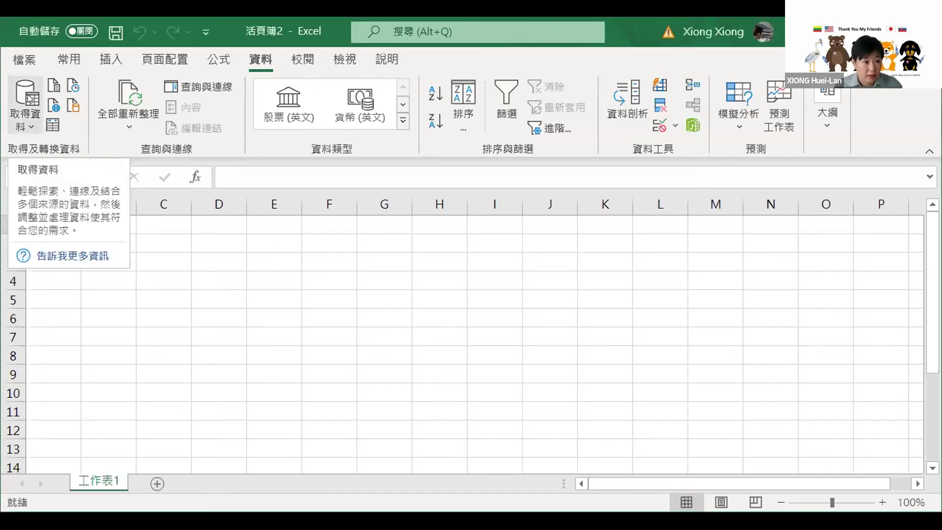
click(30, 99)
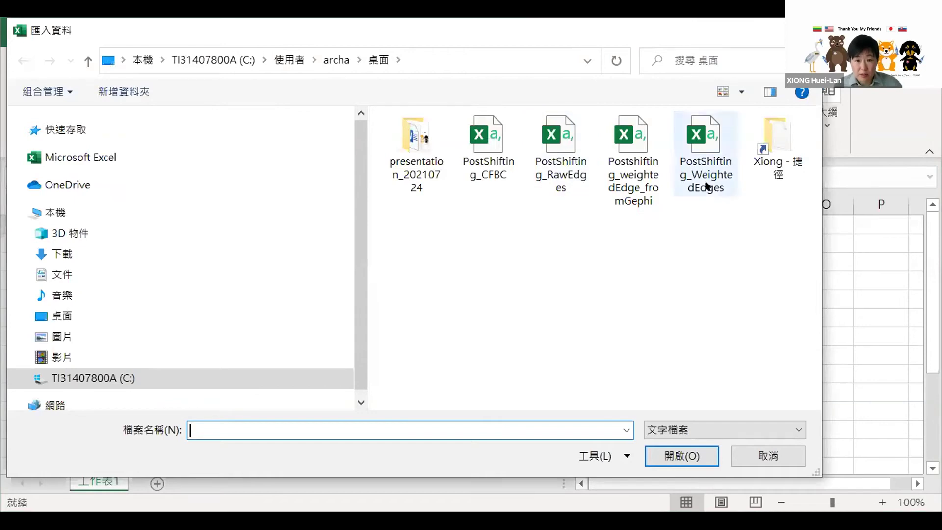
click(707, 157)
click(677, 458)
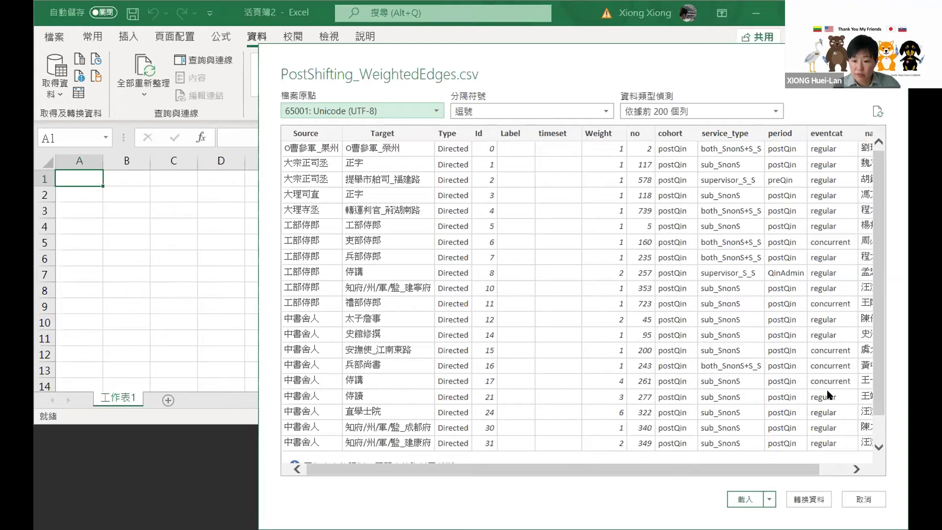
click(744, 500)
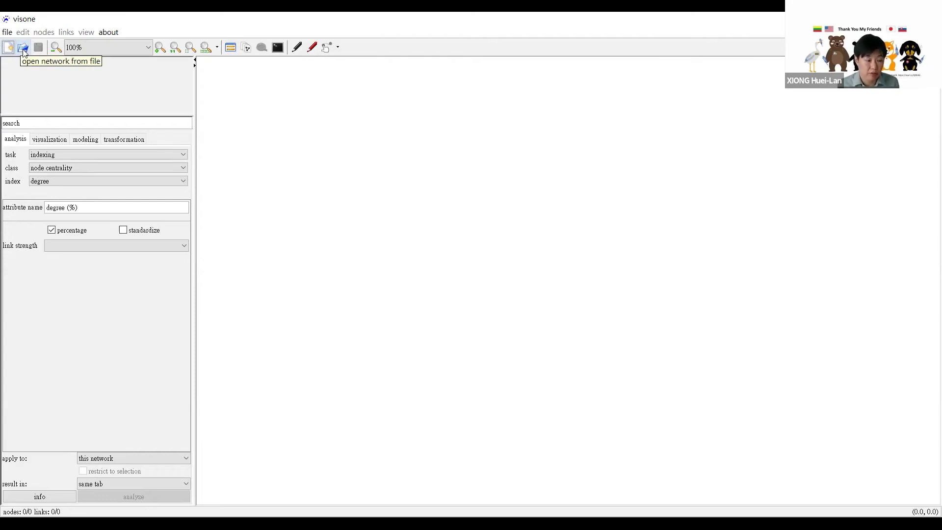
Open PostShifting_WeightedEdges.csv from the desktop in visone as a CSV file.
click(24, 50)
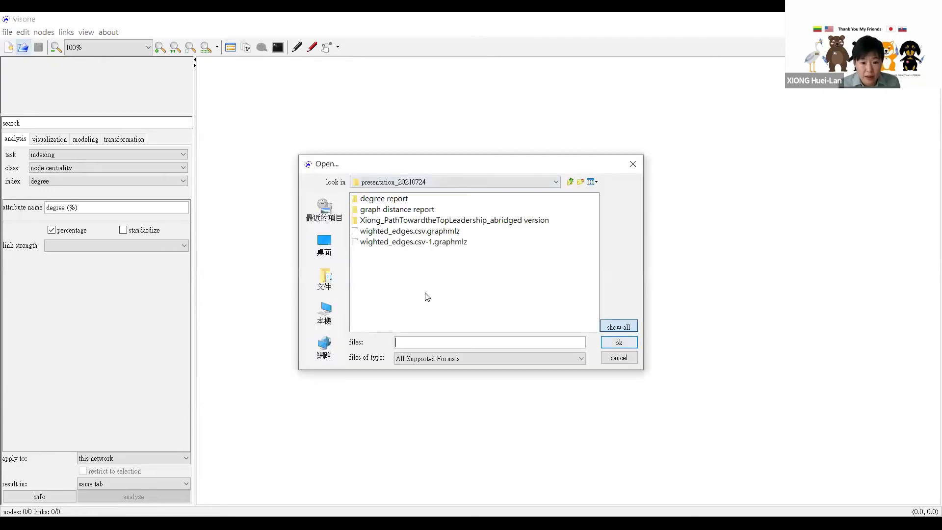
click(325, 250)
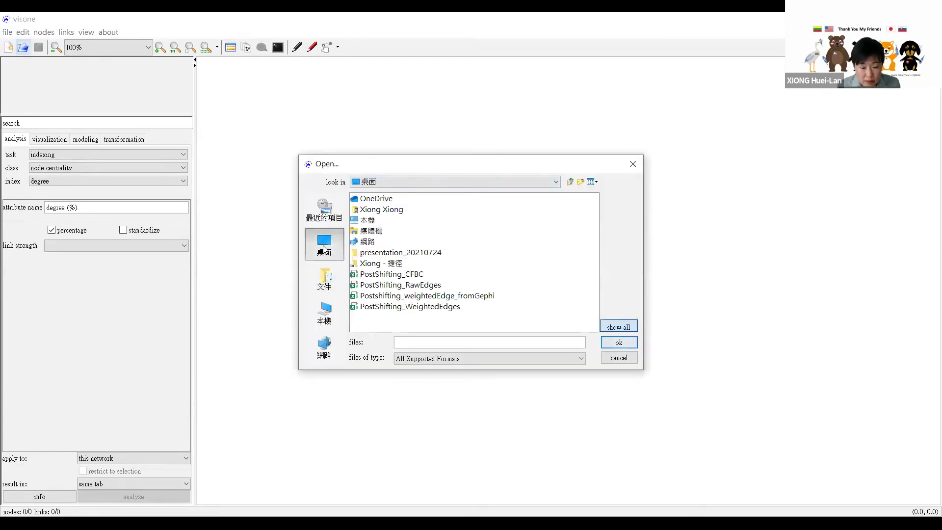
click(438, 308)
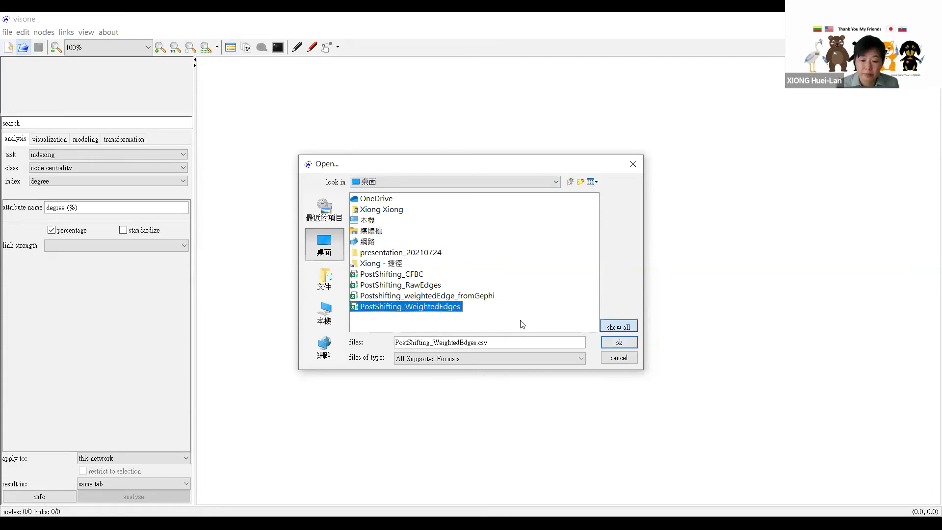
click(633, 344)
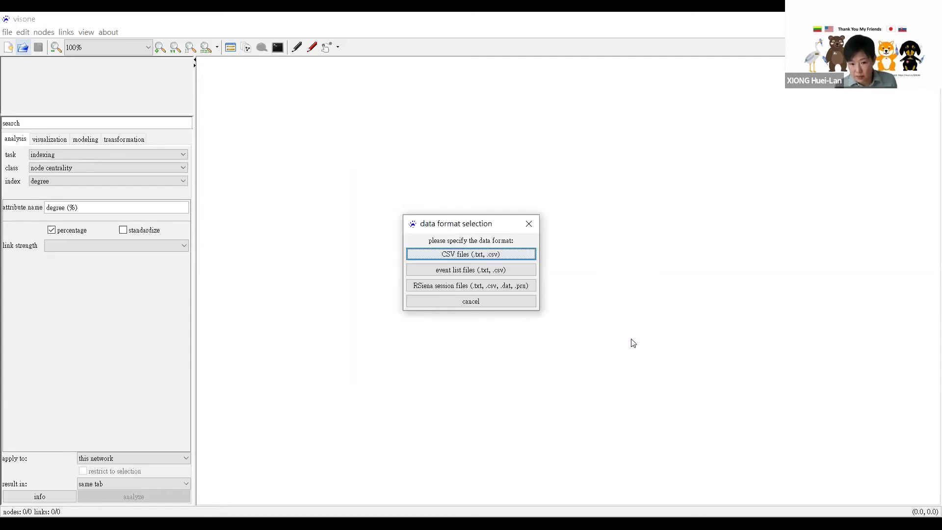
click(478, 254)
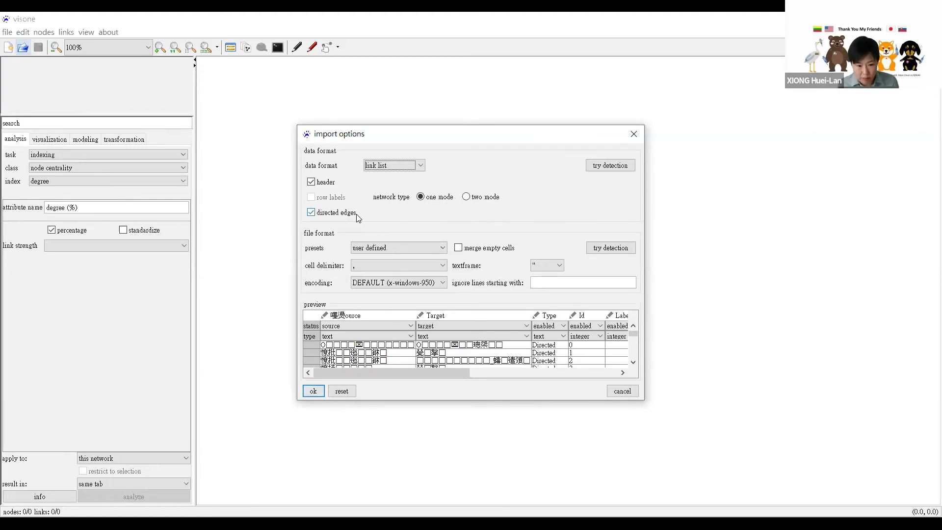
Import the directed one-mode link list with the user defined preset and UTF-8 encoding, enlarging the import dialog to check the preview.
click(445, 249)
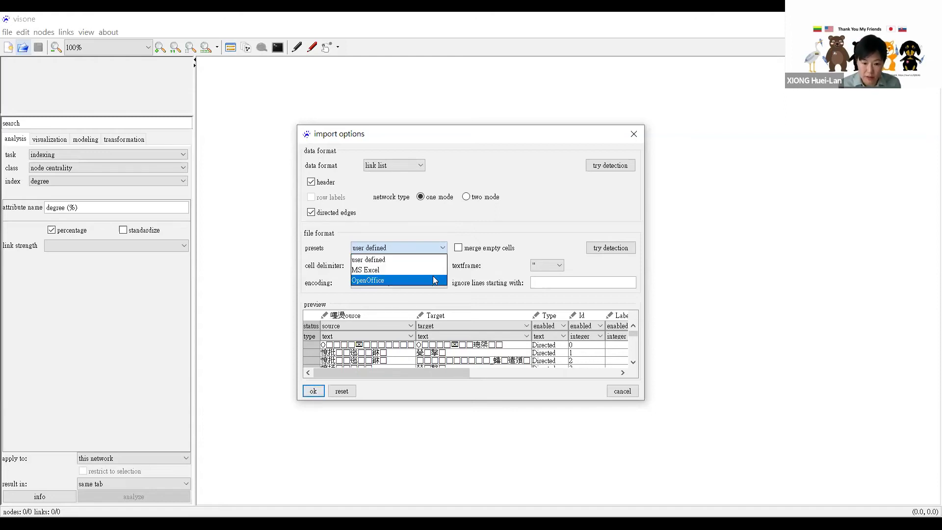
click(434, 259)
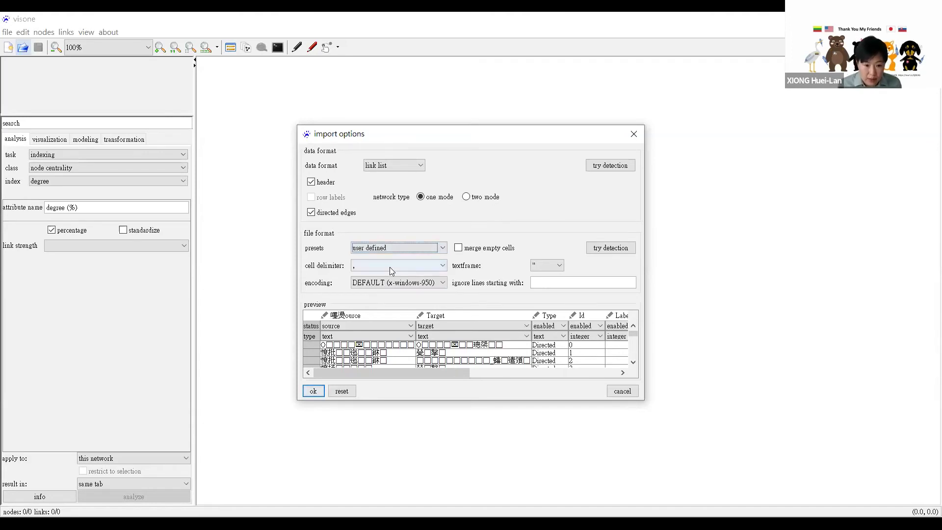
click(405, 283)
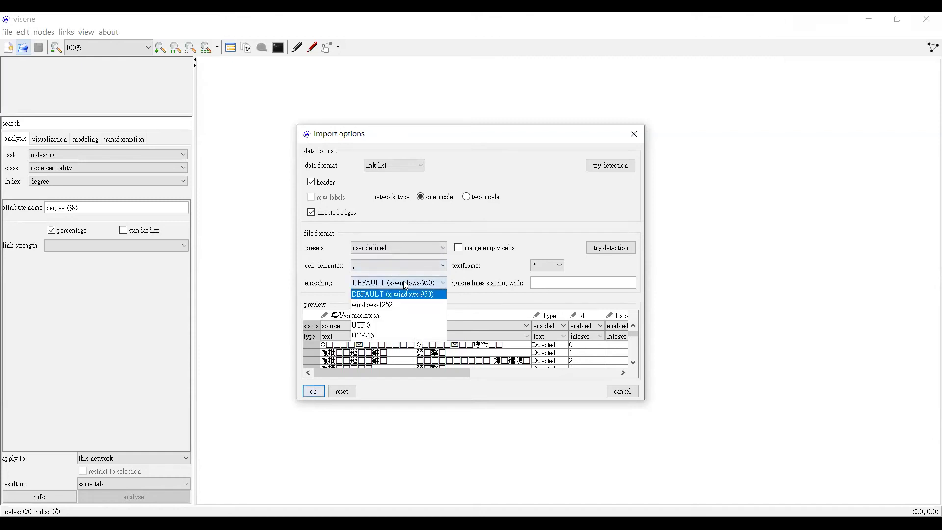
click(397, 326)
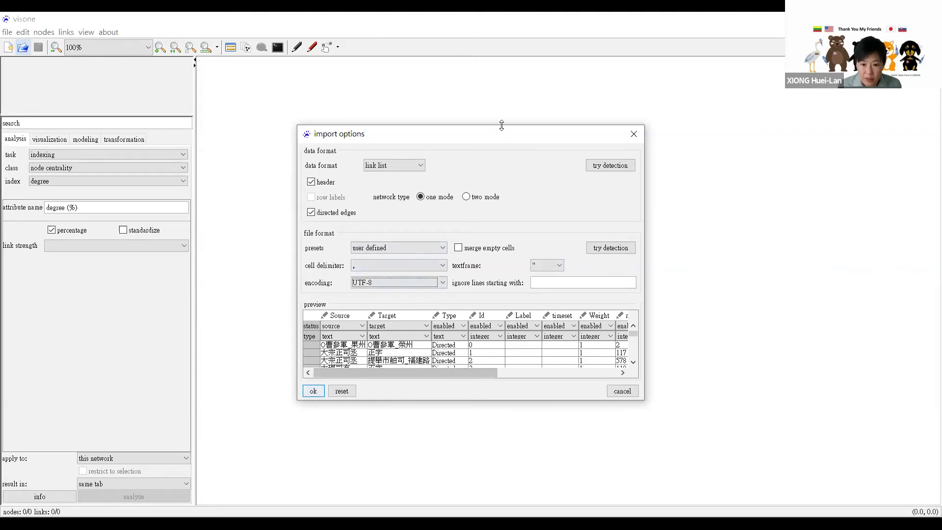
drag(501, 126, 502, 59)
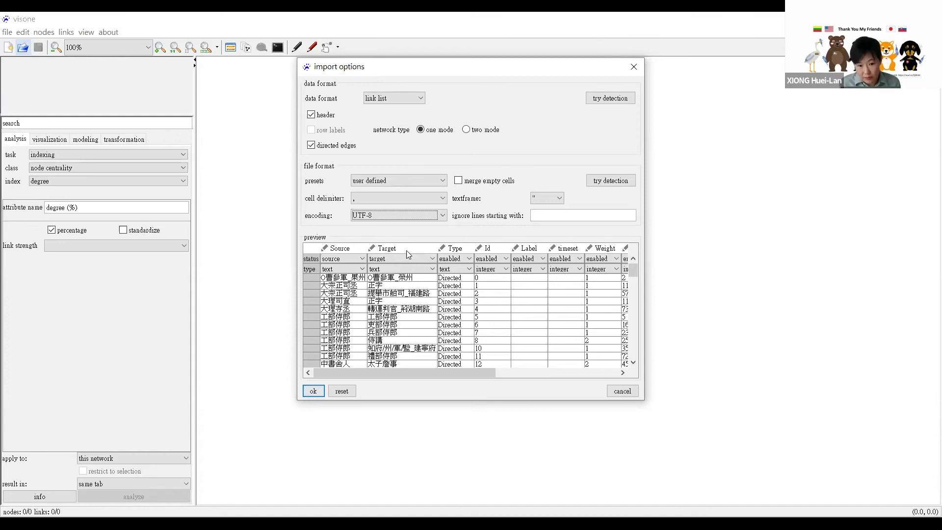
click(313, 391)
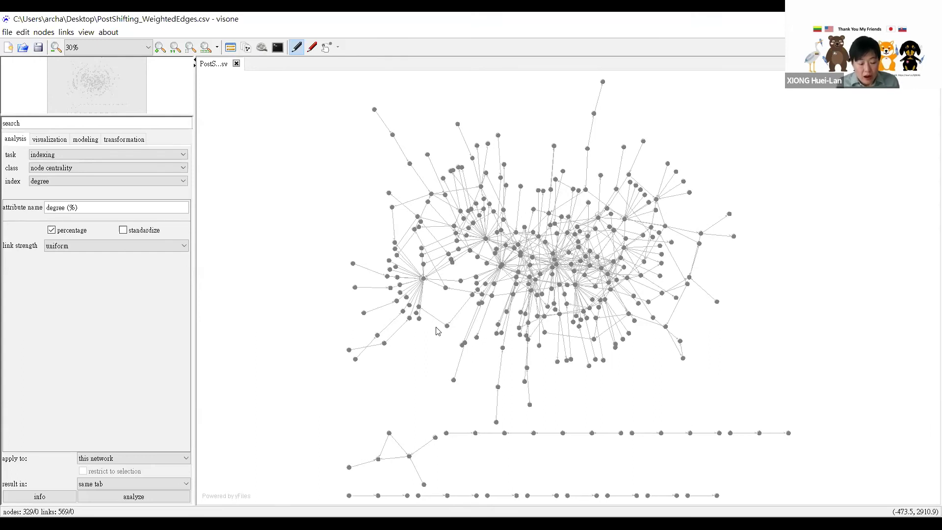
View the example picture of the wrong status setting in the photo viewer and return to visone.
key(alt+Tab)
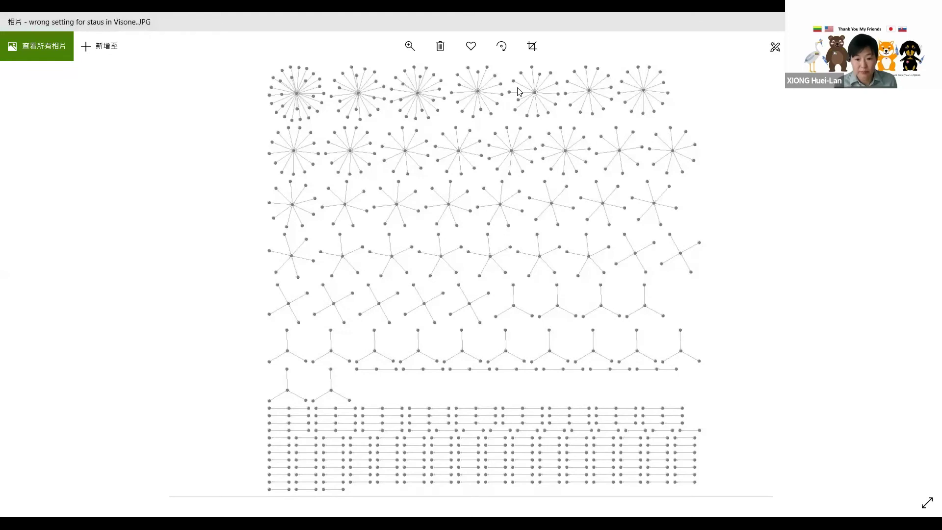
key(alt+Tab)
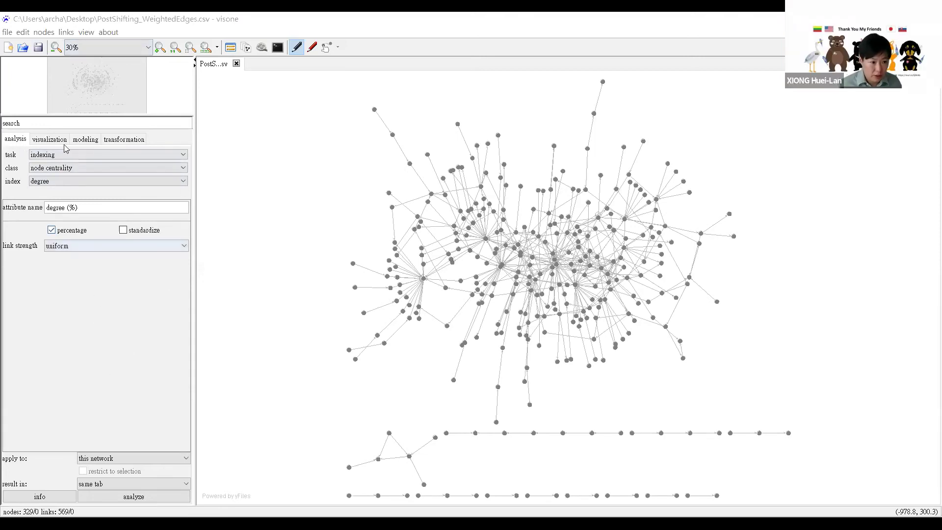
Switch the analysis task to grouping to view its classes, and return the task to indexing.
click(8, 143)
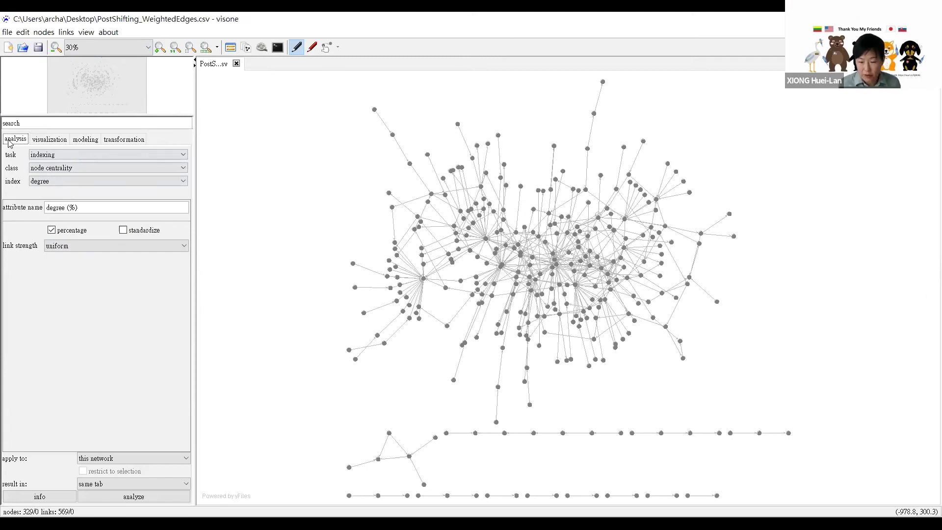
click(53, 157)
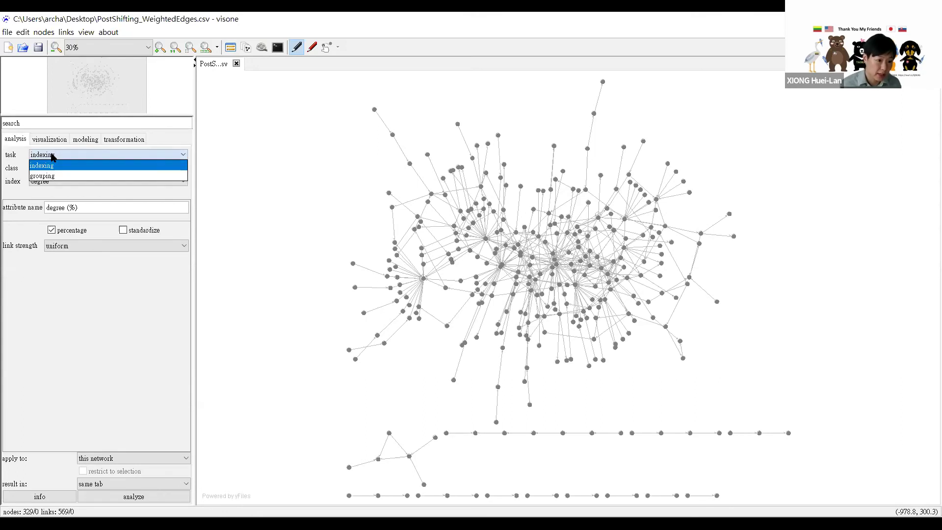
click(51, 168)
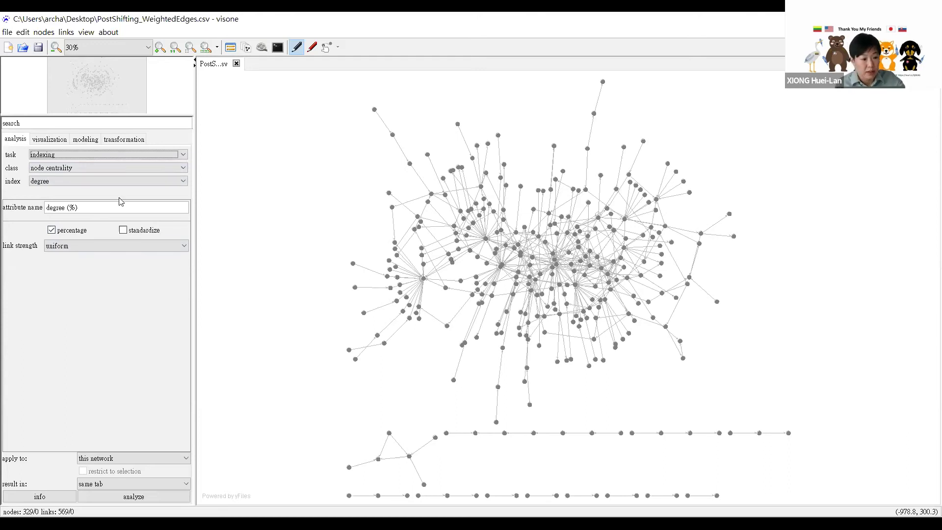
click(113, 156)
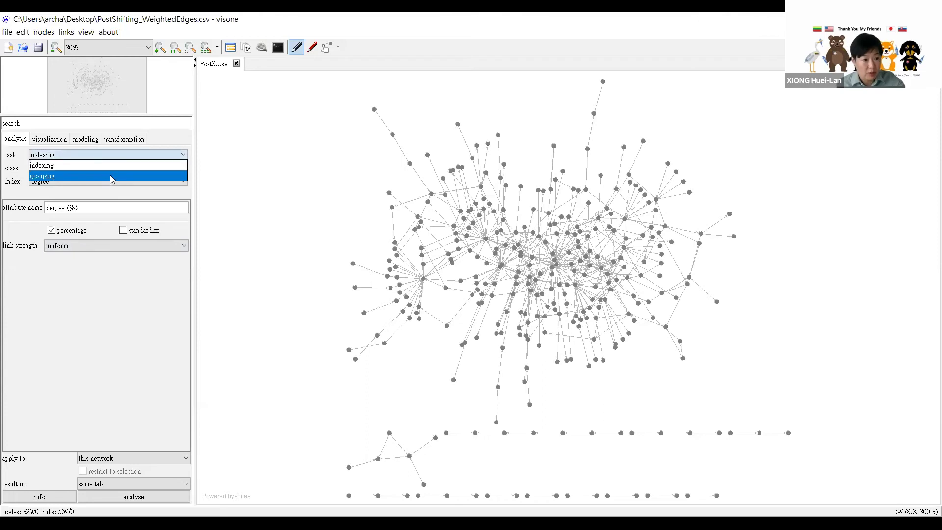
click(110, 176)
click(108, 169)
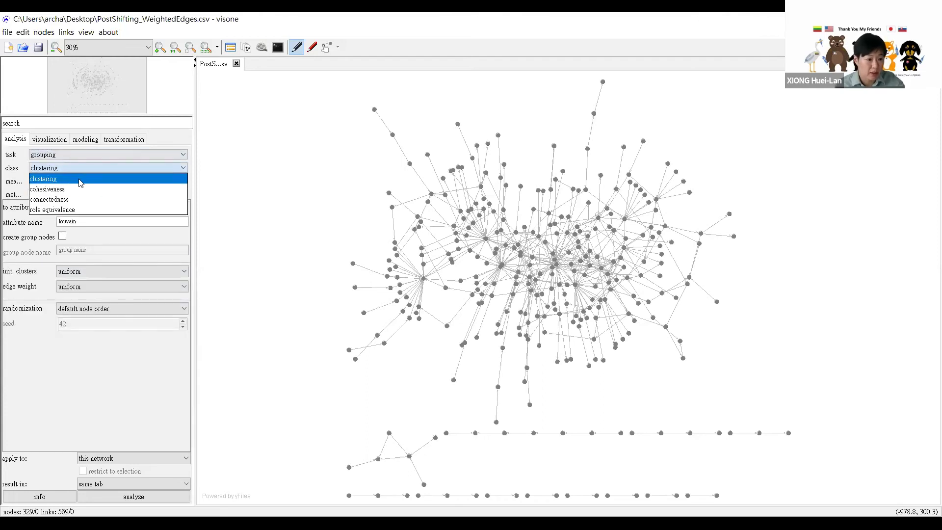
click(83, 156)
click(81, 168)
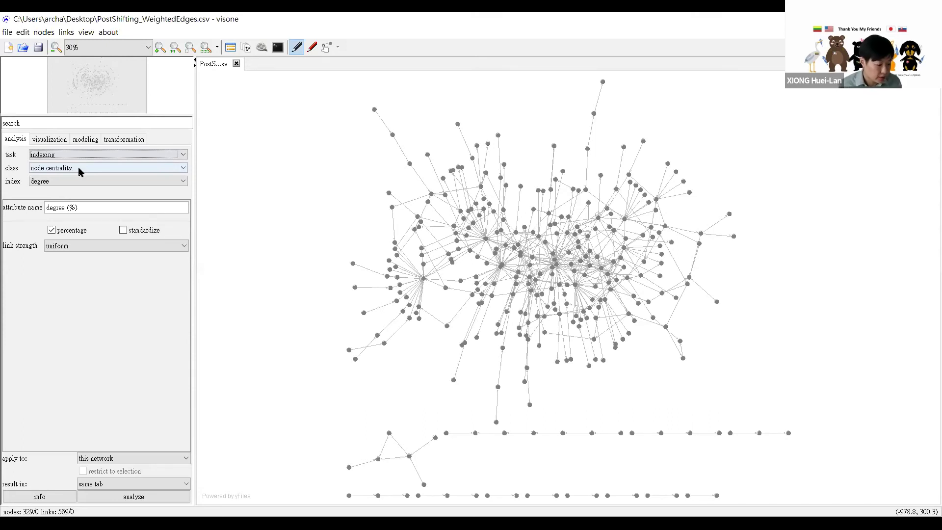
Compute the current flow betweenness node centrality as a percentage for this network, with the result in the same tab.
click(86, 181)
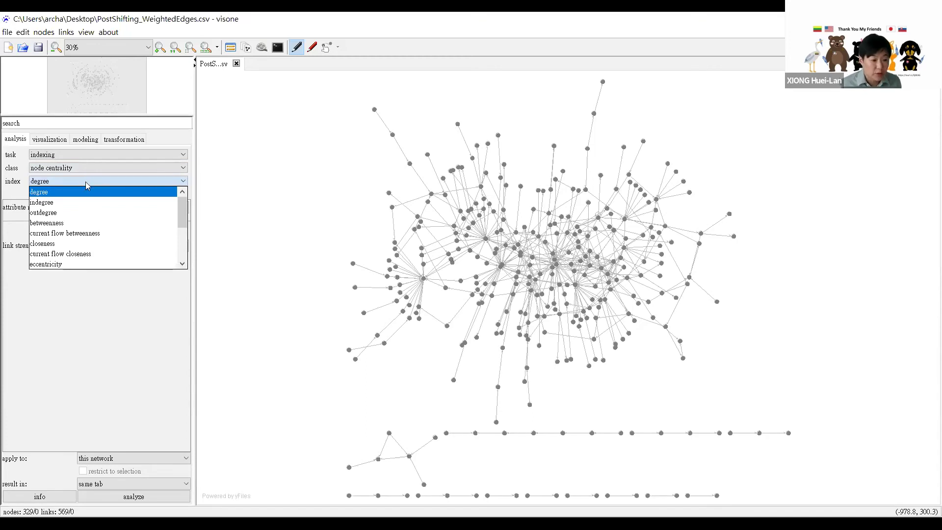
click(92, 234)
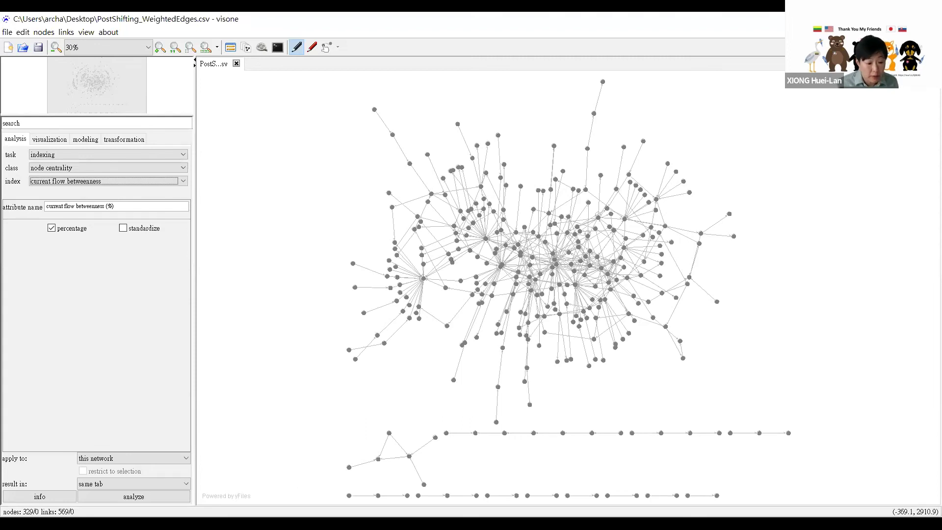
click(172, 457)
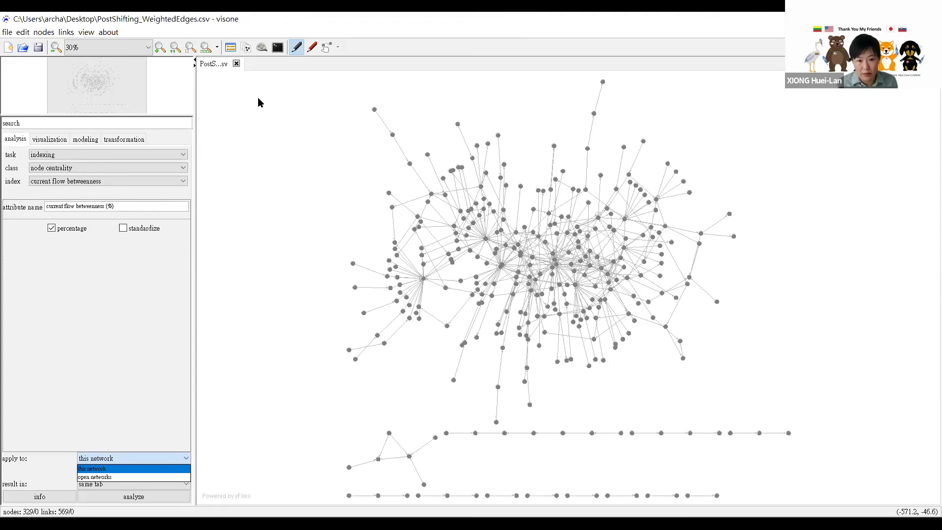
click(136, 478)
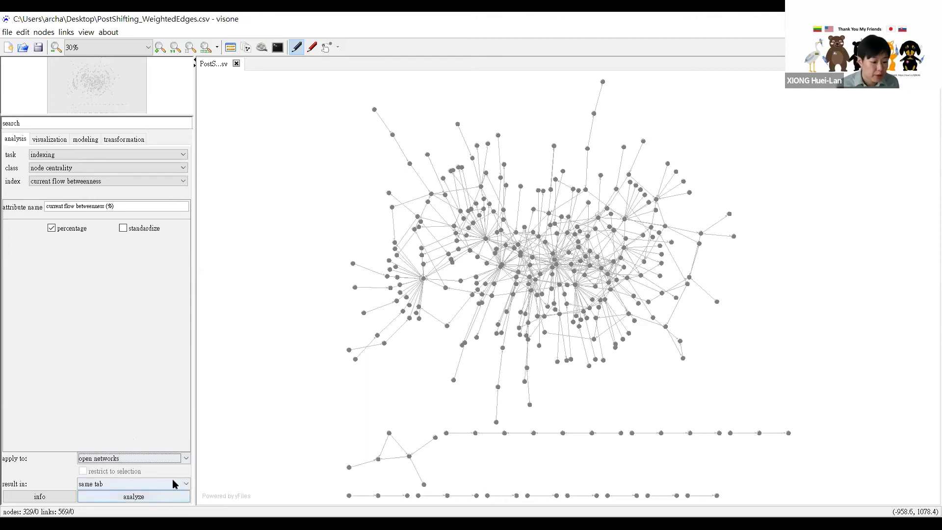
click(187, 457)
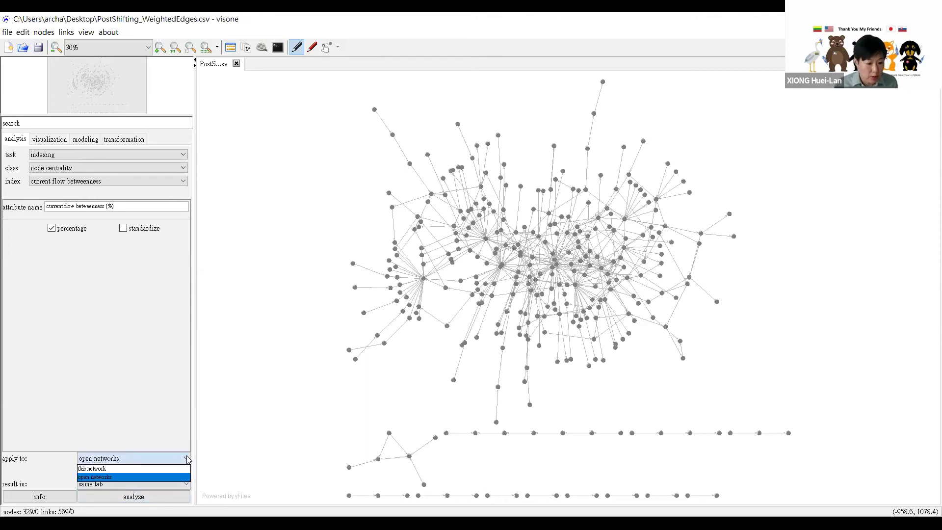
click(167, 468)
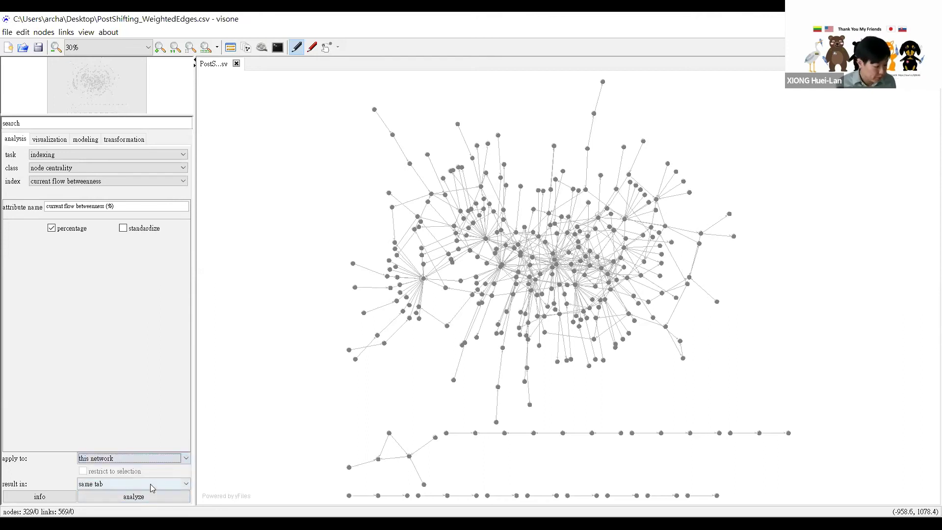
click(152, 485)
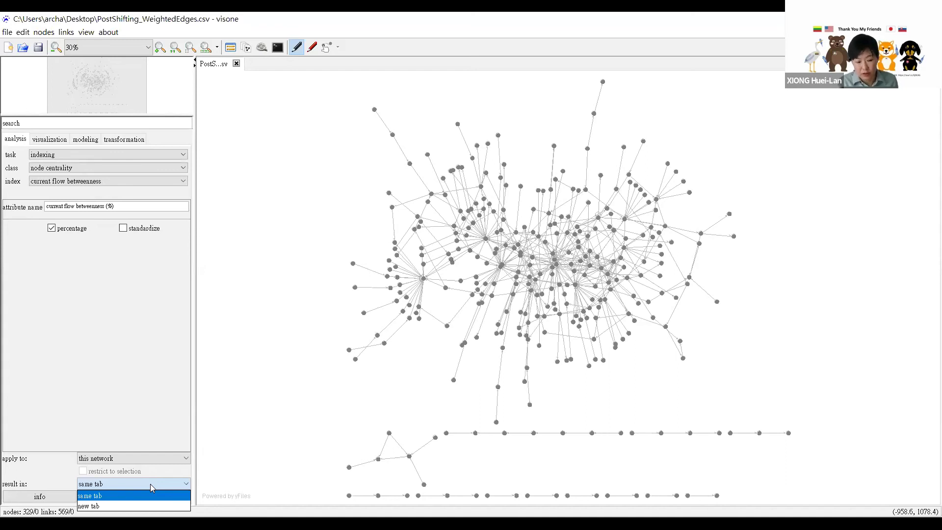
key(Escape)
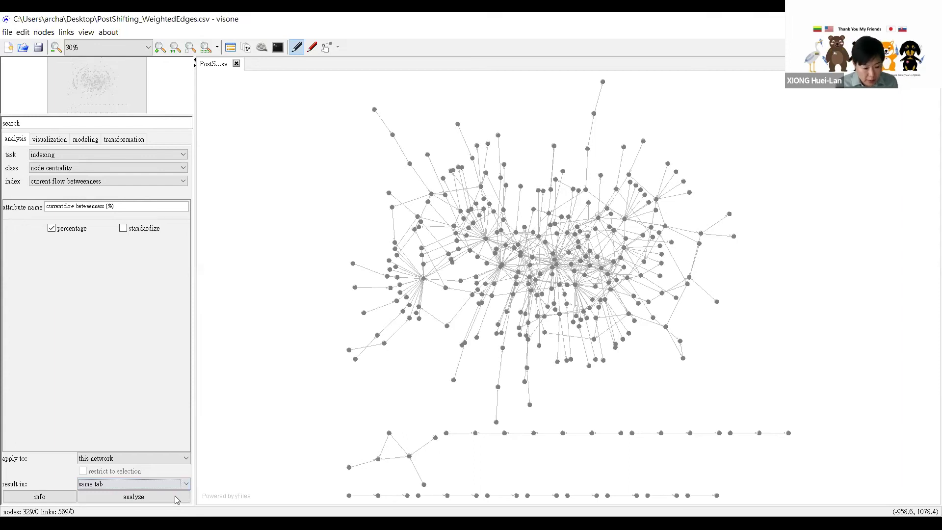
click(175, 494)
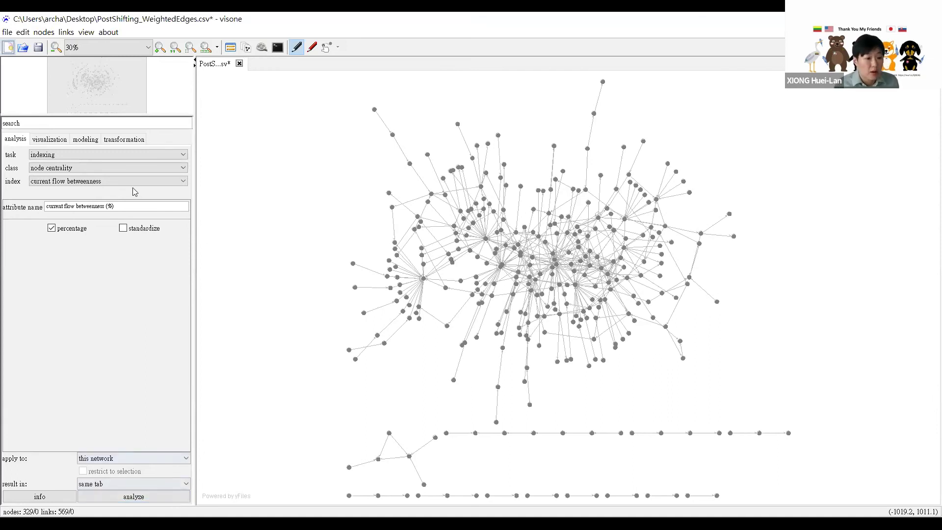
Switch the indexing class to link centrality to view its indices, and return the class to node centrality.
click(132, 170)
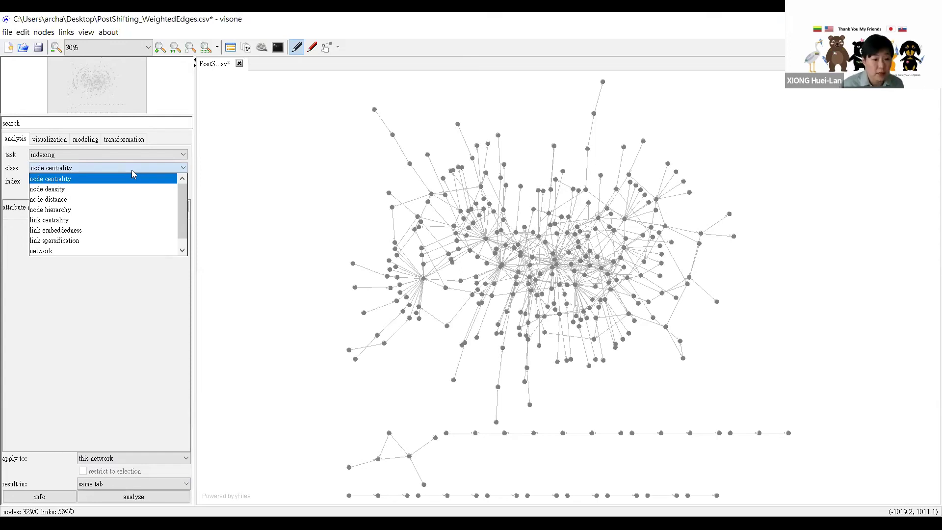
drag(184, 226, 185, 226)
click(165, 221)
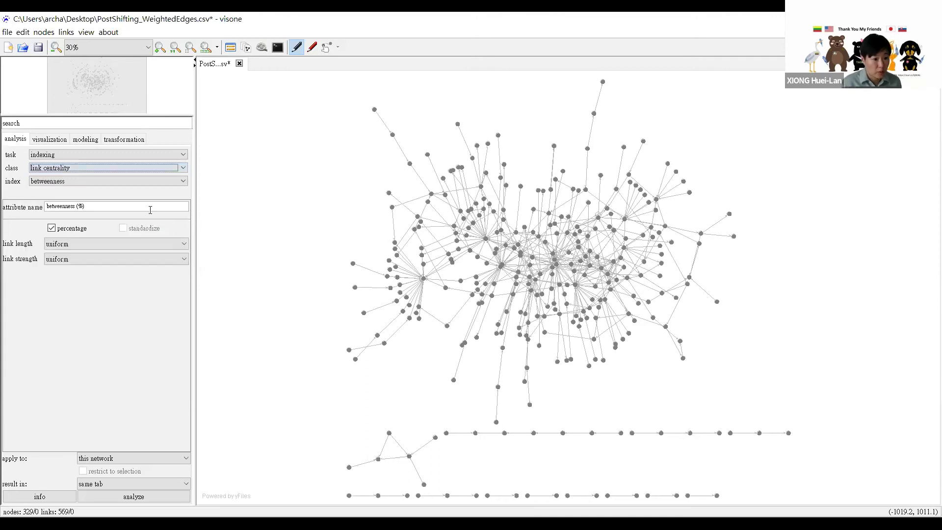
click(130, 182)
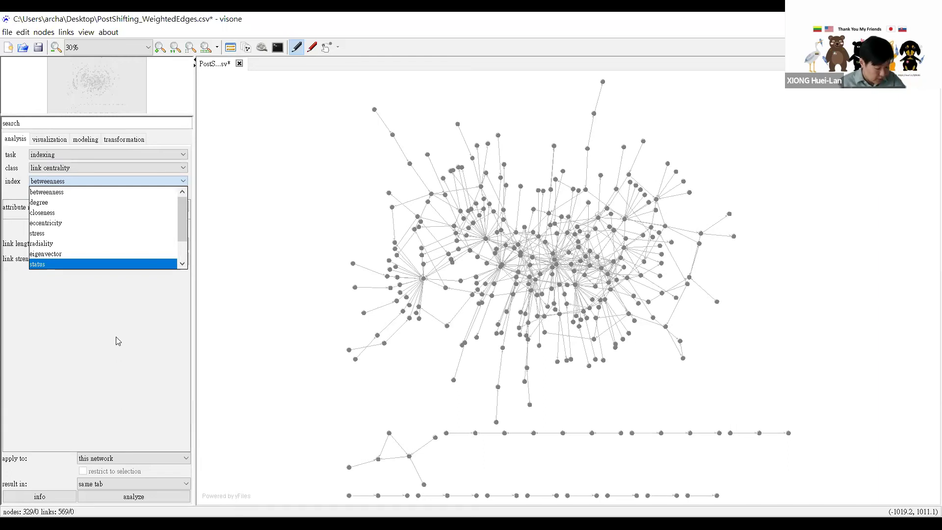
click(117, 169)
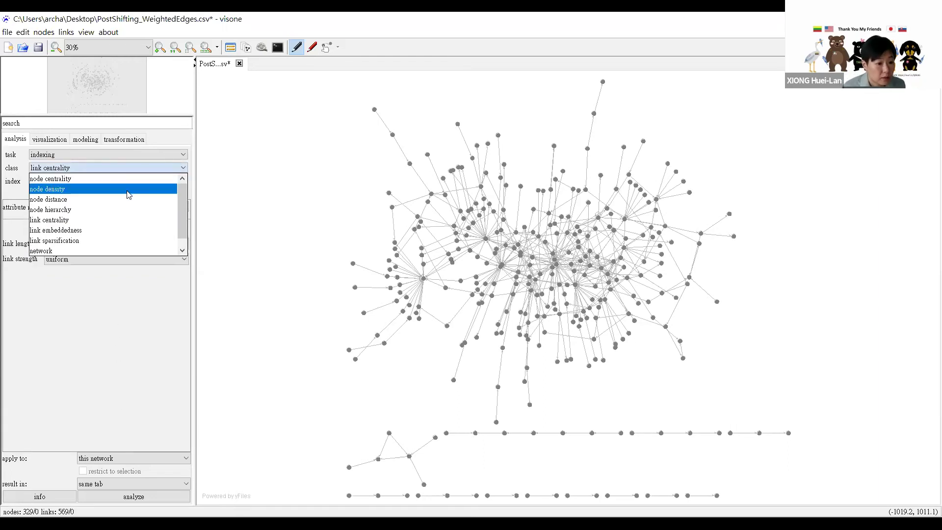
click(126, 178)
Look through the node centrality indices and set the index to degree.
click(126, 181)
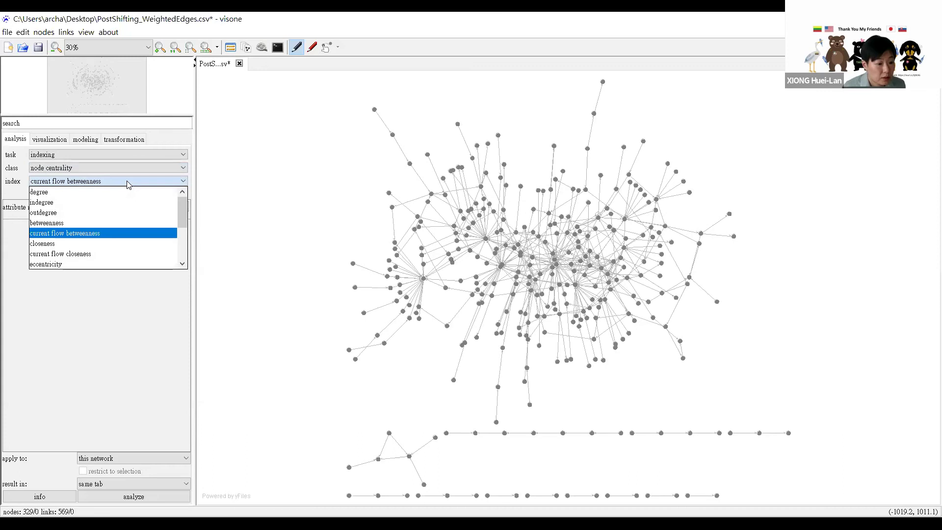
mouse_move(183, 214)
mouse_down()
mouse_move(183, 251)
mouse_move(183, 199)
mouse_up()
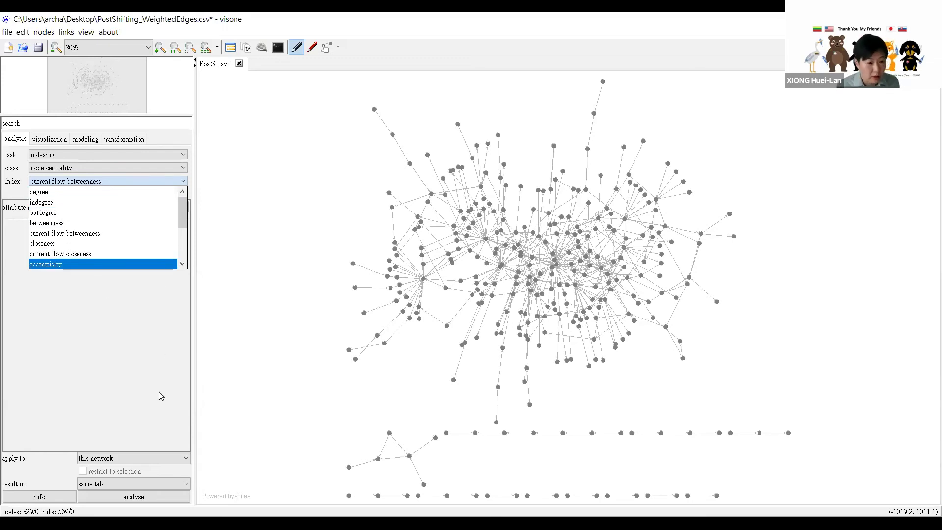
click(100, 195)
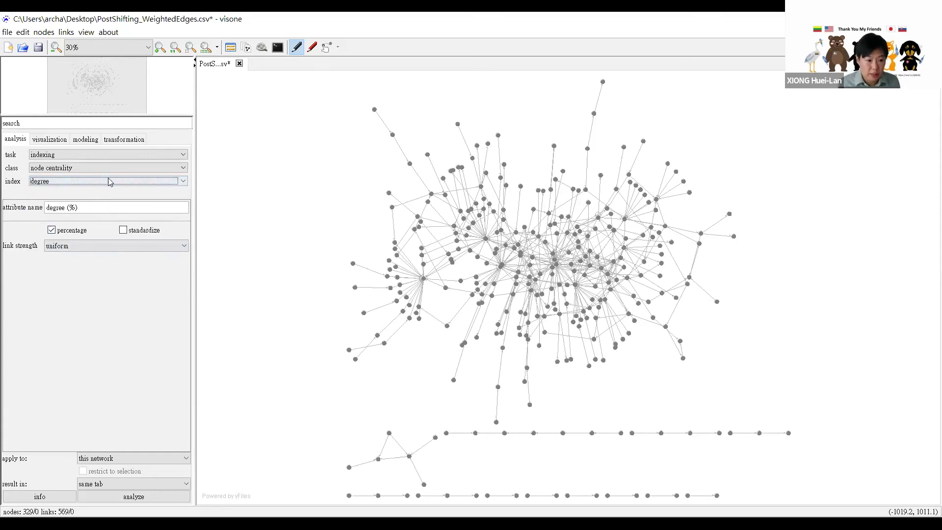
Compute the degree node centrality as a percentage for this network, using Weight as the link strength.
click(97, 249)
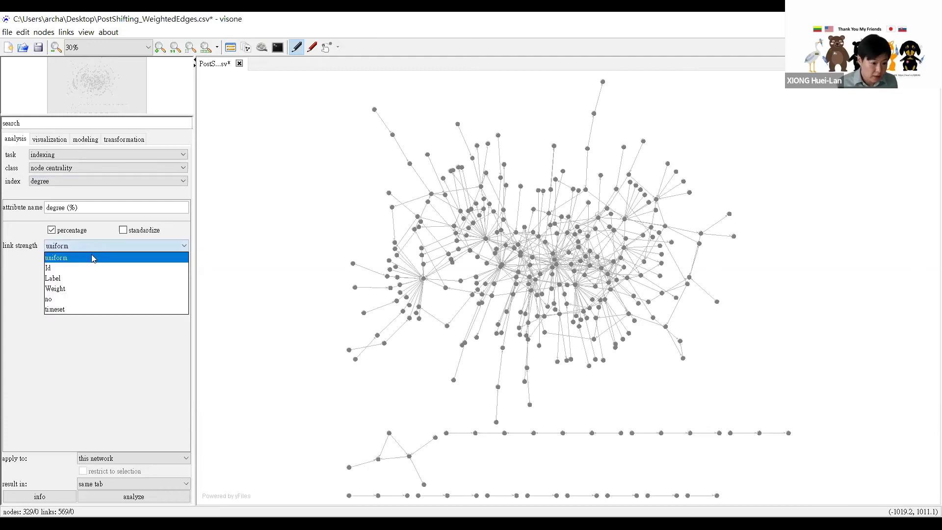
click(74, 289)
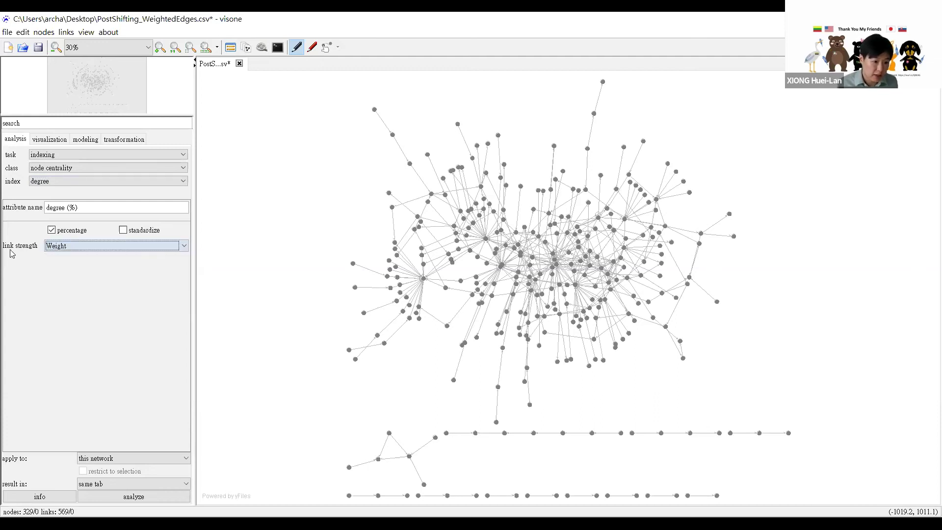
click(146, 498)
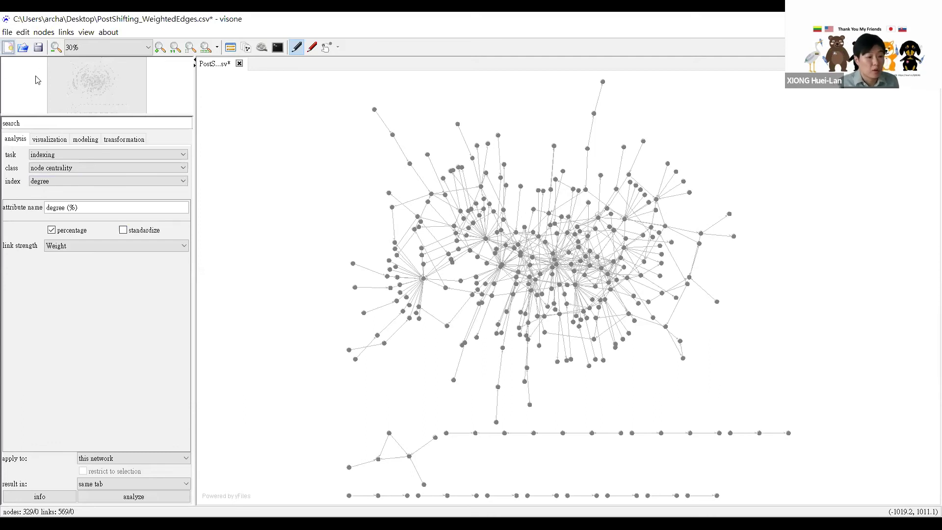
Set the visualization category to mapping and the mapping type to size.
click(51, 141)
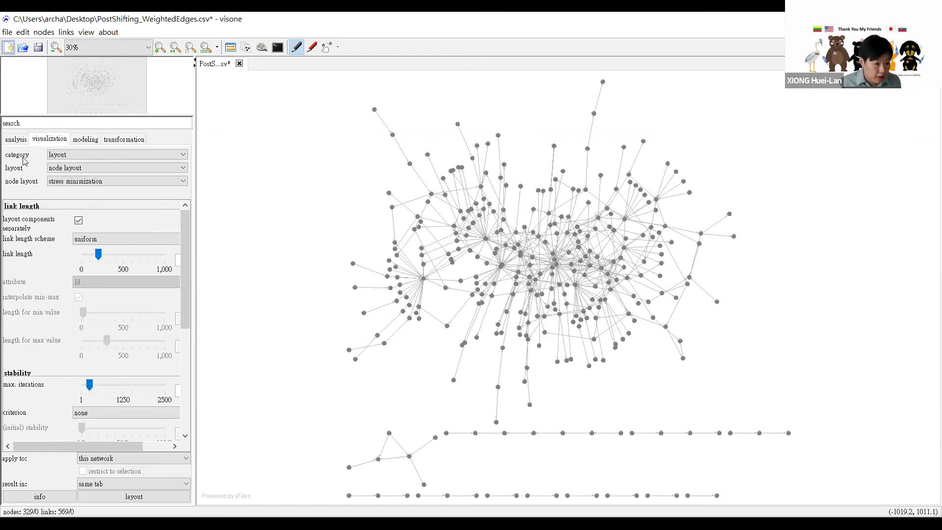
click(58, 156)
click(68, 176)
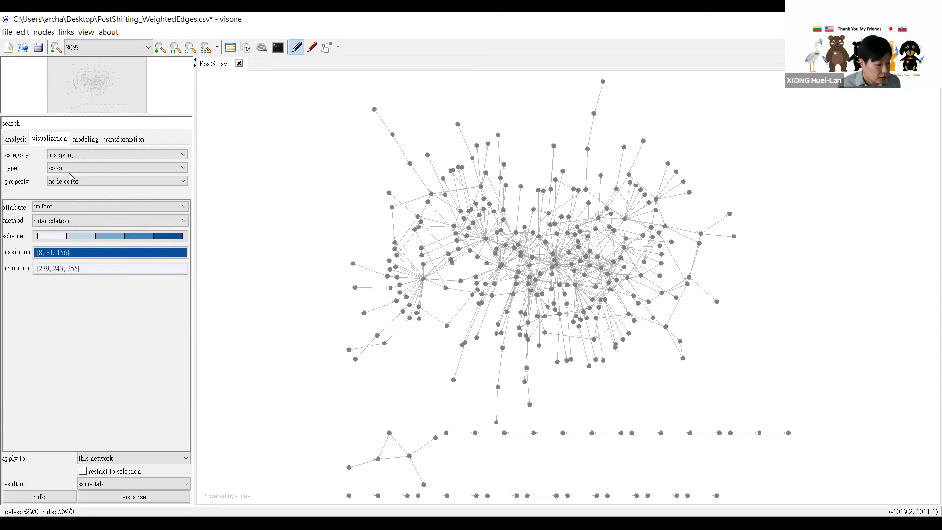
click(70, 171)
click(68, 176)
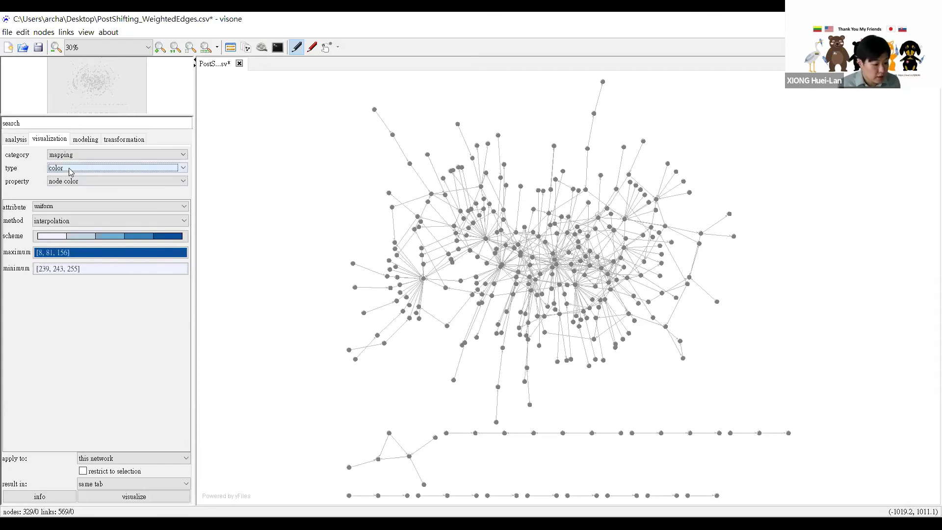
click(70, 171)
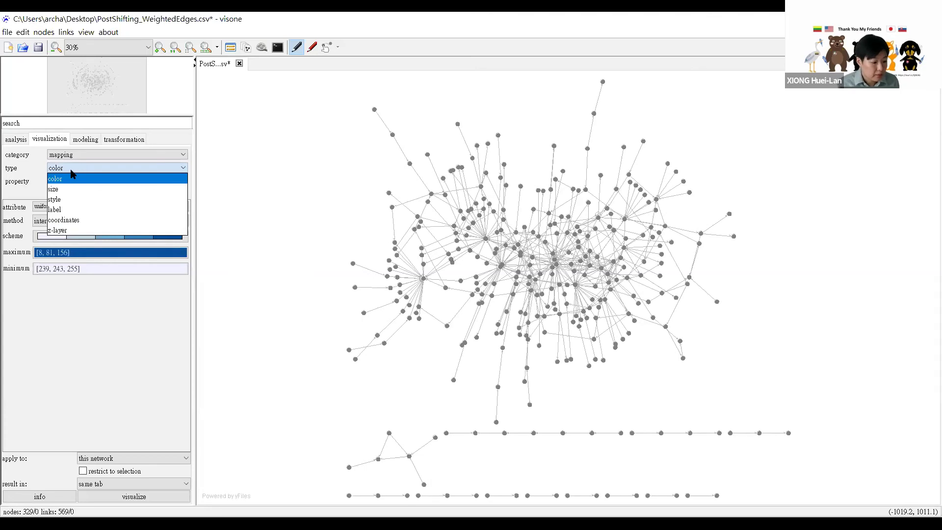
click(79, 191)
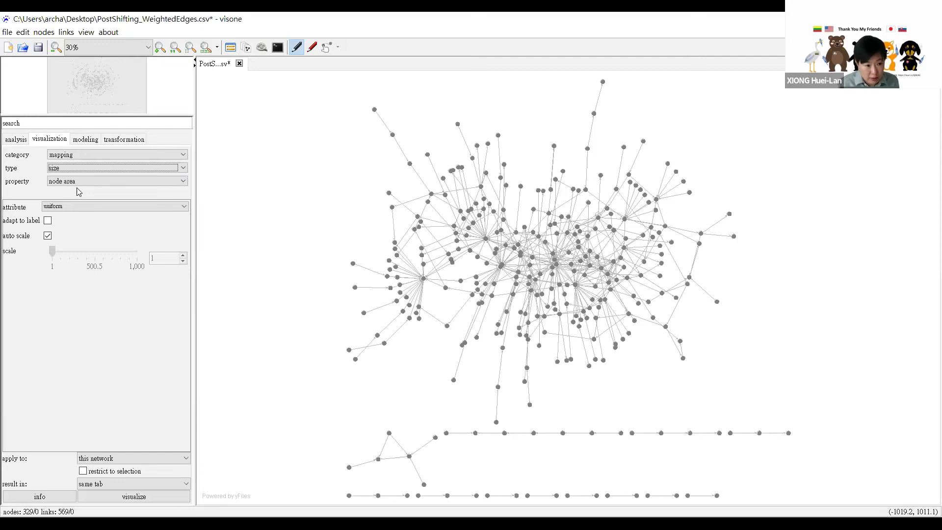
Map the node area to the current flow betweenness (%) attribute.
click(81, 183)
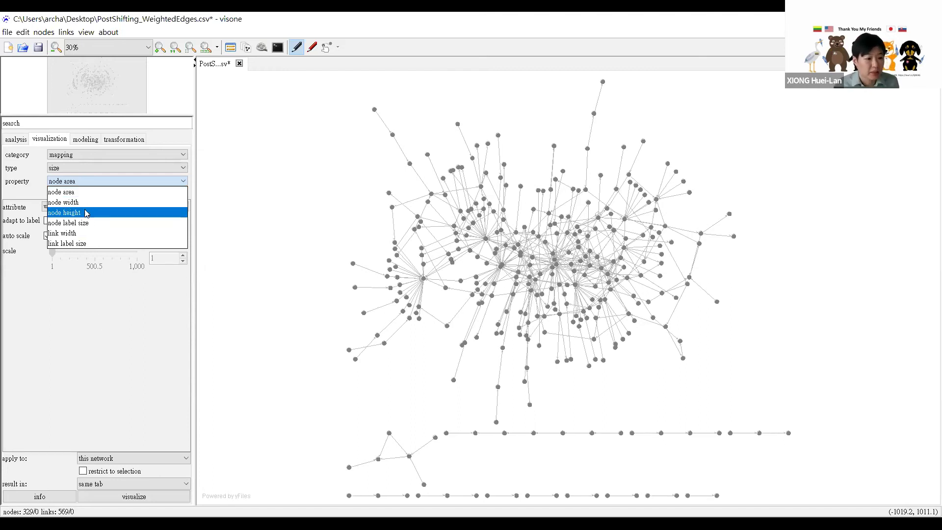
click(86, 193)
click(87, 210)
click(87, 210)
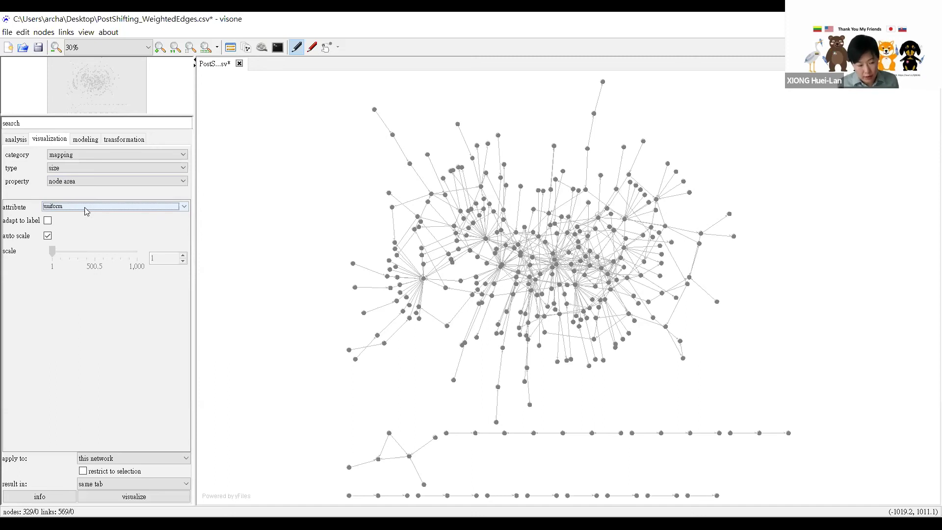
click(86, 210)
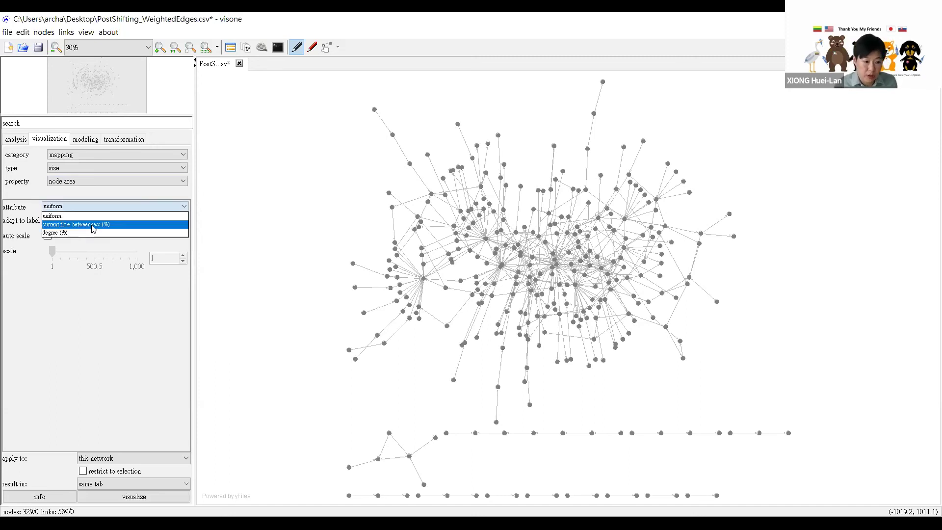
click(91, 225)
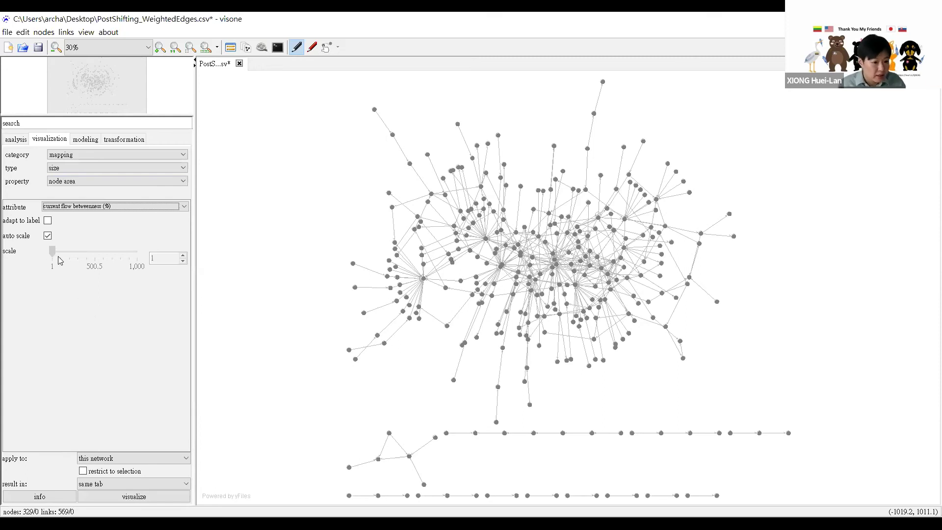
Turn off auto scale, set the node area scale to 360, and apply the size mapping to the network.
click(47, 236)
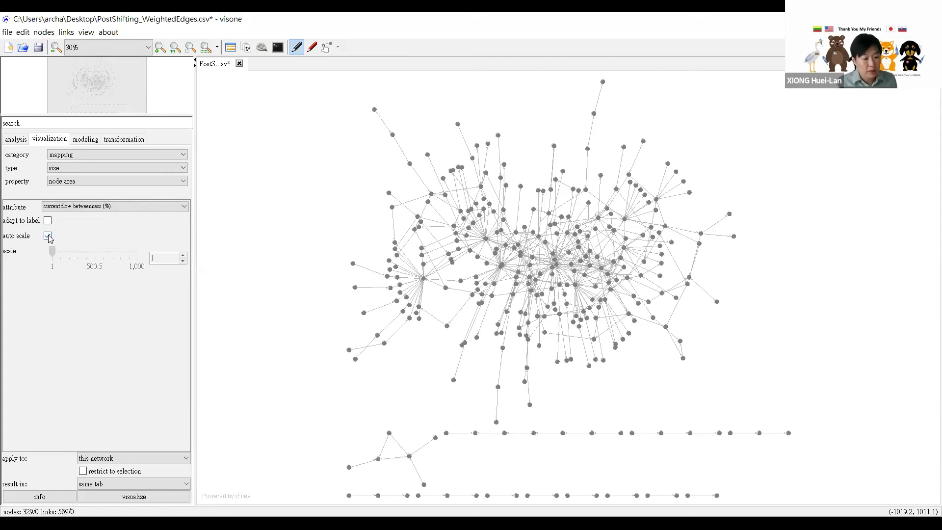
click(48, 237)
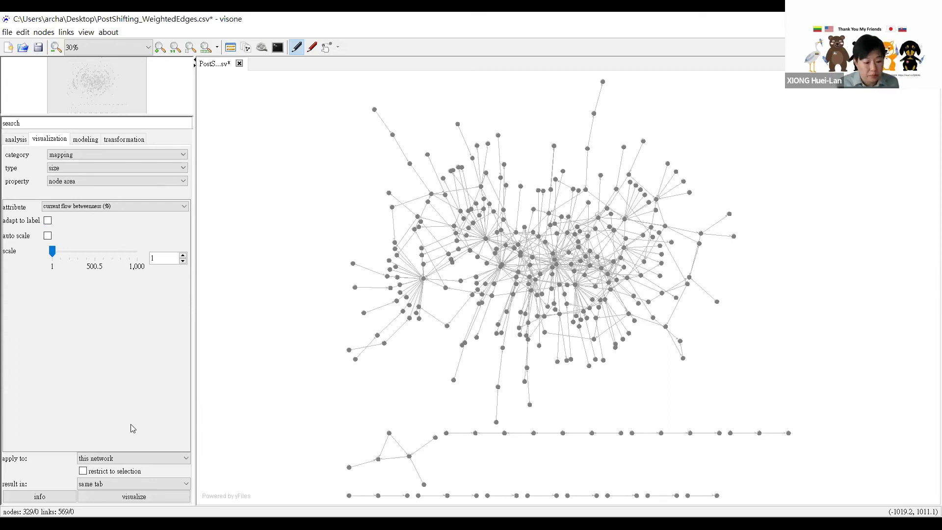
drag(54, 256, 82, 255)
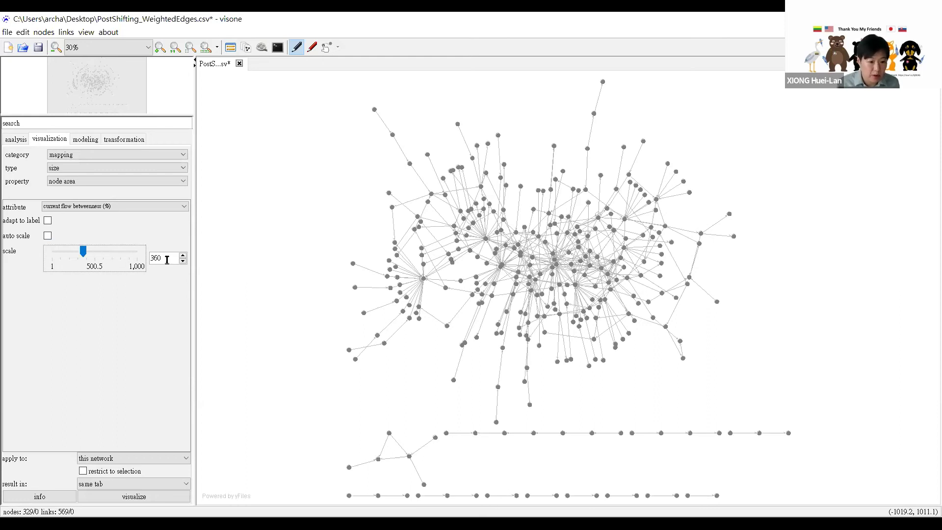
click(142, 501)
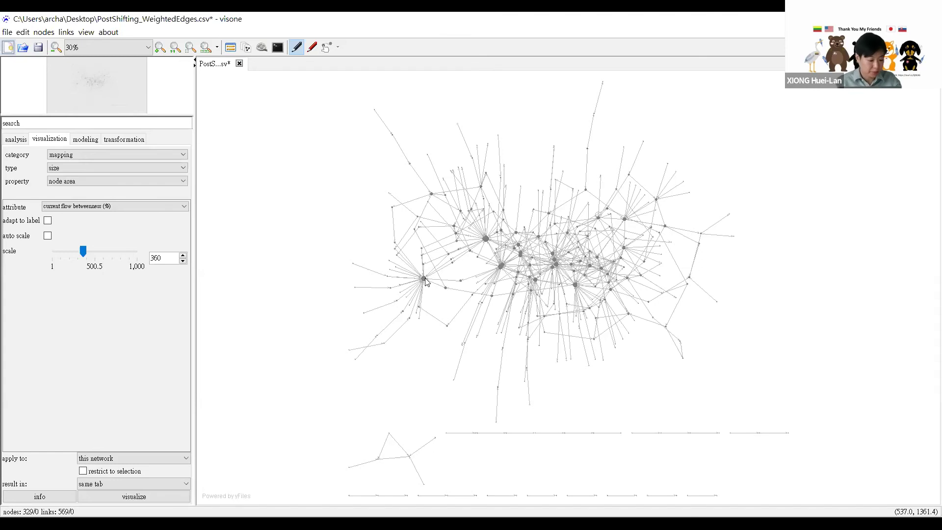
scroll(597, 269, up, 7)
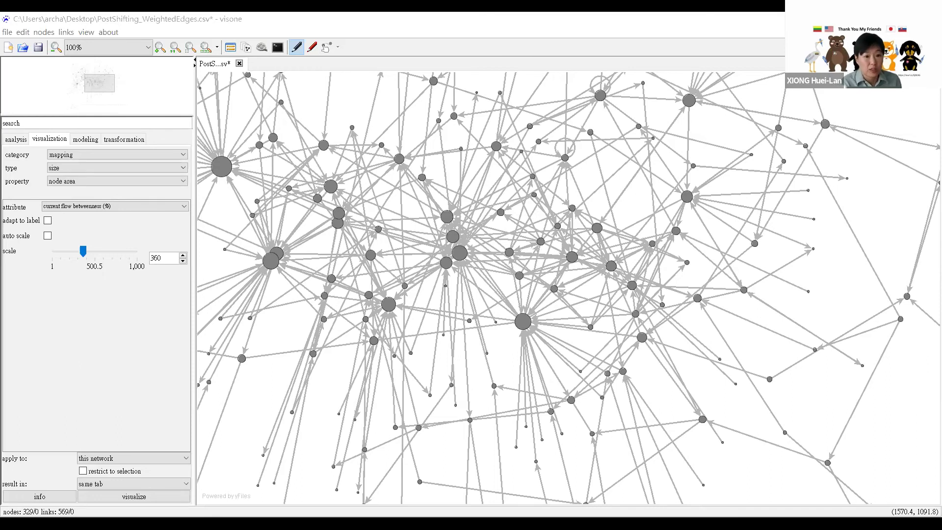
Open the attribute manager's import and export settings for nodes and name the table export file 123.
click(231, 48)
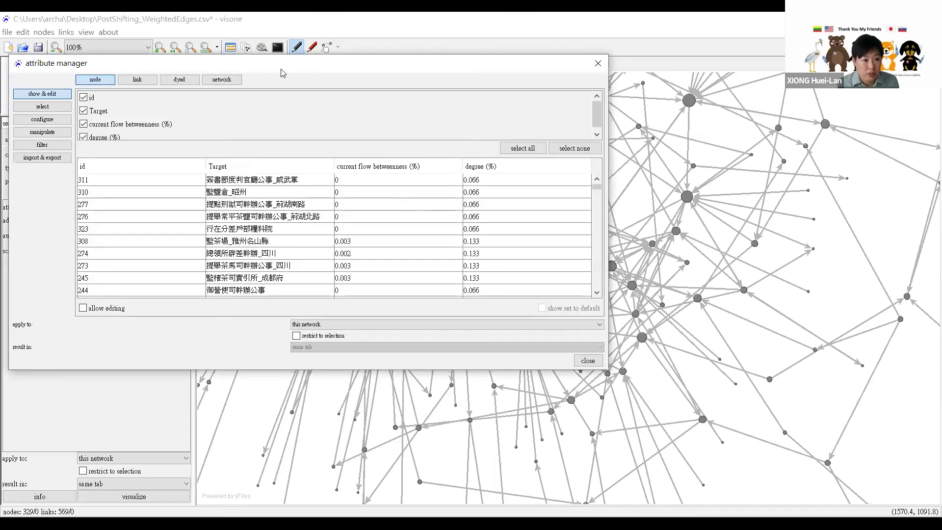
drag(67, 70, 147, 93)
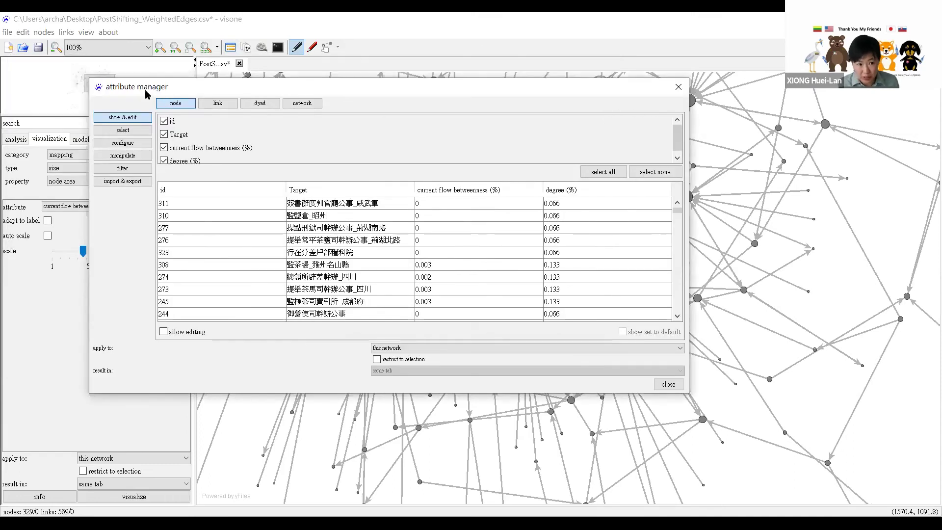
click(130, 188)
click(256, 197)
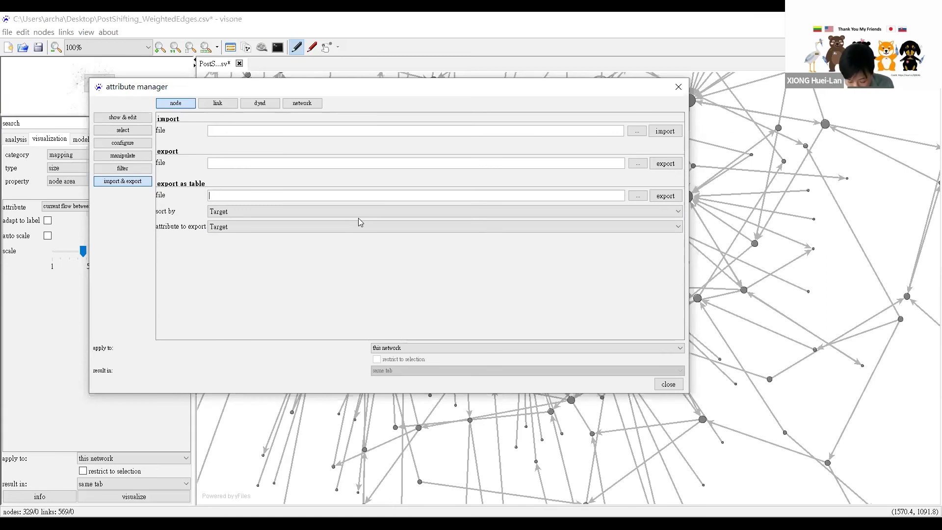
key(BackSpace)
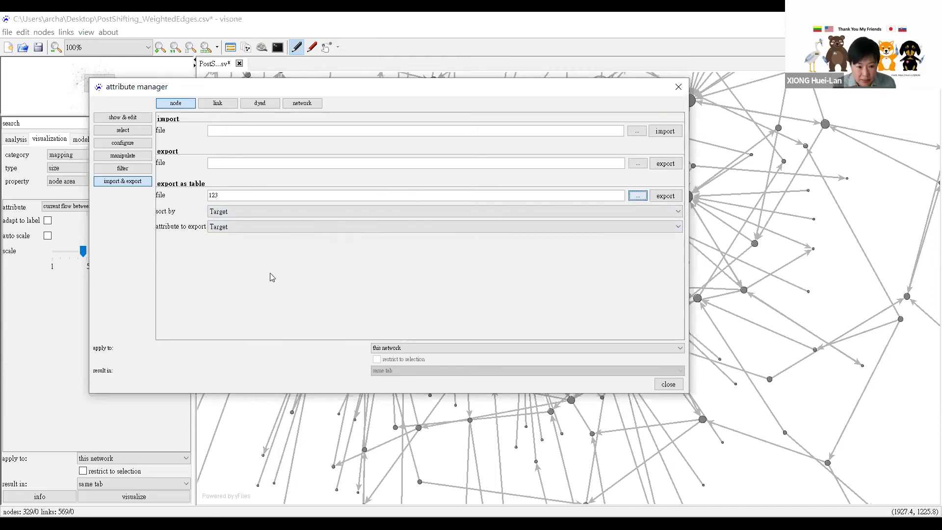
Set the desktop as the location of table export file 123 and dismiss the save options without changes.
click(638, 196)
click(242, 216)
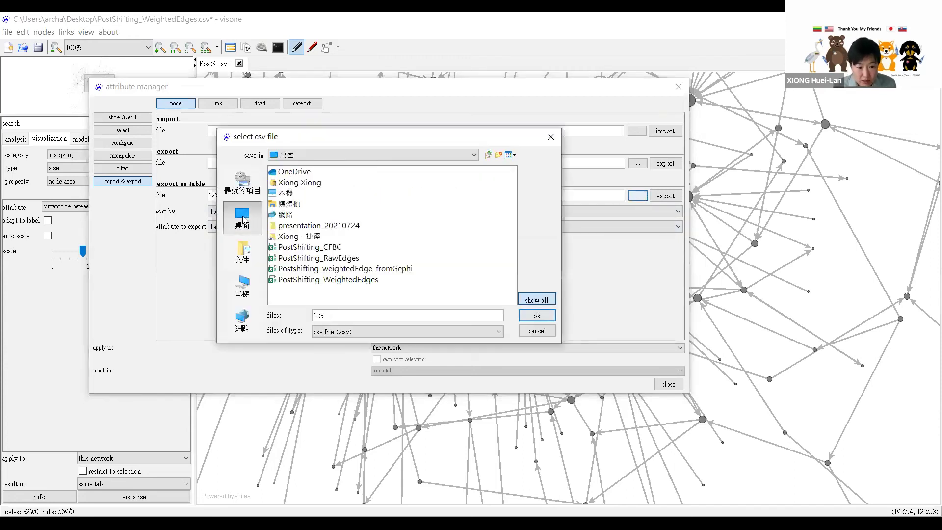
click(534, 317)
click(429, 241)
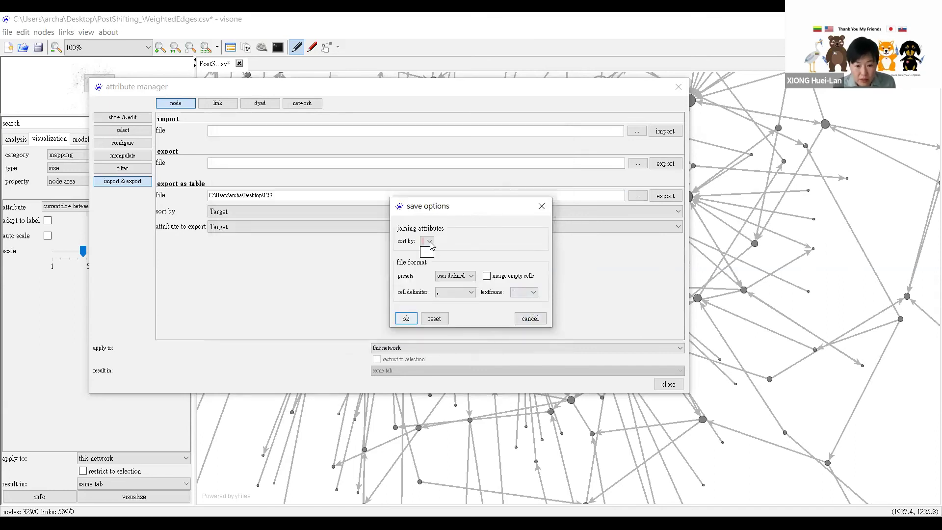
click(542, 207)
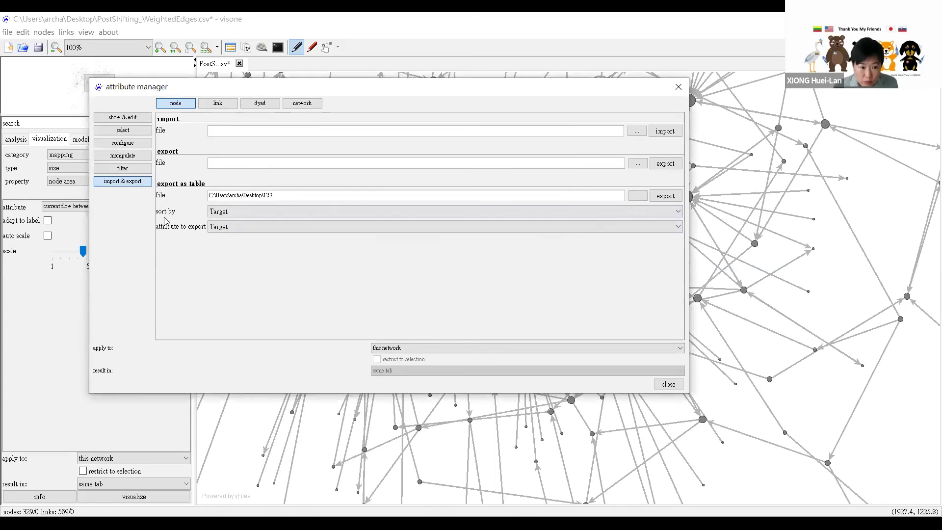
Export the node table sorted by id with current flow betweenness (%) as the exported attribute, using the default save options.
click(222, 212)
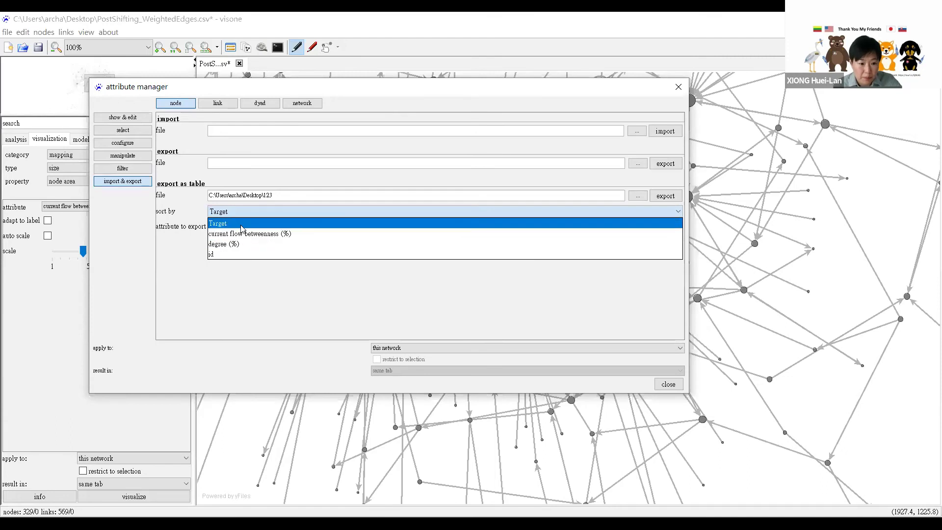
click(243, 254)
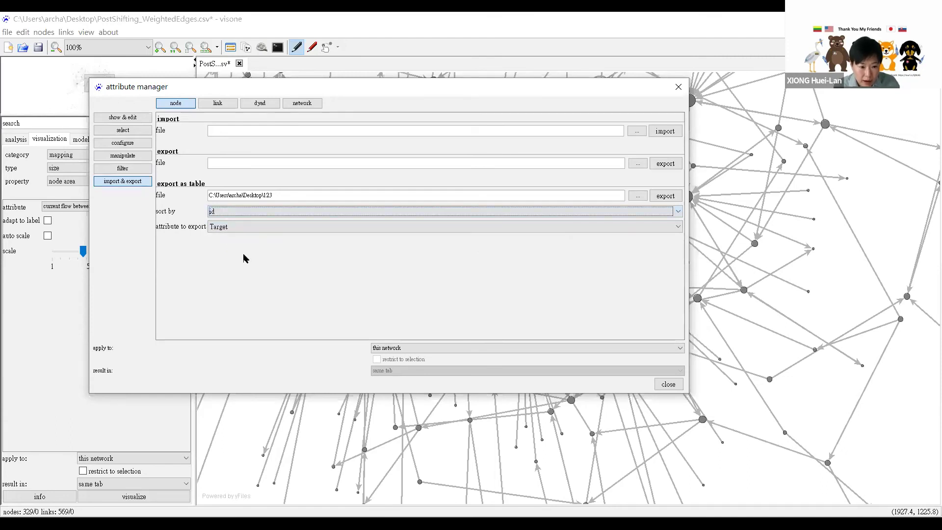
click(243, 226)
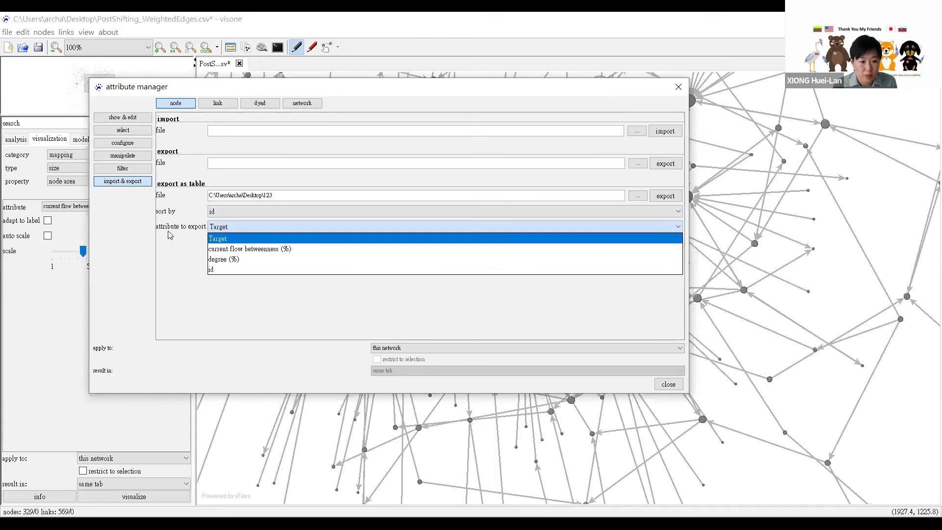
click(225, 249)
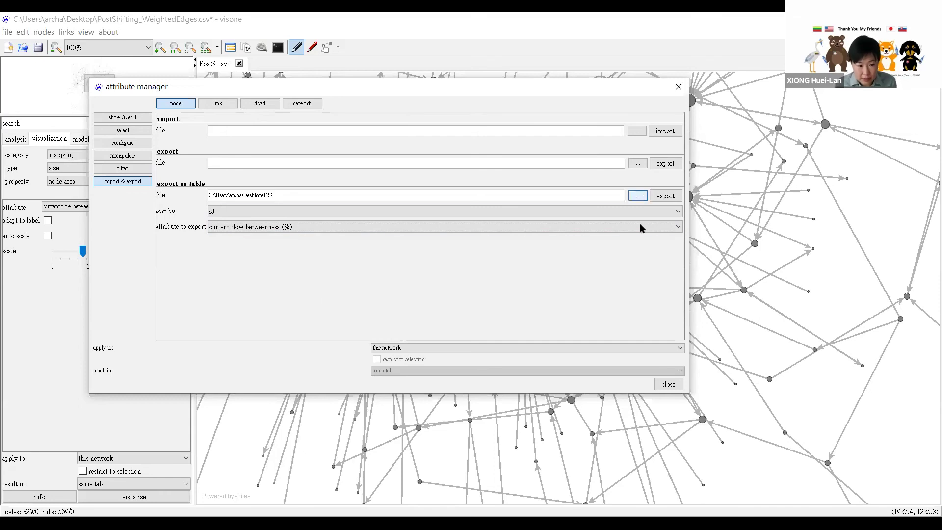
click(672, 197)
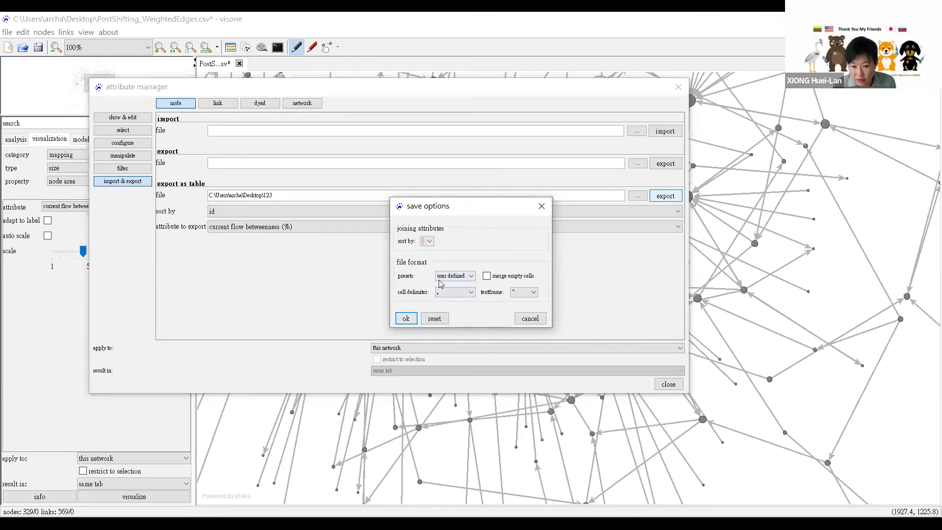
click(406, 319)
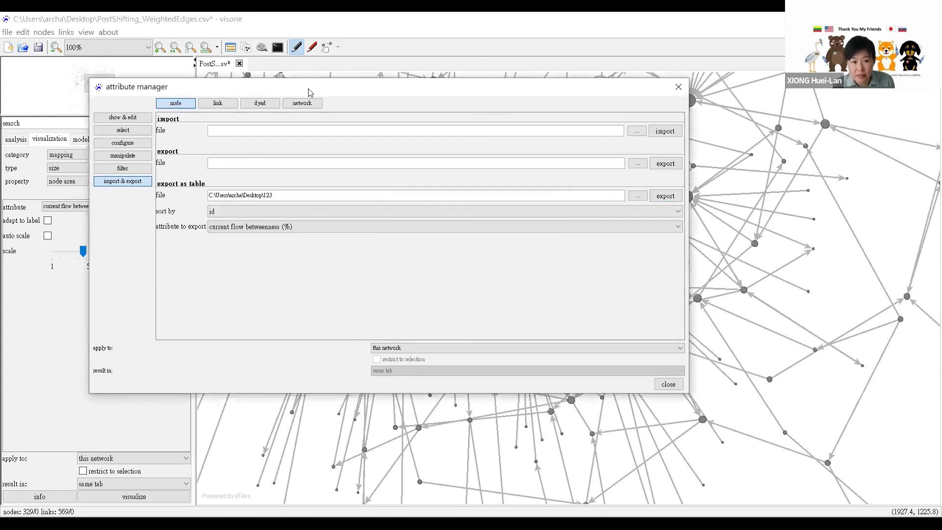
Switch to Excel and load PostShifting_CFBC.csv as a table with UTF-8 encoding and comma delimiter.
drag(323, 87, 391, 185)
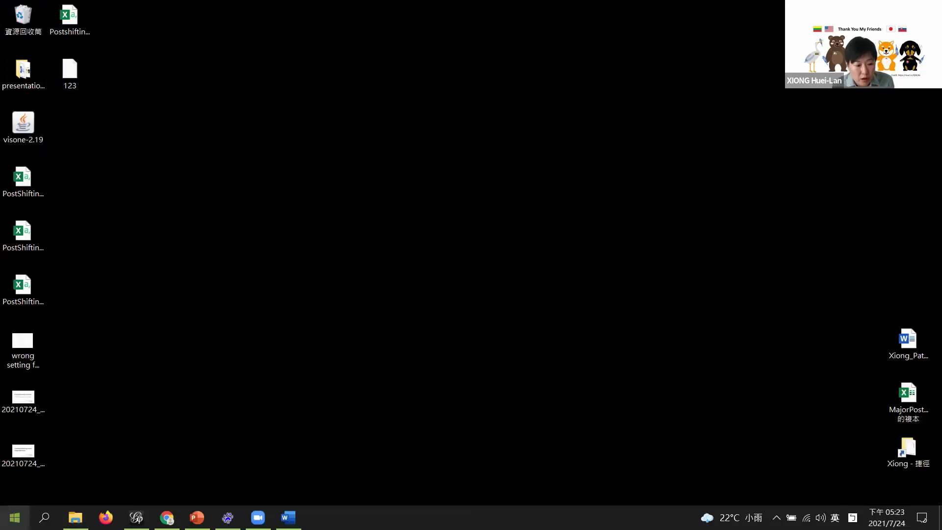
click(15, 517)
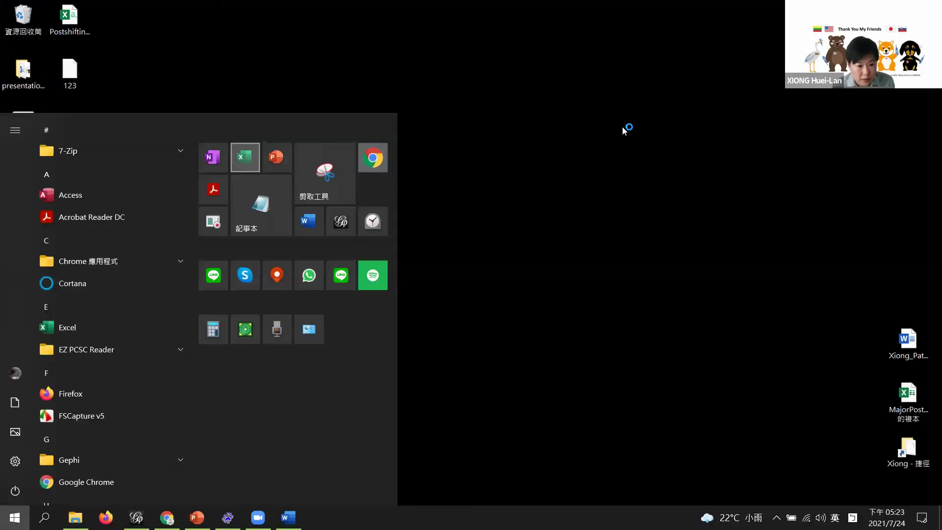
click(627, 130)
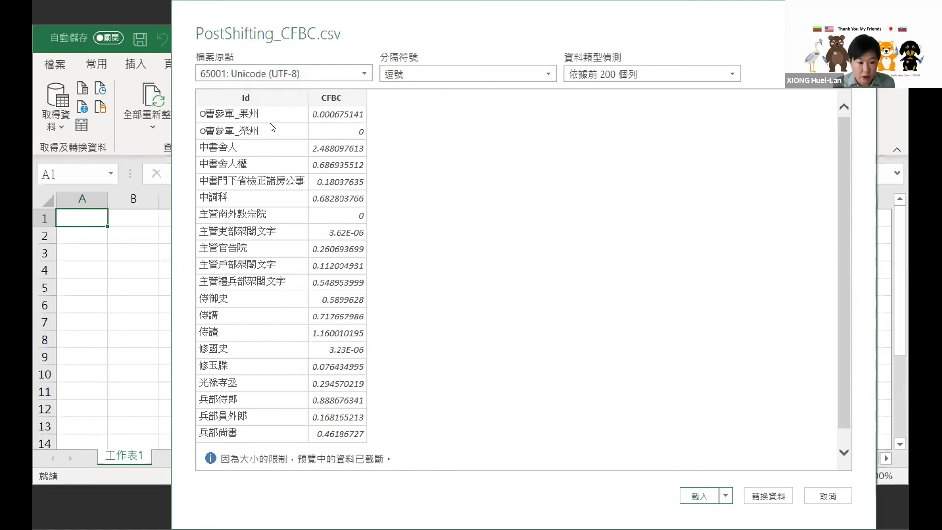
click(695, 499)
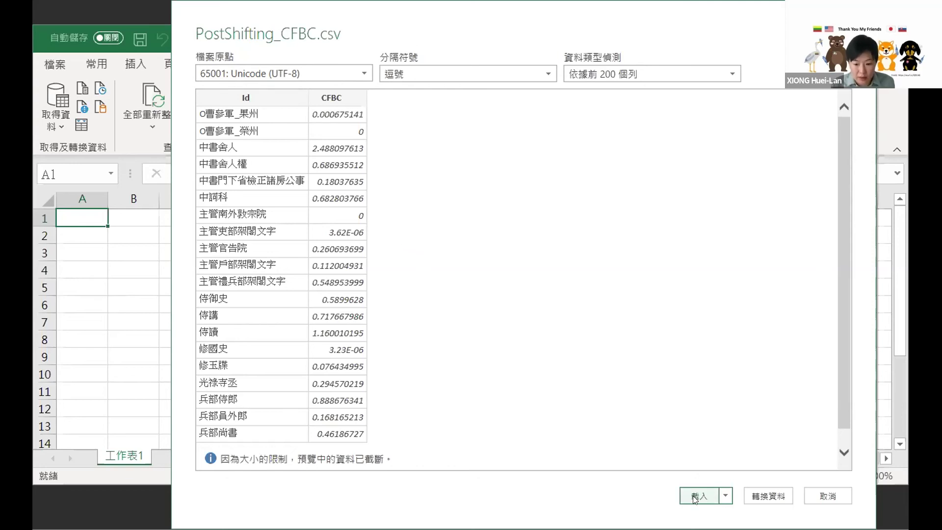
click(695, 500)
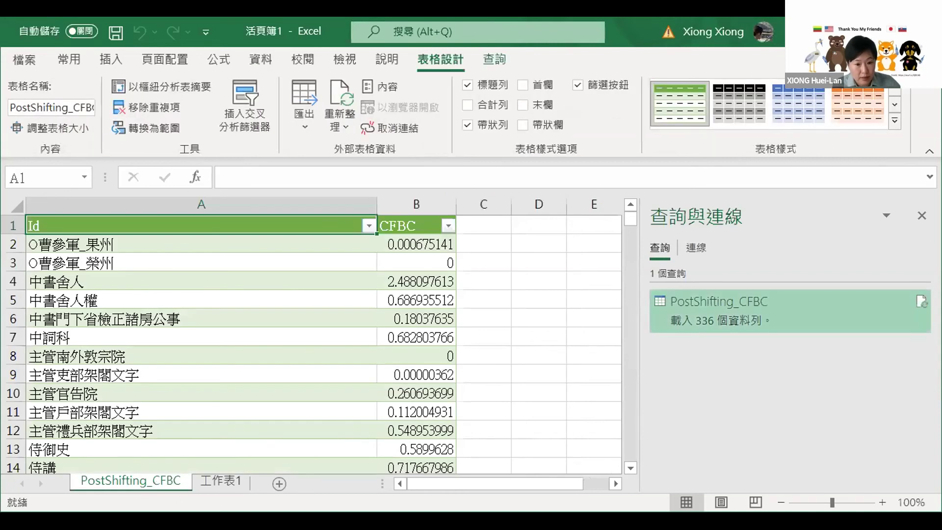
Save the CFBC workbook to the desktop as an Excel workbook named 1.
click(573, 254)
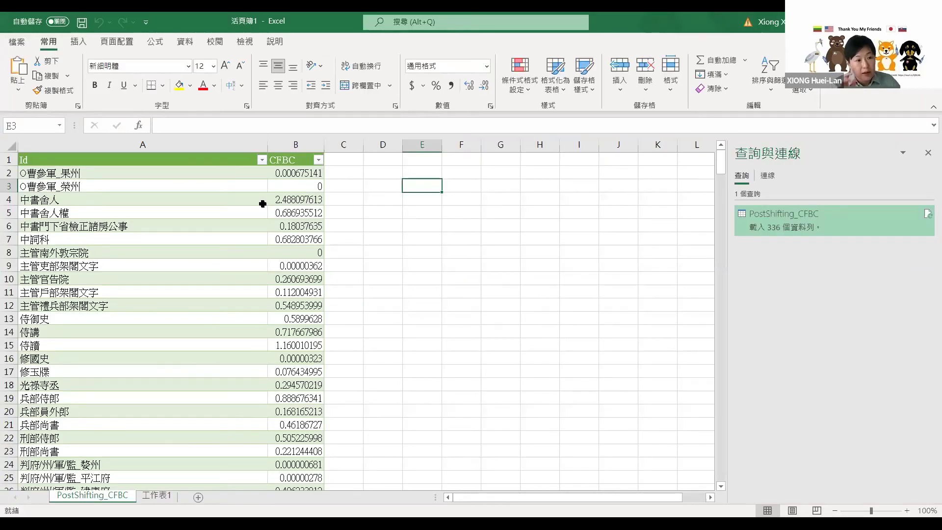
click(14, 45)
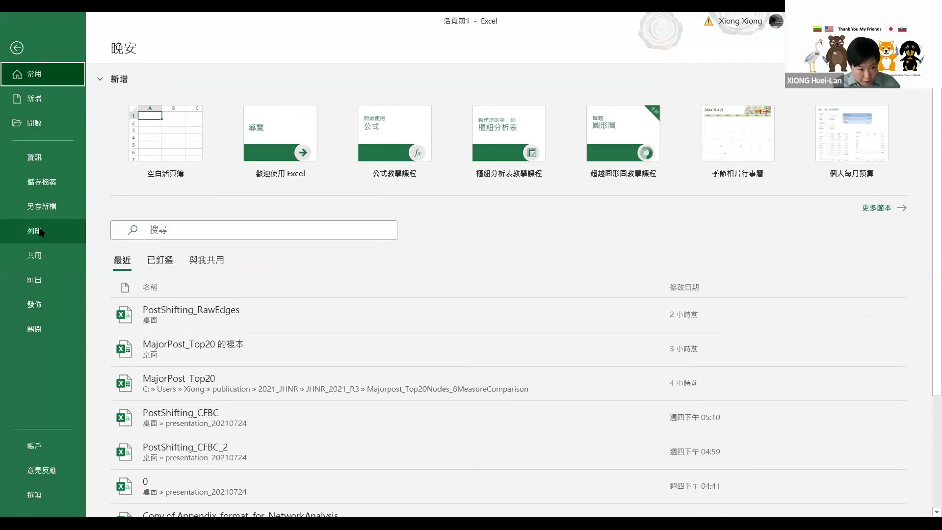
click(41, 205)
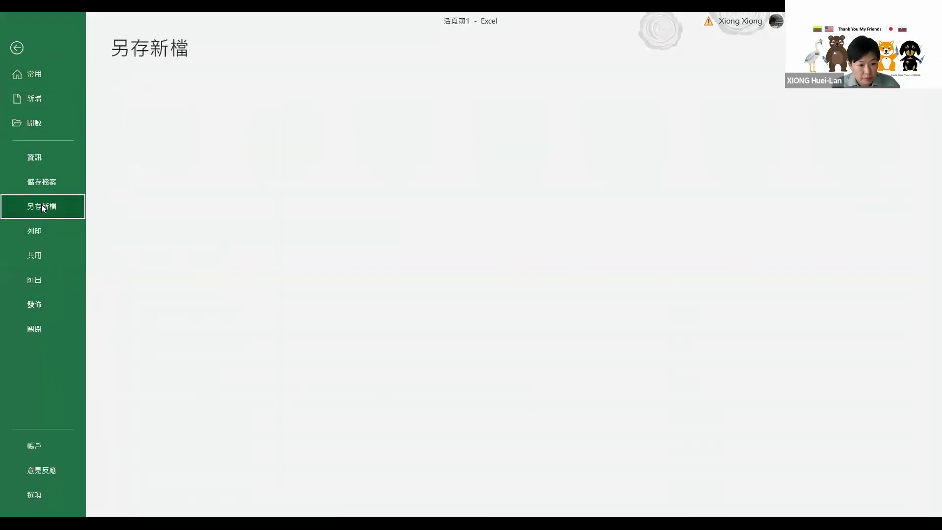
click(346, 142)
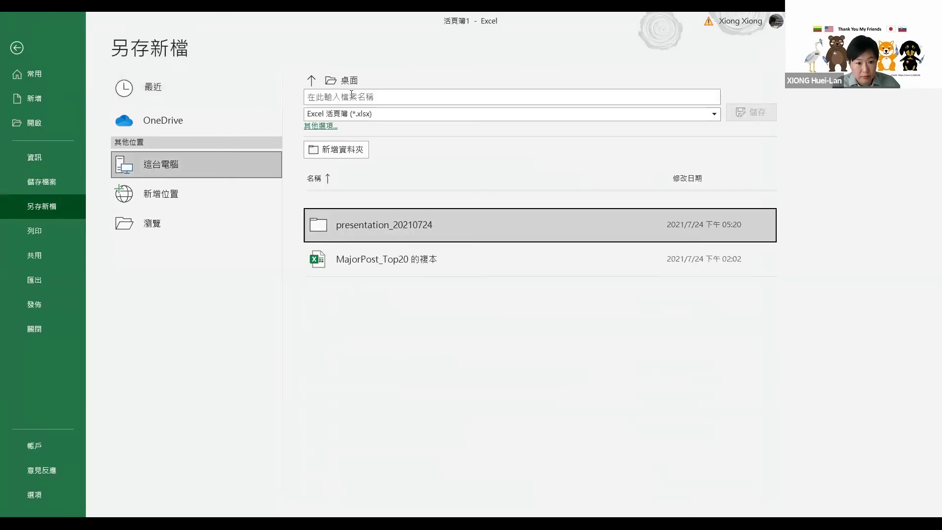
click(380, 96)
key(BackSpace)
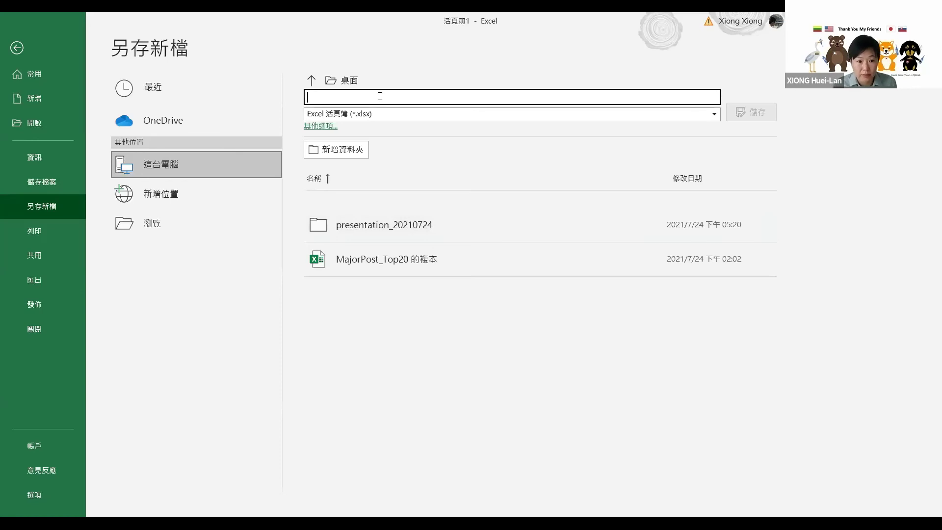
text(1)
click(756, 111)
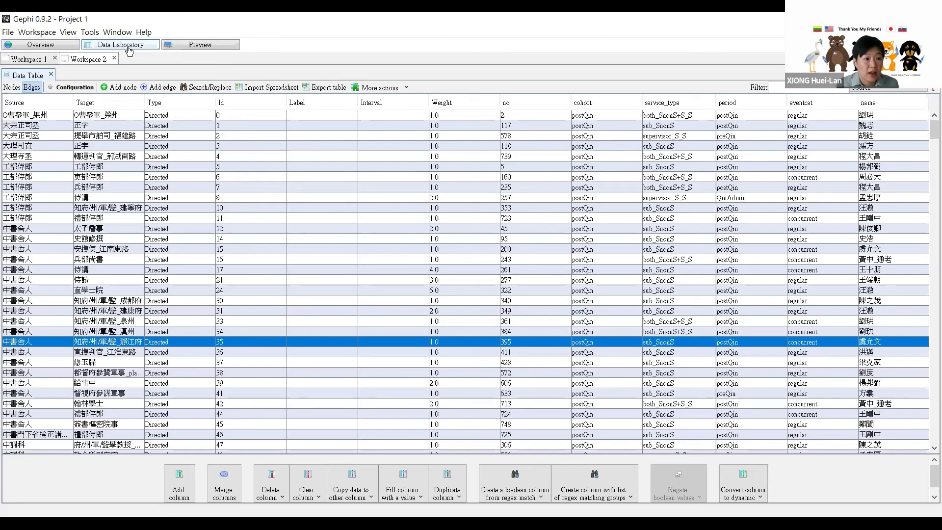
Switch to Gephi's node table and load PostShifting_CFBC.csv for import as a comma-separated UTF-8 nodes table.
click(9, 87)
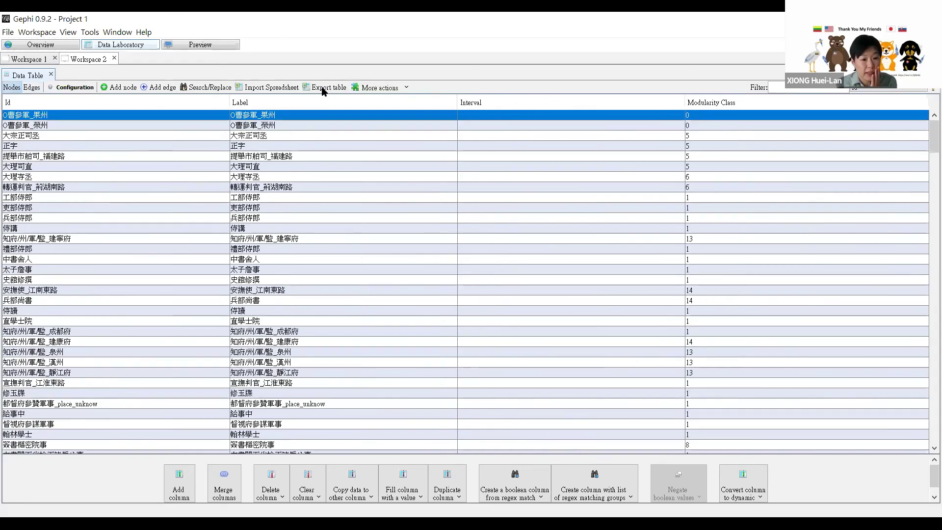
click(282, 90)
click(419, 277)
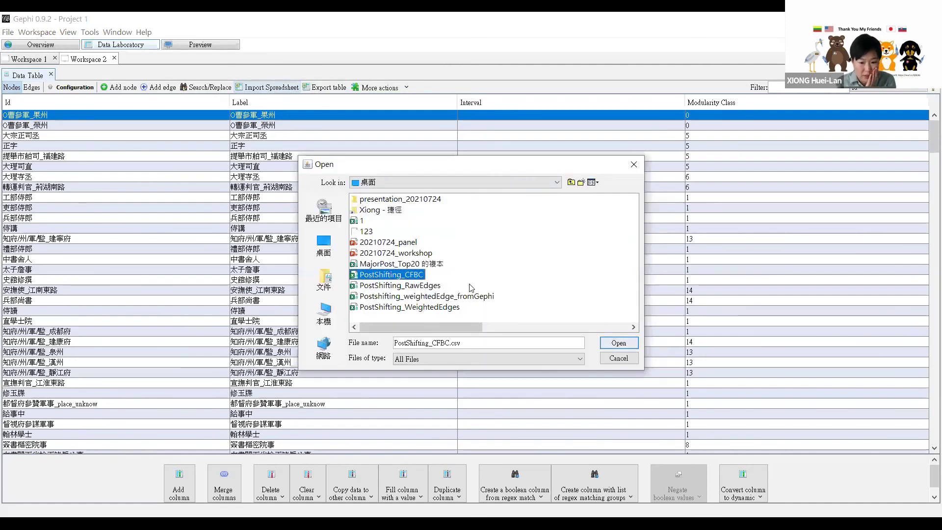
click(619, 344)
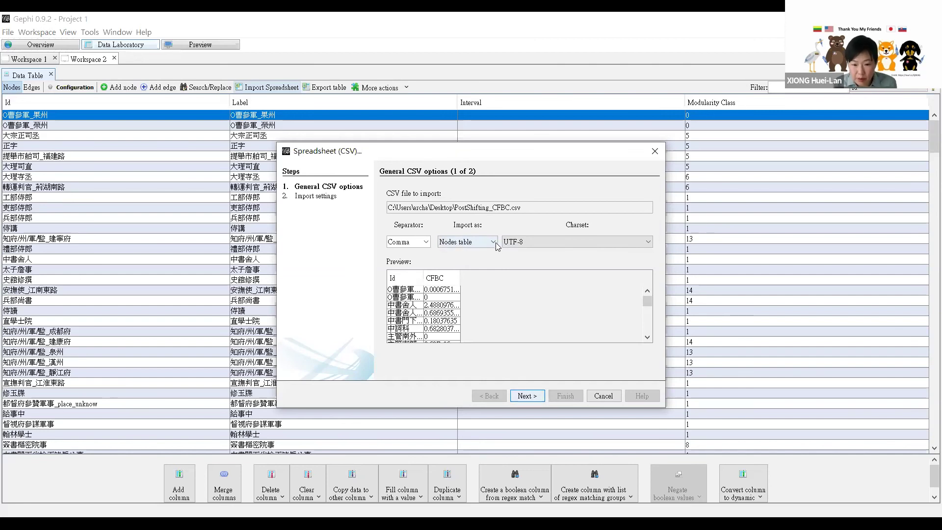
click(543, 400)
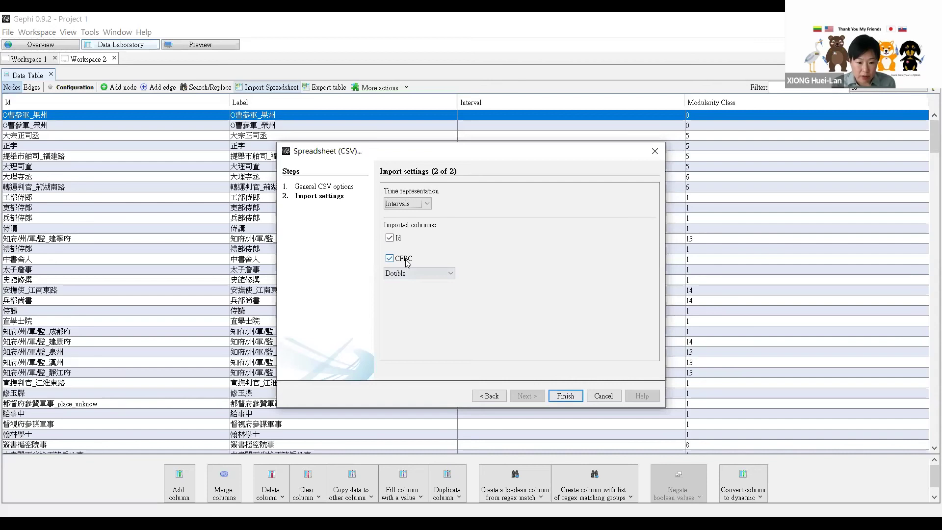
Set the CFBC column's data type to Float and finish the CSV import settings.
click(444, 274)
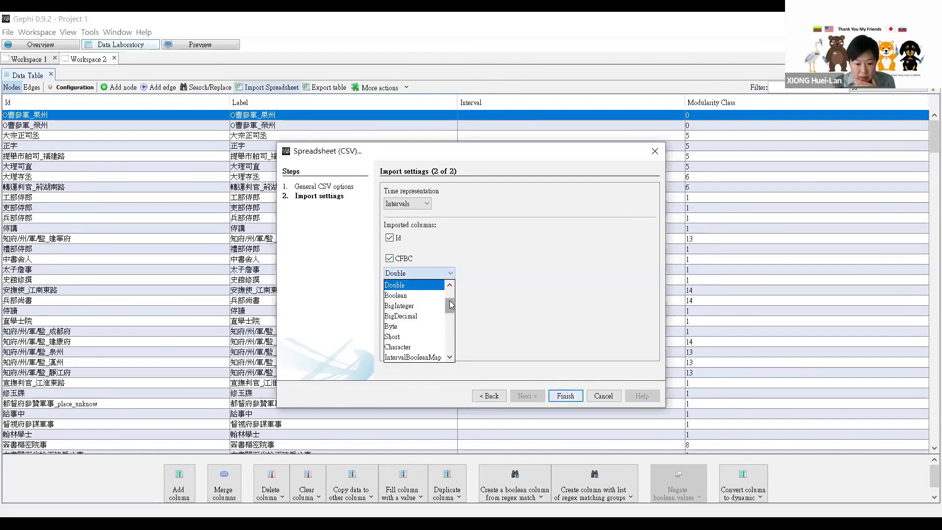
scroll(423, 320, down, 4)
click(418, 320)
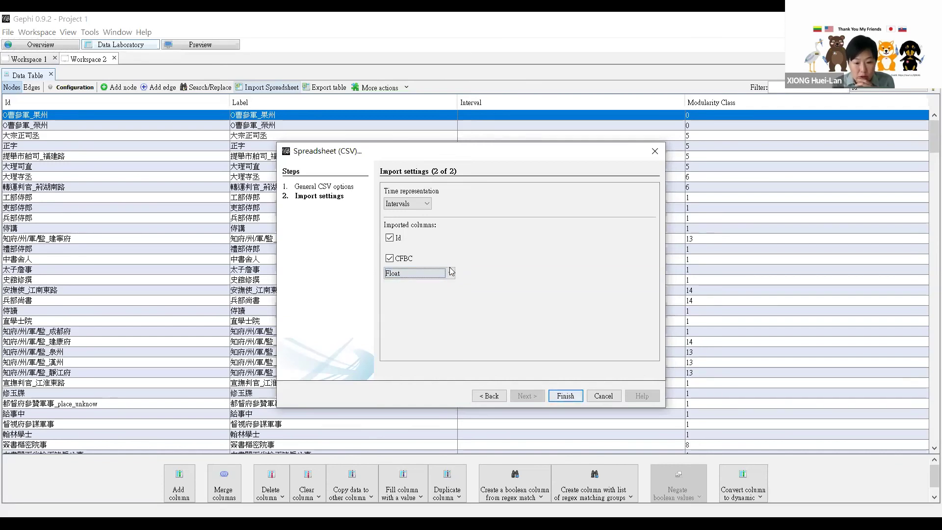
click(565, 396)
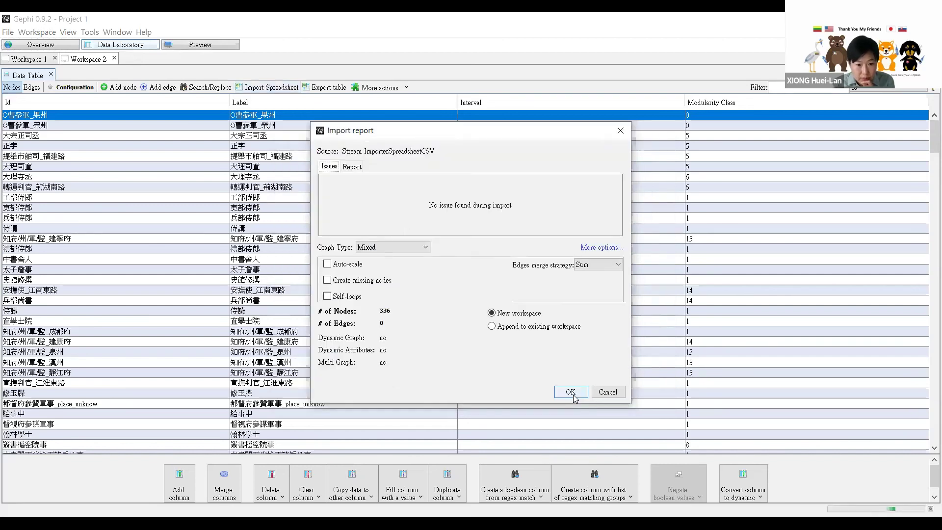
Set the imported graph type to Directed and append the nodes to the existing workspace.
click(425, 250)
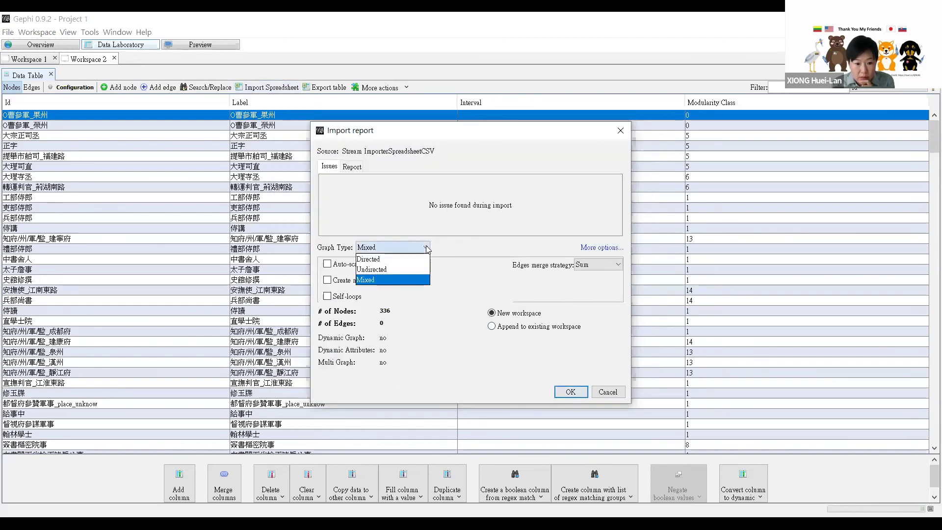
click(425, 259)
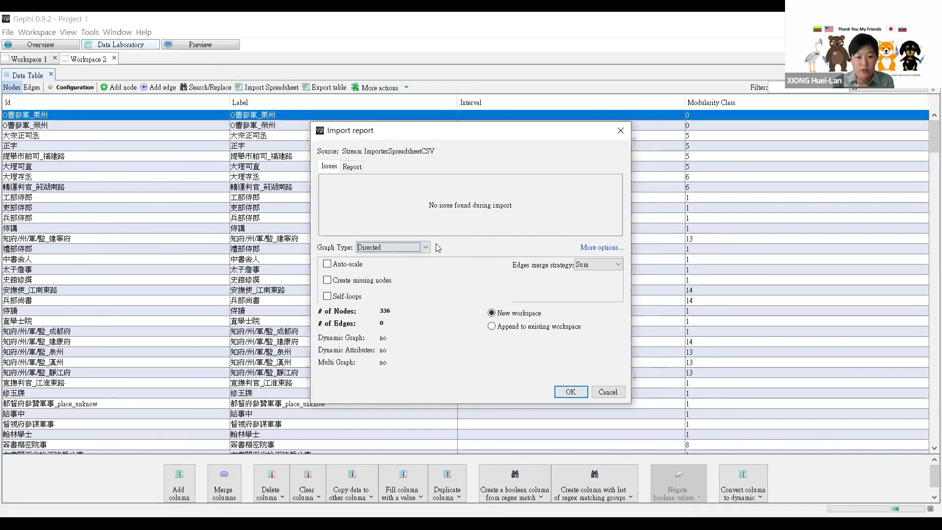
click(492, 327)
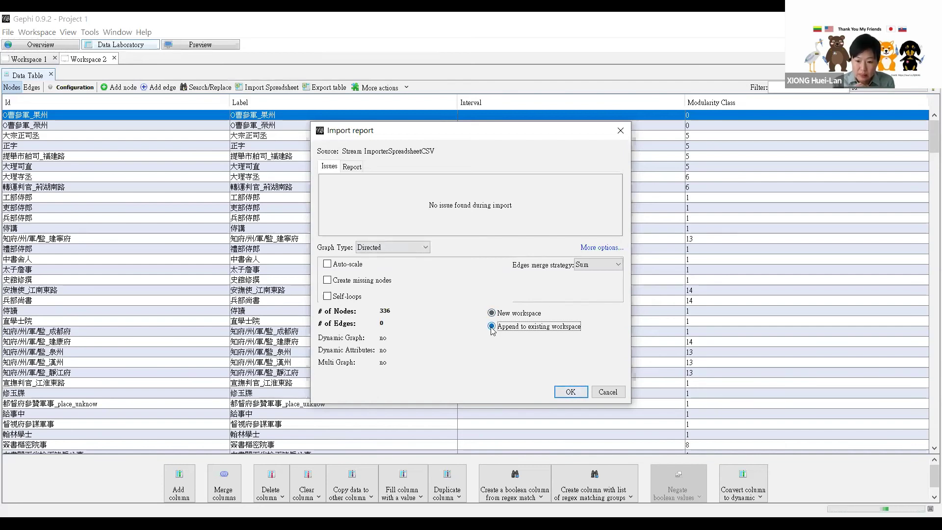
click(564, 395)
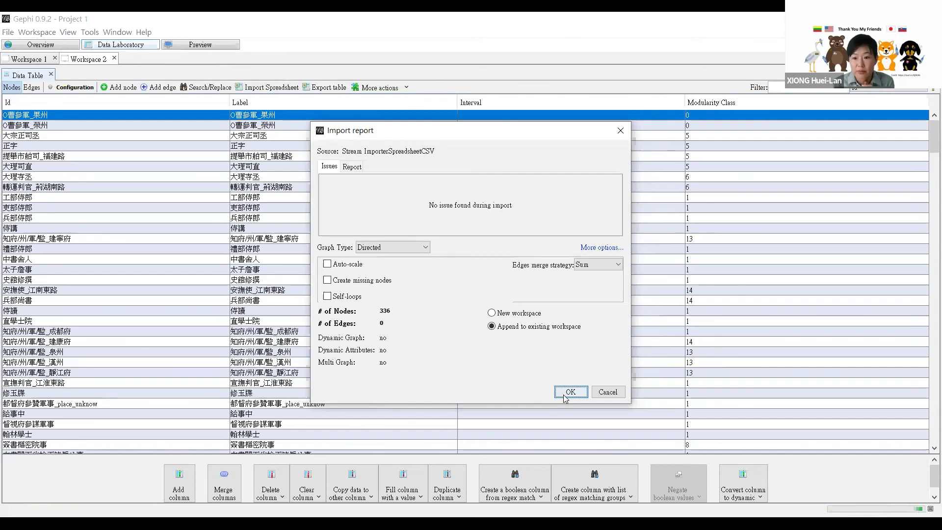